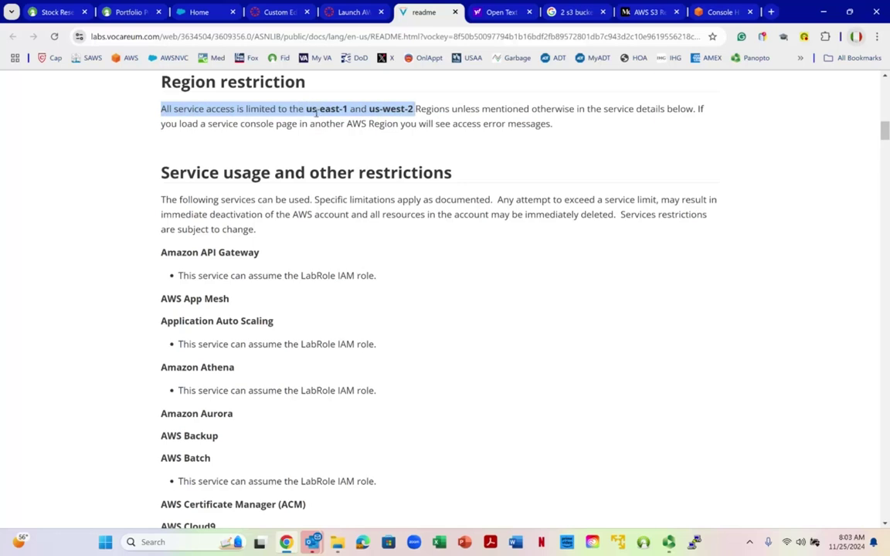
Step: Switch to the AWS Management Console and open the S3 service by searching for "s3"
click(415, 112)
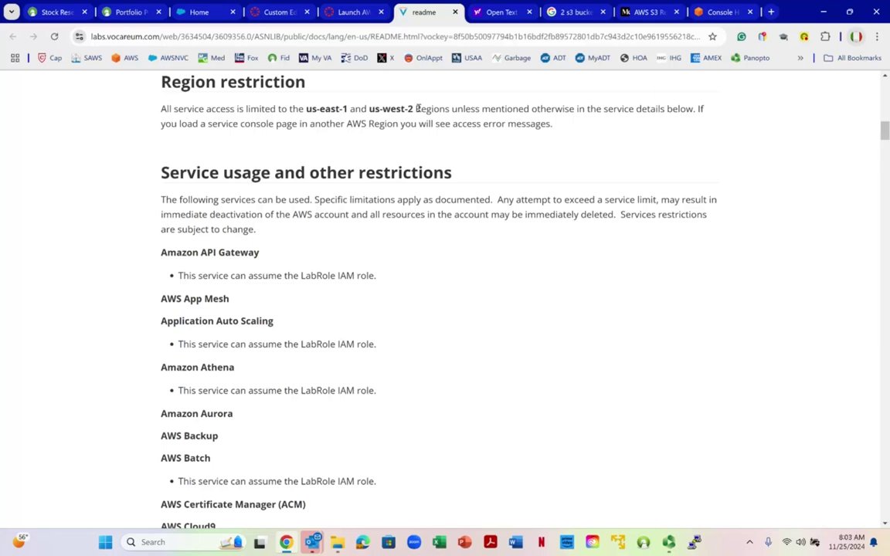
click(715, 12)
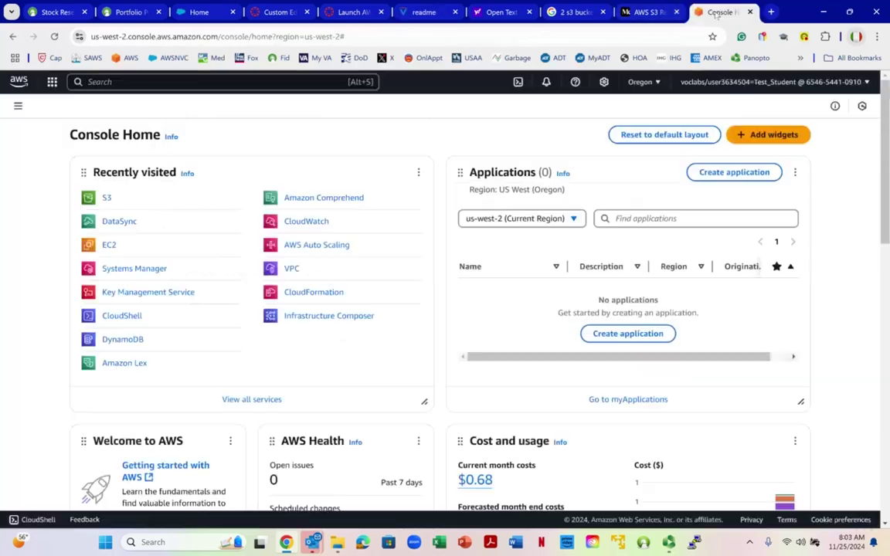
click(162, 81)
text(s3)
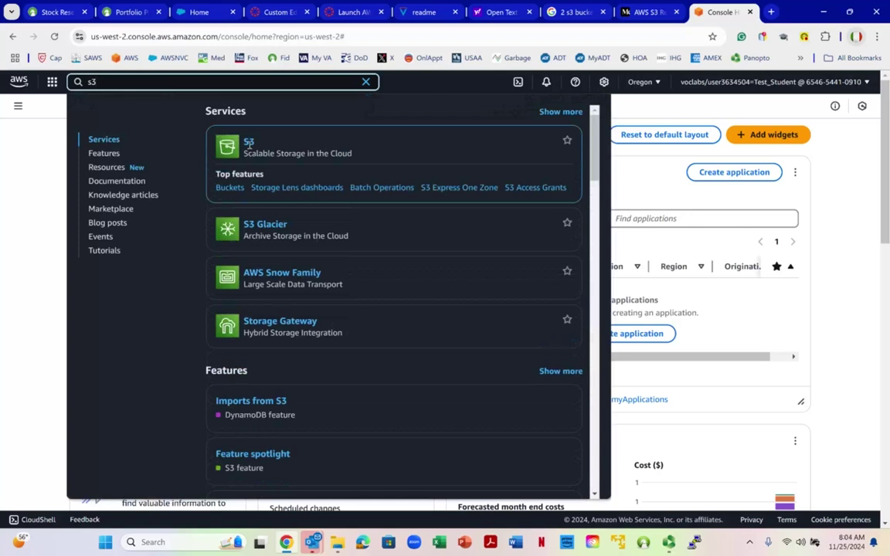
click(247, 144)
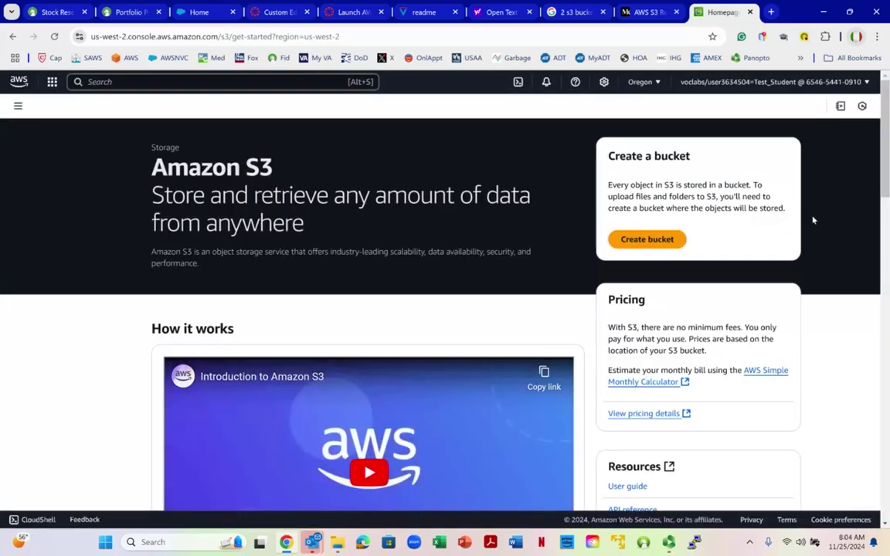
Step: Start a general purpose bucket in US West (Oregon), naming it "primary-", the owner's surname and "-1234"
click(645, 239)
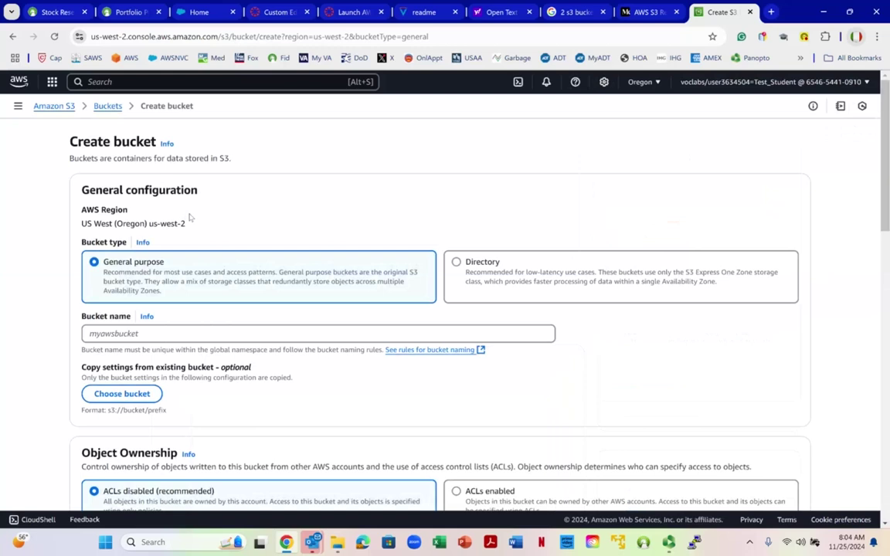
click(108, 337)
text(primary-g)
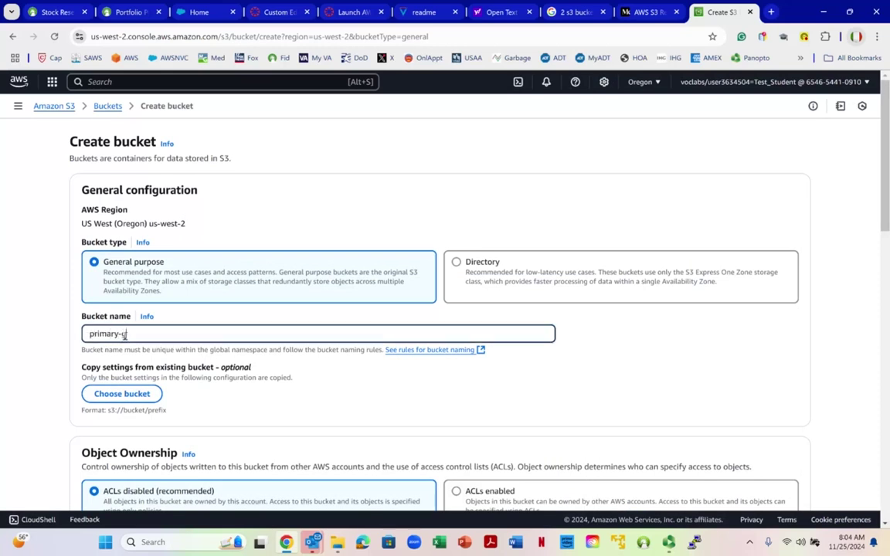
text(y-crillo-1234)
Step: Turn off Block all public access for the Oregon bucket and acknowledge that it might become public
scroll(271, 336, down, 3)
scroll(270, 337, down, 3)
scroll(250, 320, down, 1)
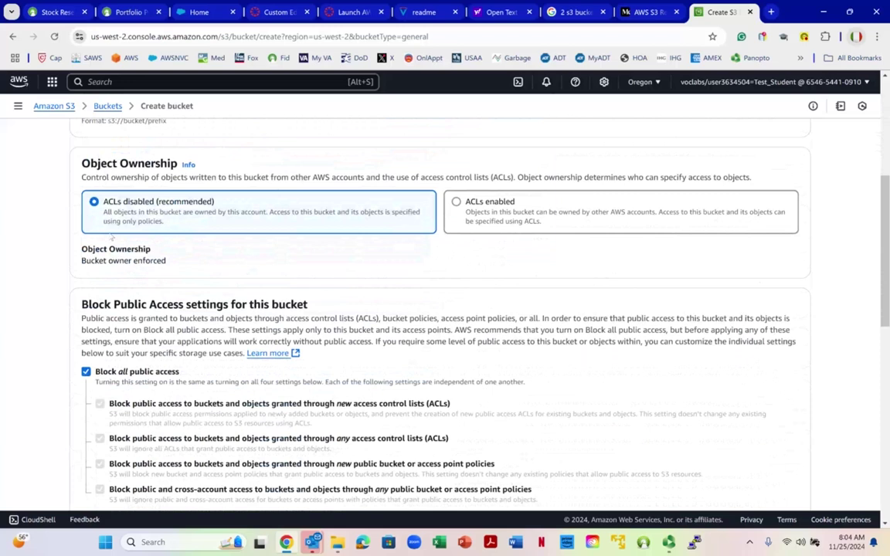
scroll(115, 239, down, 2)
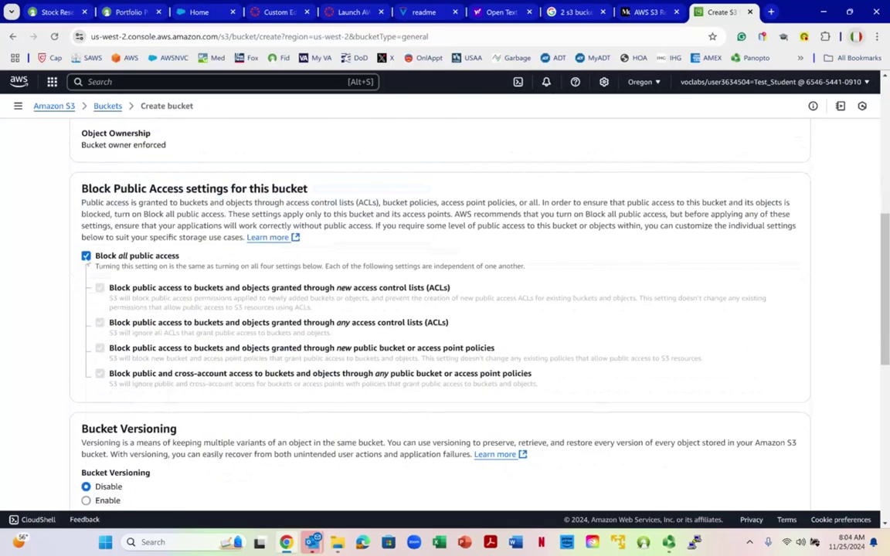
click(86, 256)
scroll(130, 270, down, 2)
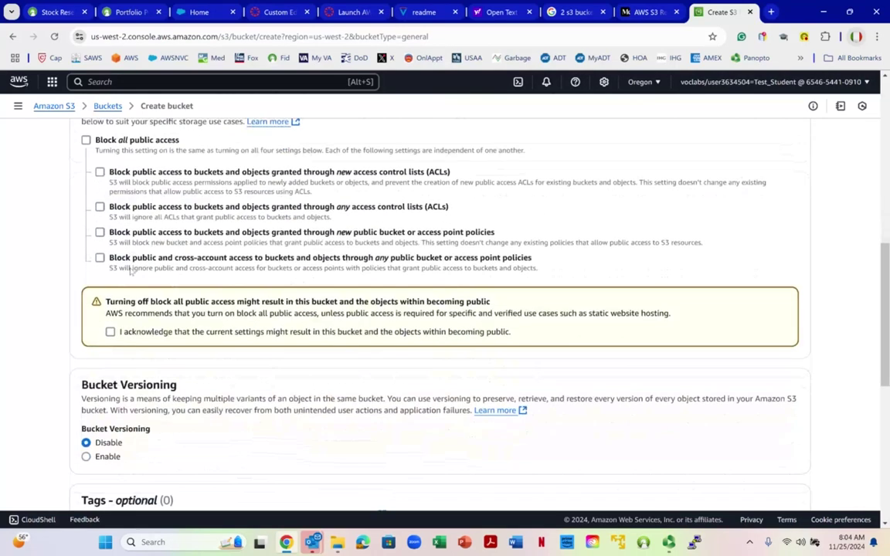
scroll(130, 270, down, 1)
click(110, 275)
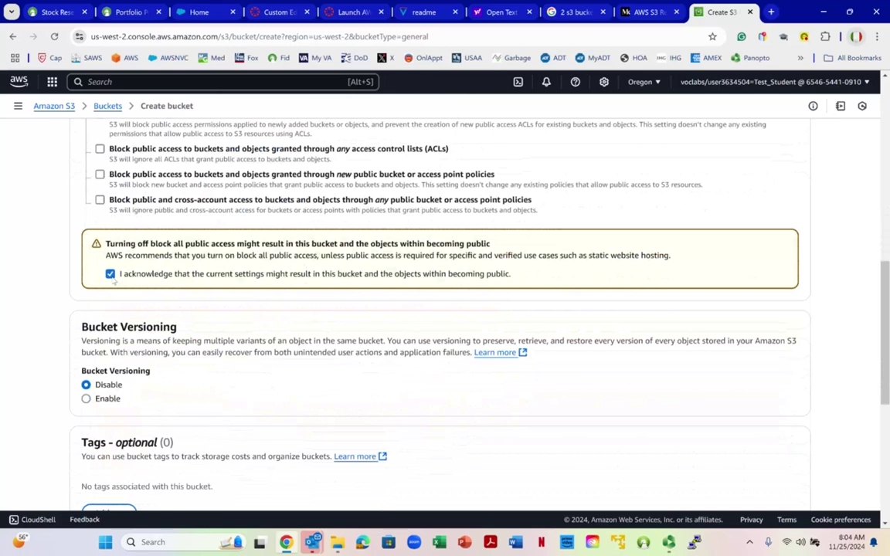
Step: Enable versioning on the Oregon bucket, keep the default encryption and create the bucket
scroll(113, 284, down, 3)
click(89, 226)
scroll(236, 317, down, 3)
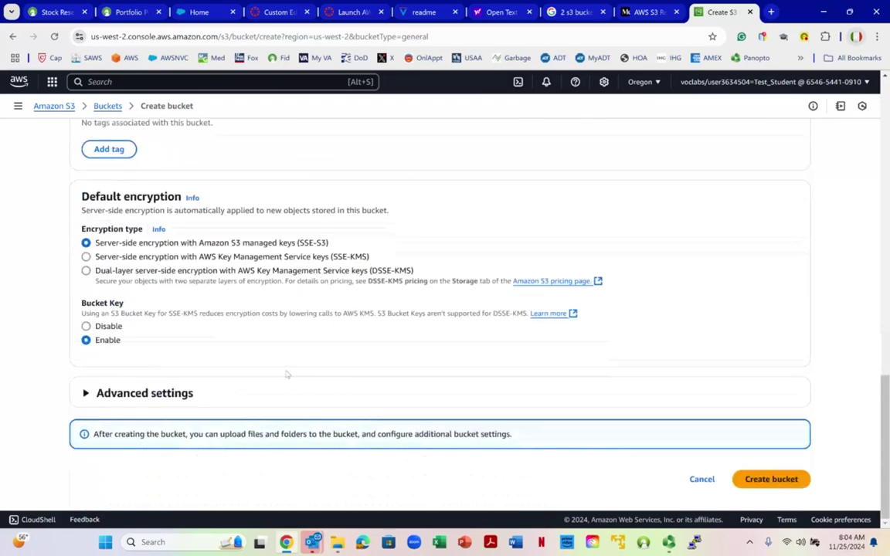
click(769, 479)
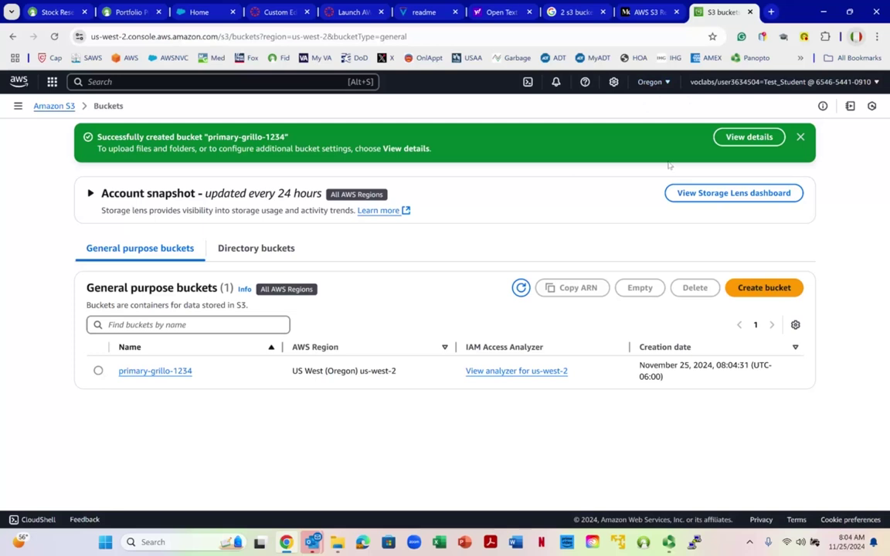
Step: Delete the newly created Oregon bucket, confirming the deletion with the bucket's full name
click(98, 370)
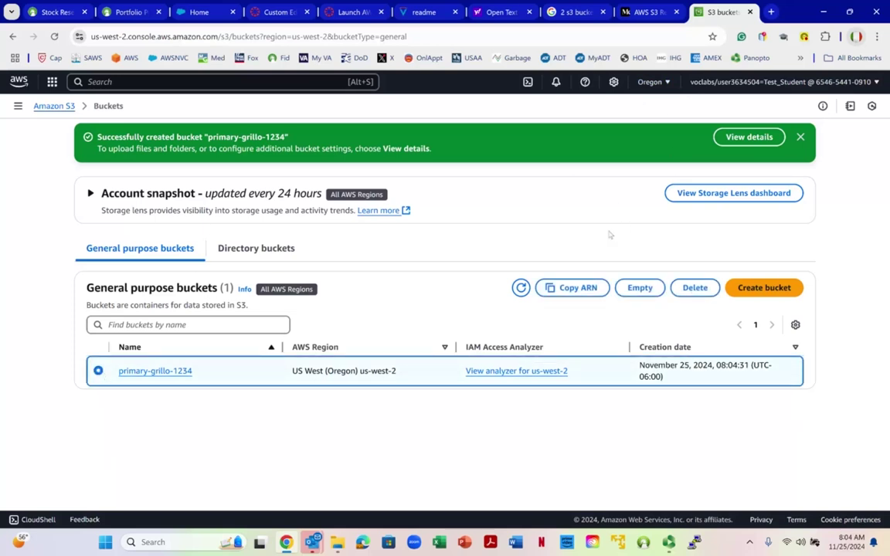
click(694, 288)
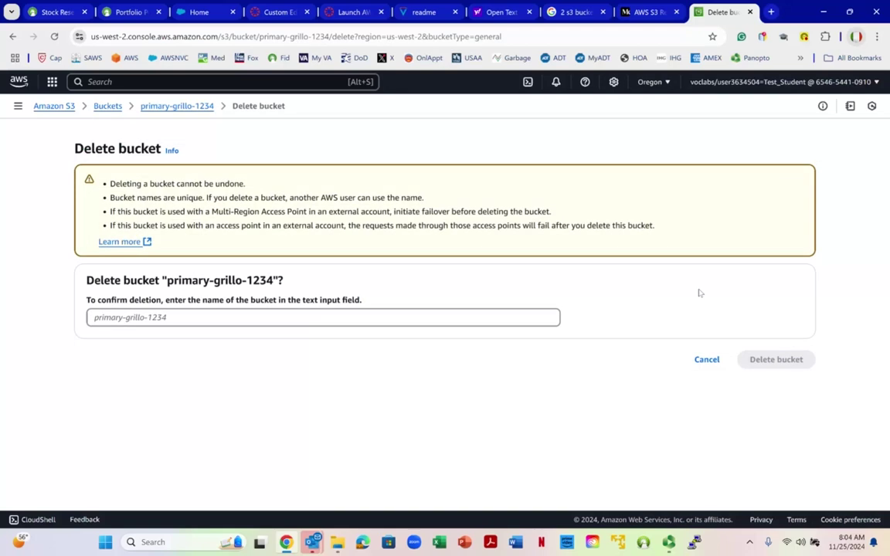
drag(168, 280, 274, 281)
key(ctrl+c)
right_click(270, 280)
click(302, 293)
right_click(169, 317)
click(232, 178)
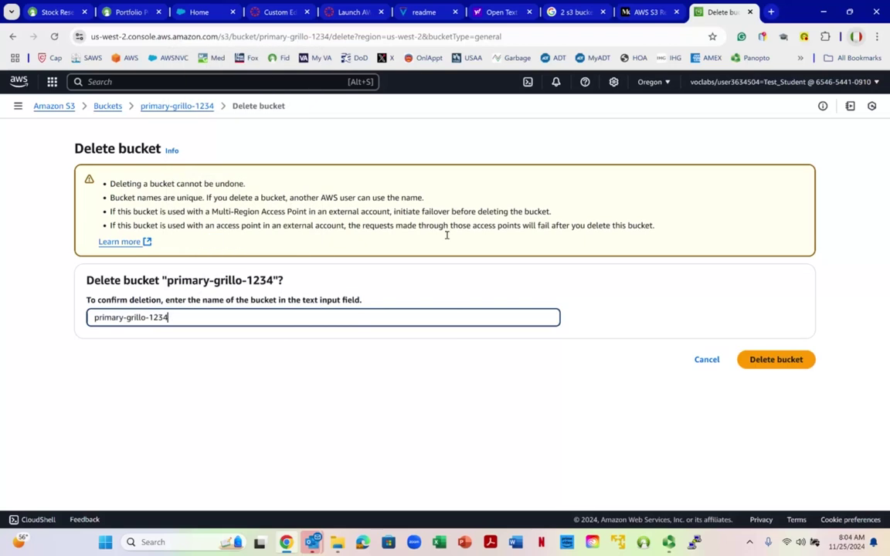
click(772, 359)
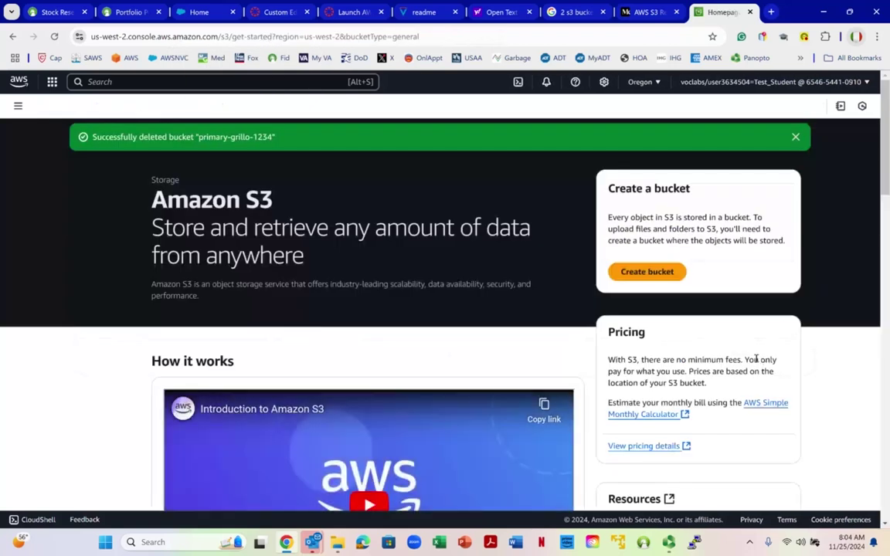
Step: Start creating a new bucket and switch the region to N. Virginia (us-east-1)
click(649, 272)
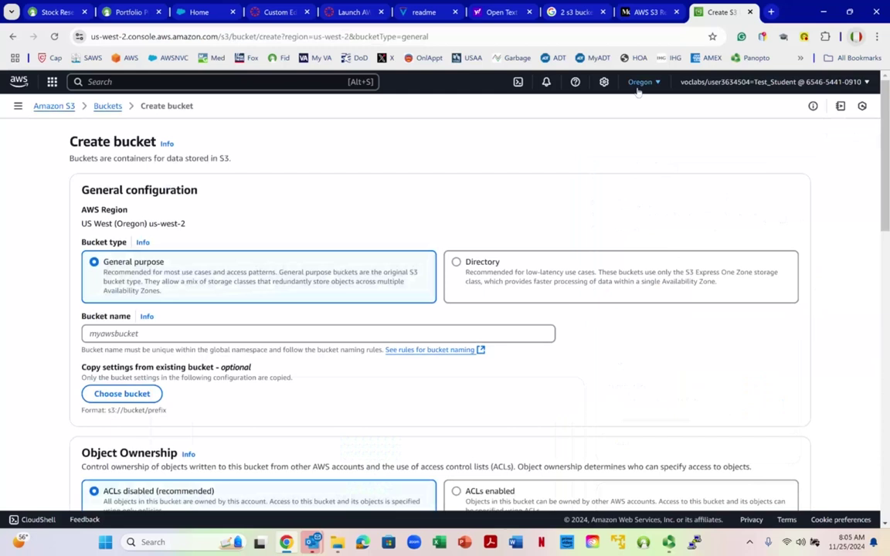
click(638, 90)
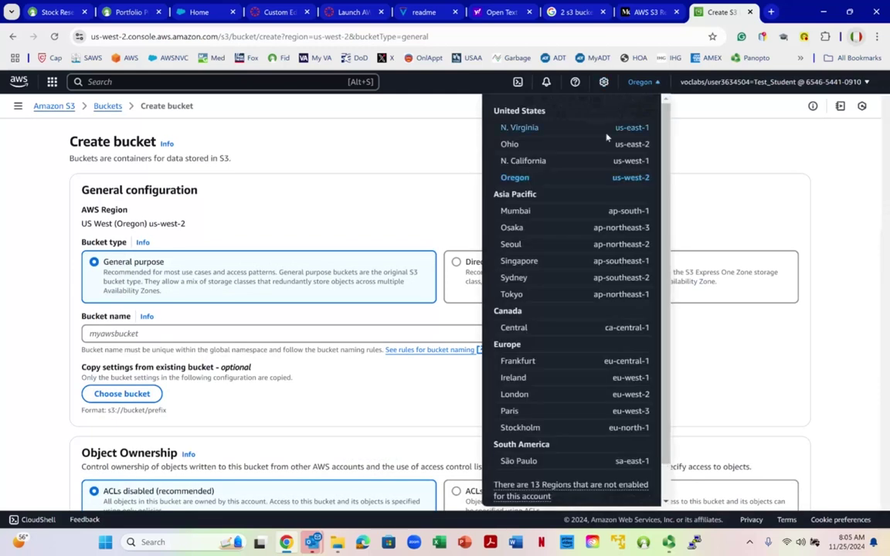
right_click(607, 137)
key(Escape)
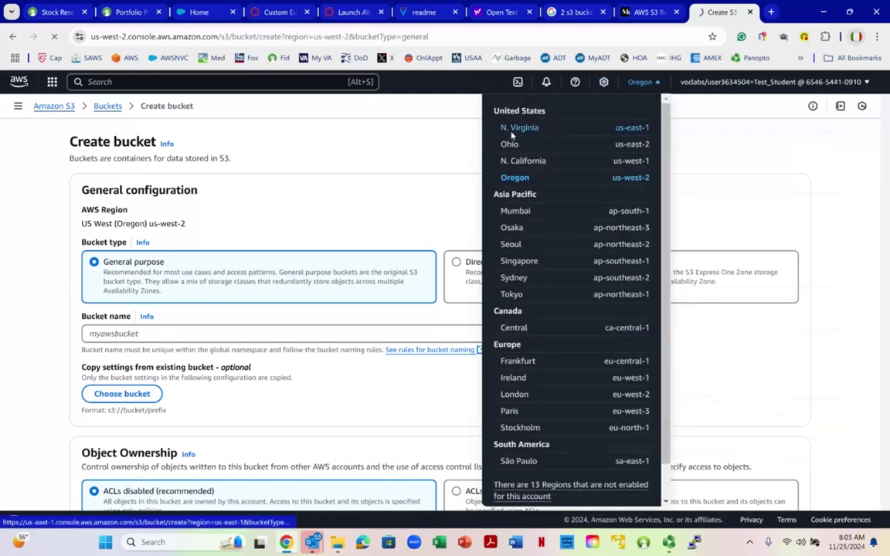
click(510, 138)
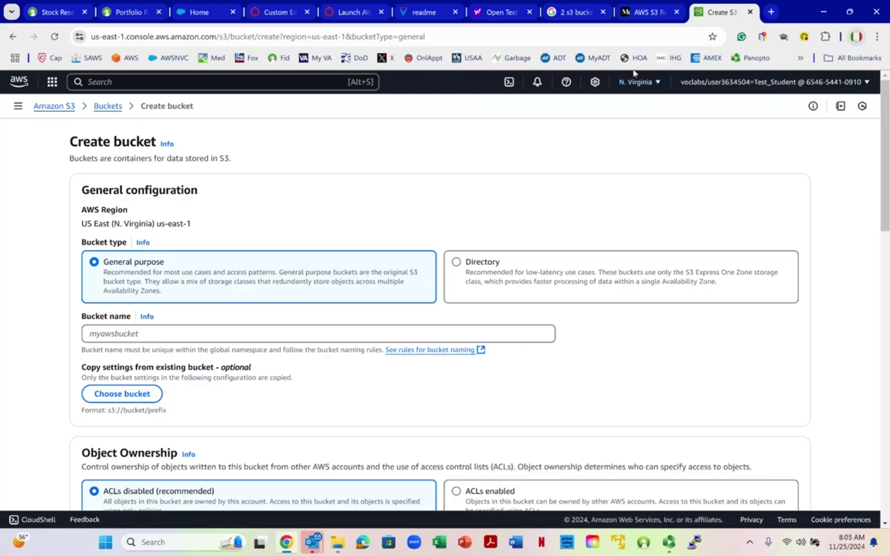
Step: Name the N. Virginia bucket "primary-bucket-" followed by the owner's surname and "123"
click(163, 332)
text(primary-)
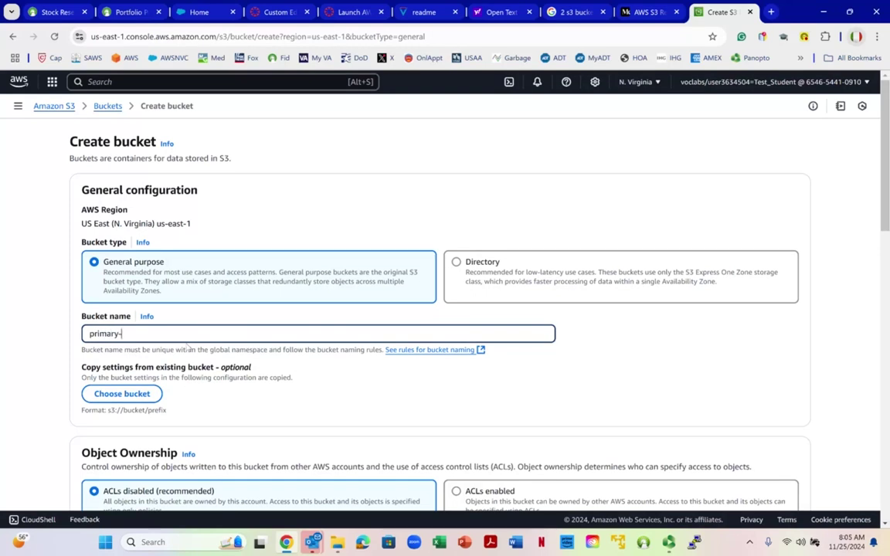
text(bucket-grillo123)
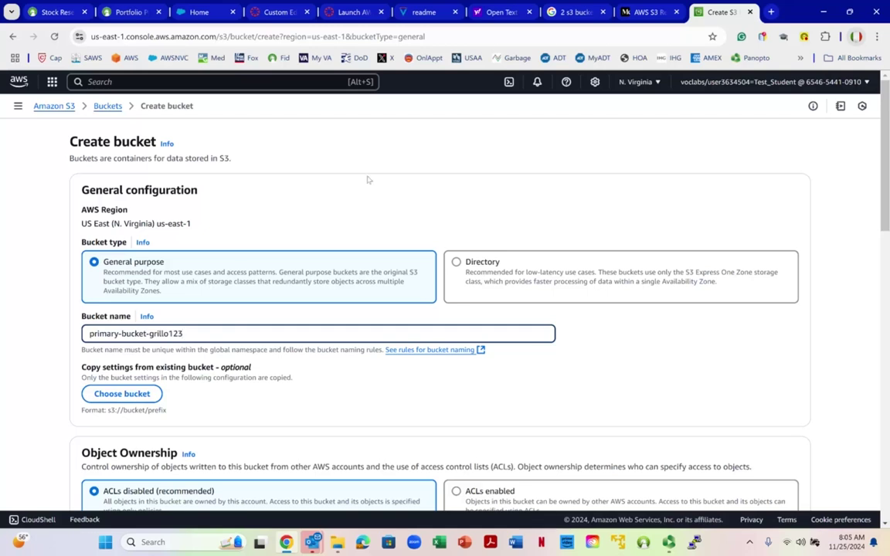
Step: Turn off Block all public access and enable versioning for the N. Virginia bucket
scroll(404, 183, down, 3)
scroll(404, 184, down, 3)
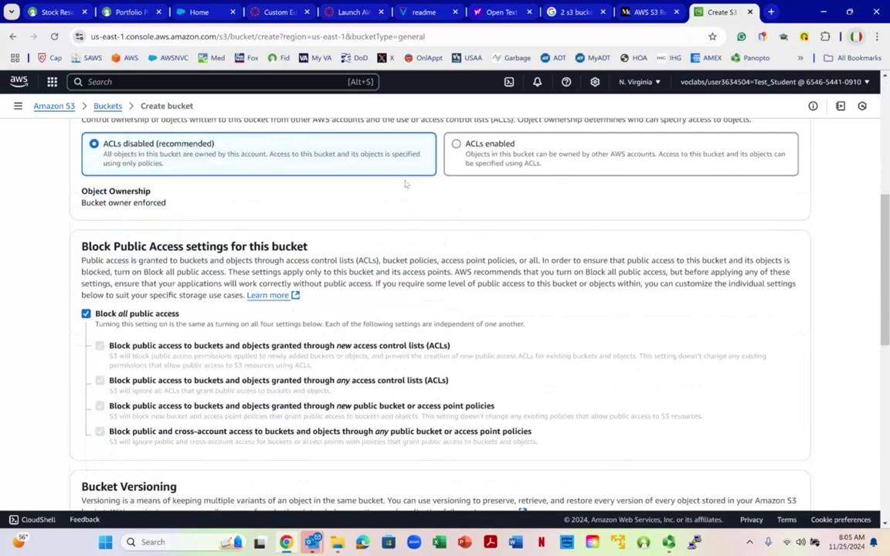
click(85, 197)
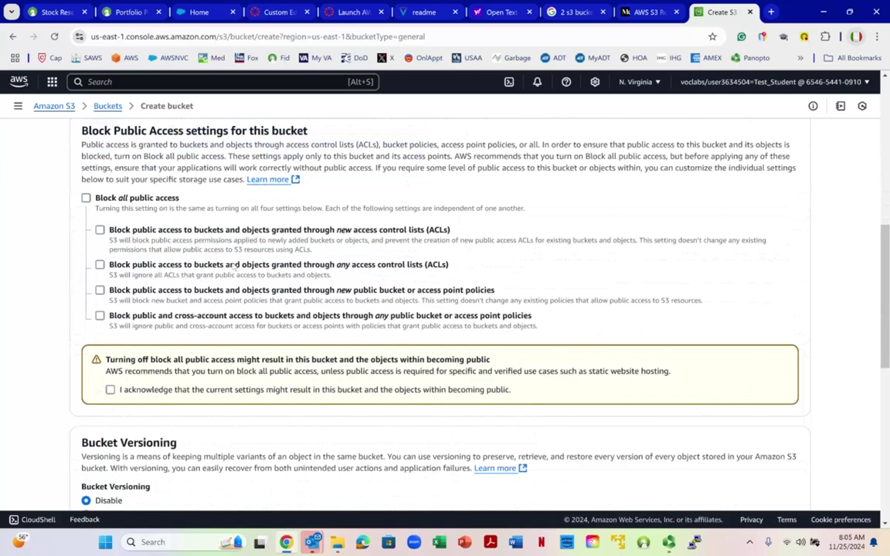
scroll(234, 262, down, 3)
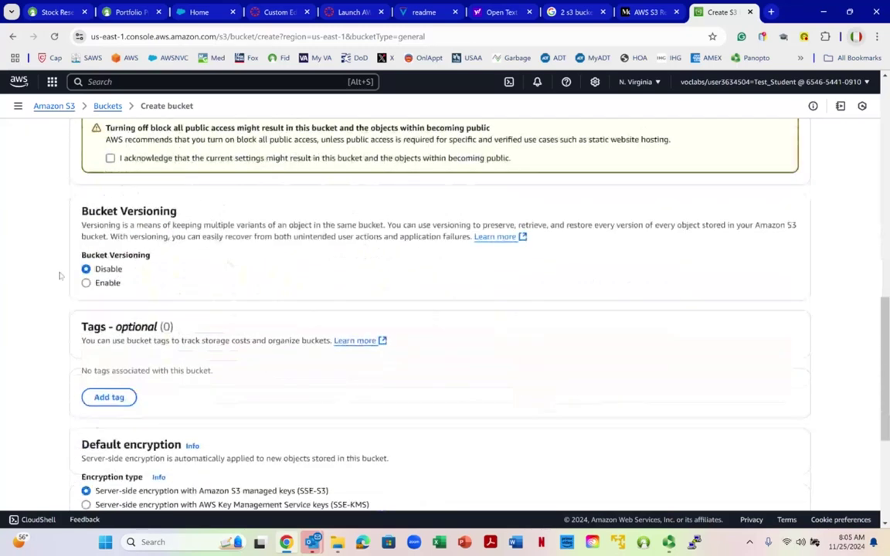
click(86, 282)
scroll(448, 332, down, 3)
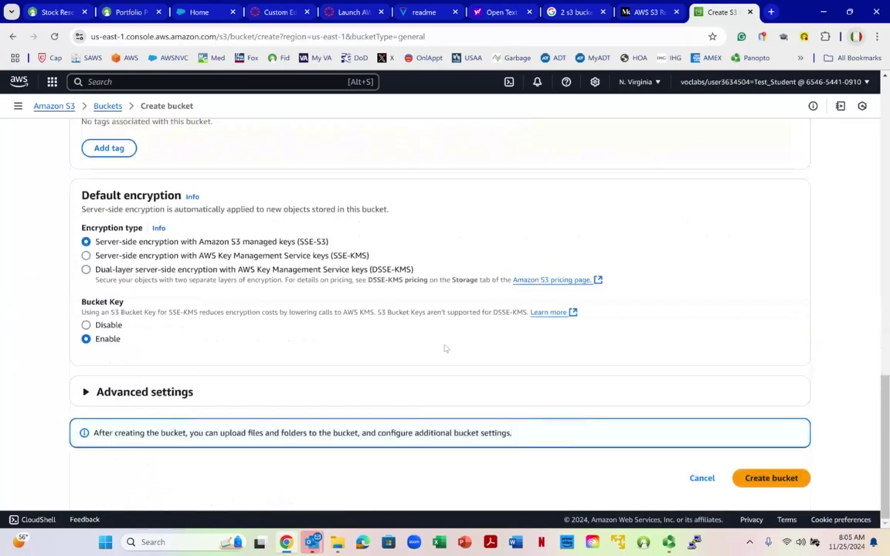
Step: Acknowledge that the N. Virginia bucket and its objects might become public, and create the bucket
click(743, 484)
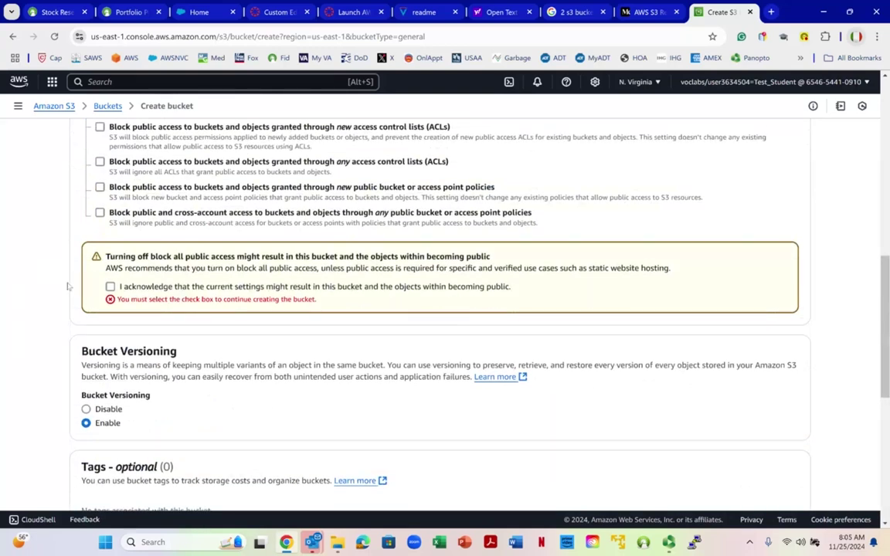
click(129, 288)
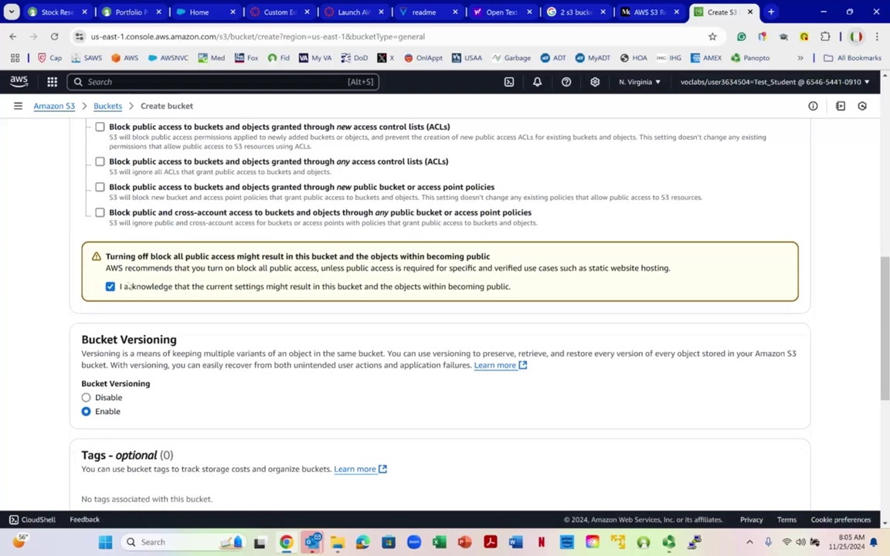
scroll(265, 267, down, 5)
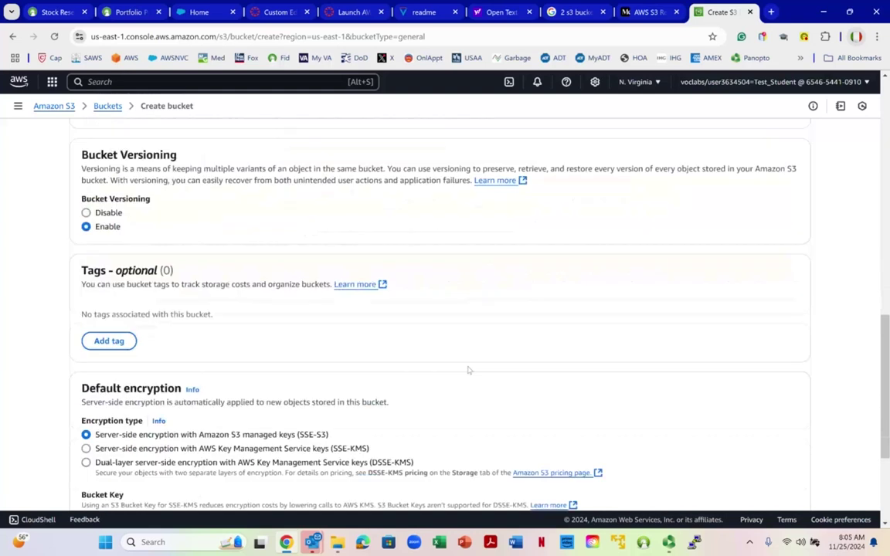
click(772, 478)
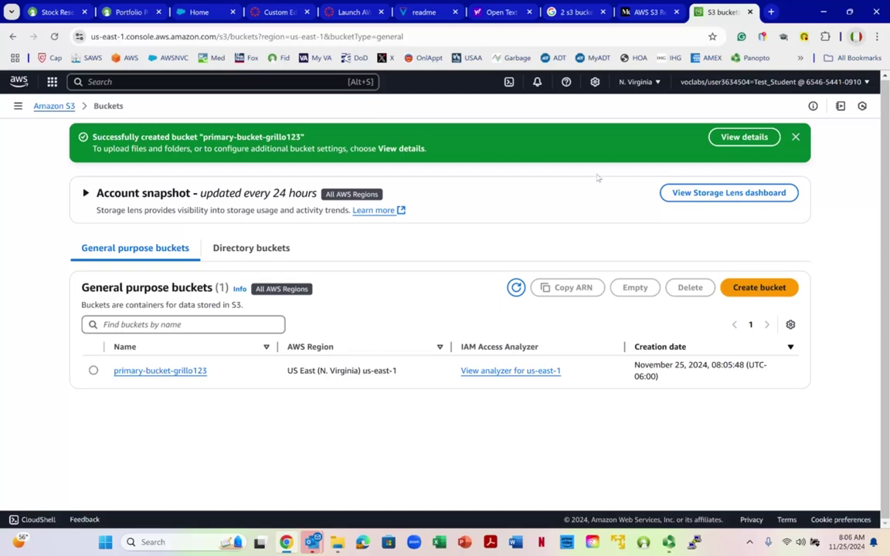
Step: Switch the region to Oregon (us-west-2) and start creating a second bucket
click(637, 82)
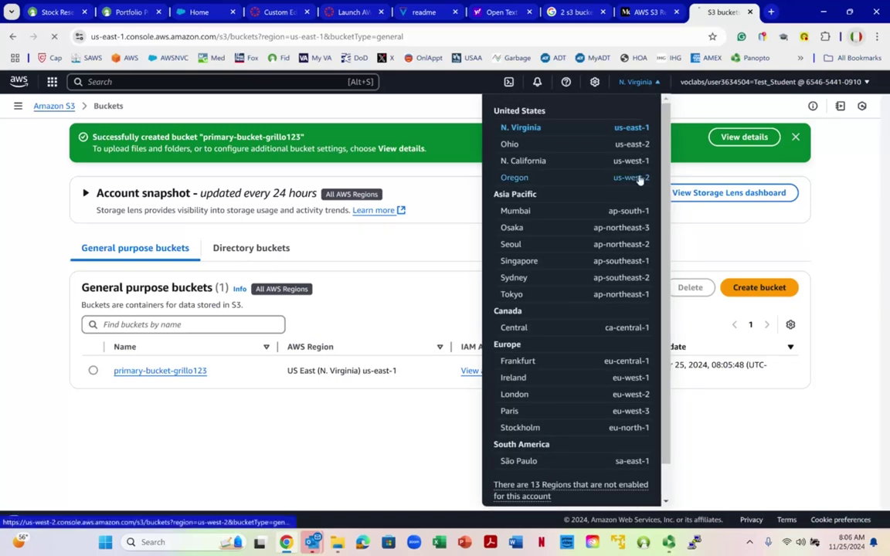
click(639, 179)
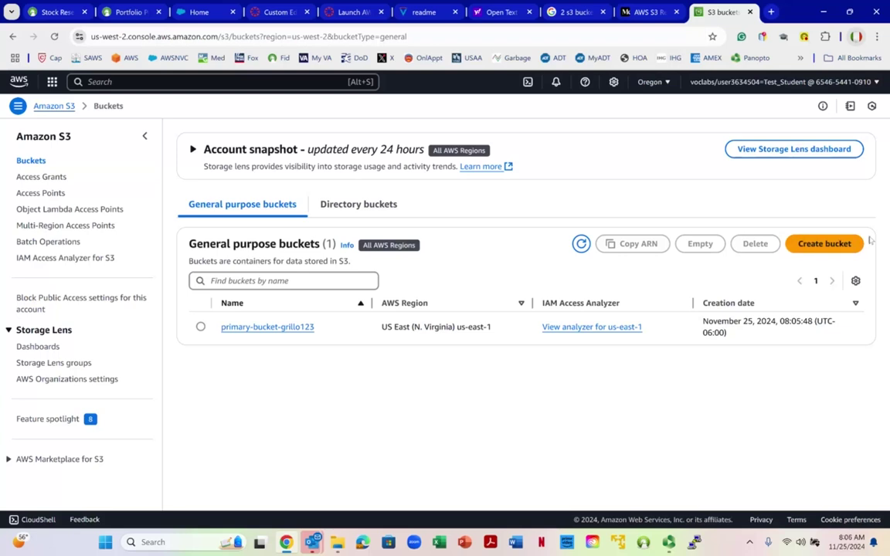
click(826, 243)
Step: Name the second bucket "backup-bucket-" followed by the owner's surname and "123"
click(167, 333)
text(bac)
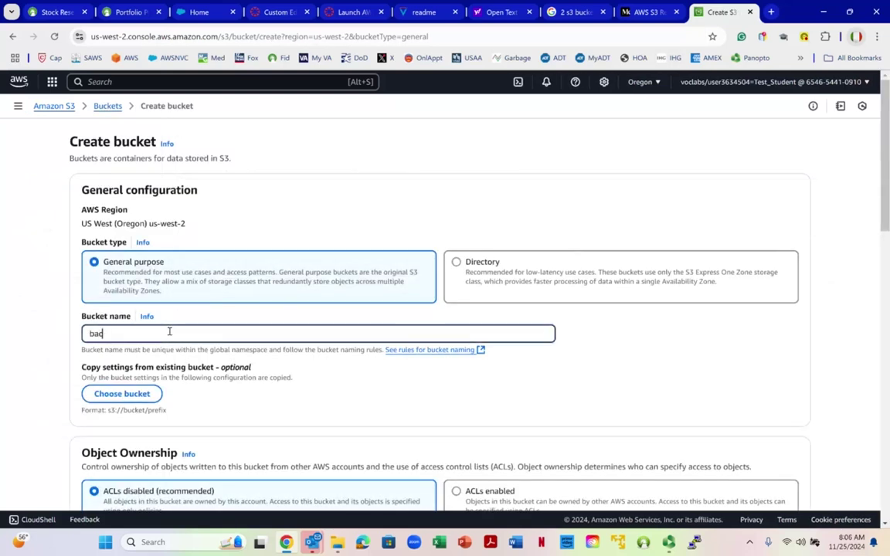
text(kup-bucket)
text(-jg)
text(r)
key(BackSpace)
key(BackSpace)
key(BackSpace)
text(grillo)
text(23)
Step: Shorten the second bucket's name by removing "bucket-" after "backup-"
drag(119, 334, 143, 336)
click(143, 336)
right_click(144, 334)
click(153, 334)
key(BackSpace)
key(BackSpace)
key(BackSpace)
key(BackSpace)
key(BackSpace)
key(BackSpace)
key(BackSpace)
Step: Turn off blocking of all public access and enable versioning for the backup bucket
scroll(297, 265, down, 3)
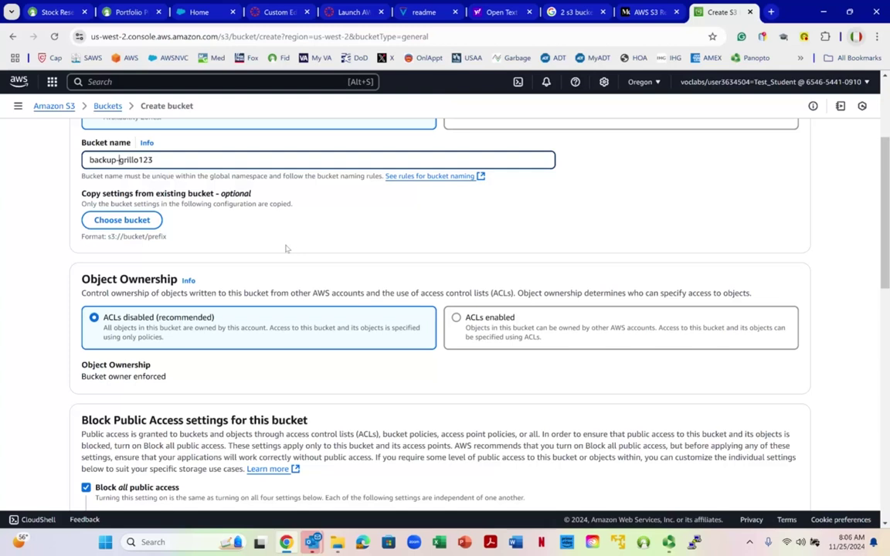
scroll(286, 250, down, 1)
scroll(285, 255, down, 3)
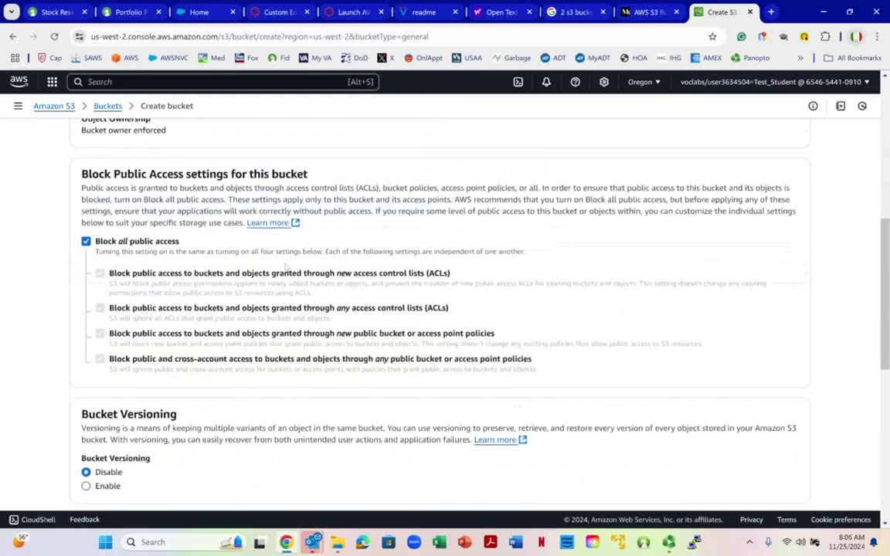
click(85, 198)
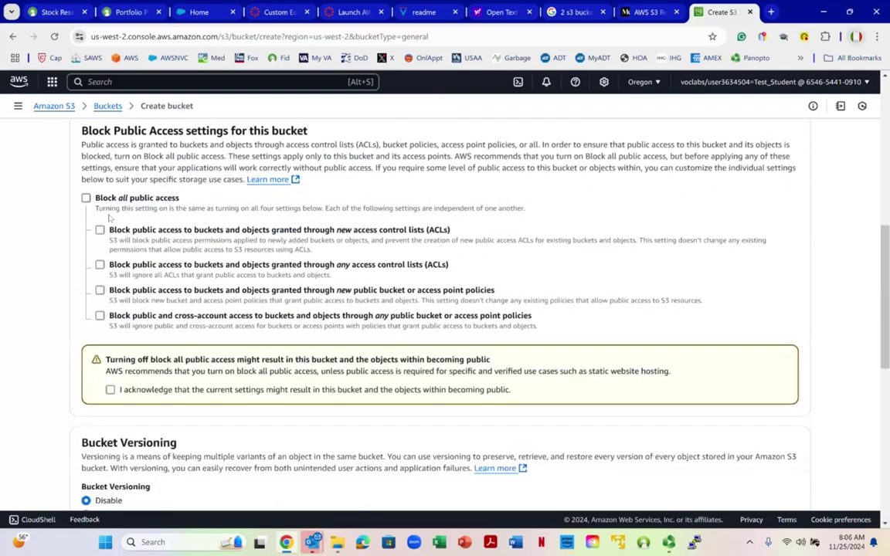
scroll(129, 224, down, 4)
click(96, 284)
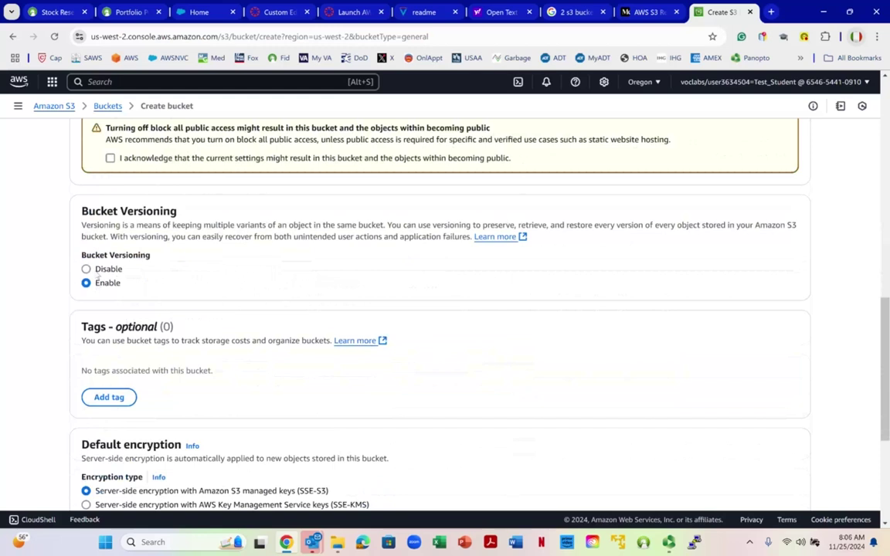
Step: Acknowledge that the backup bucket and its objects might become public, and create the bucket in Oregon
click(109, 158)
scroll(361, 307, down, 3)
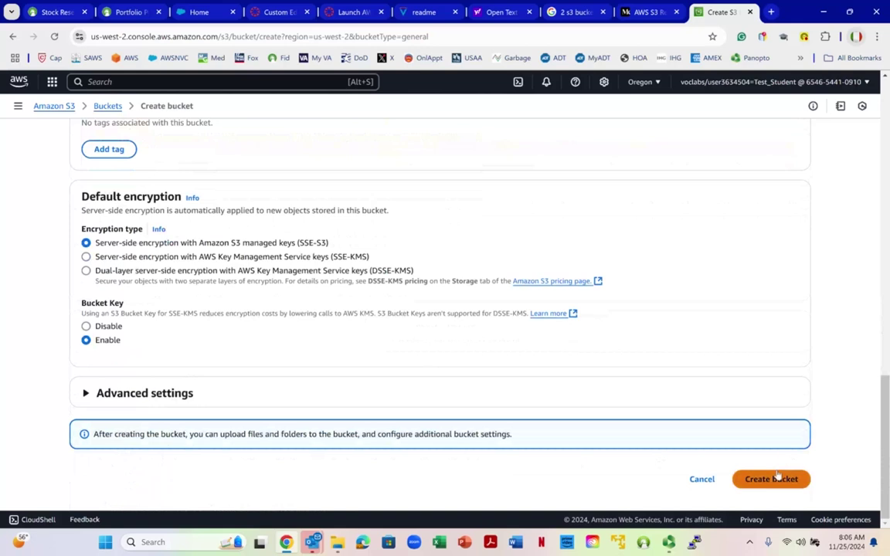
click(770, 477)
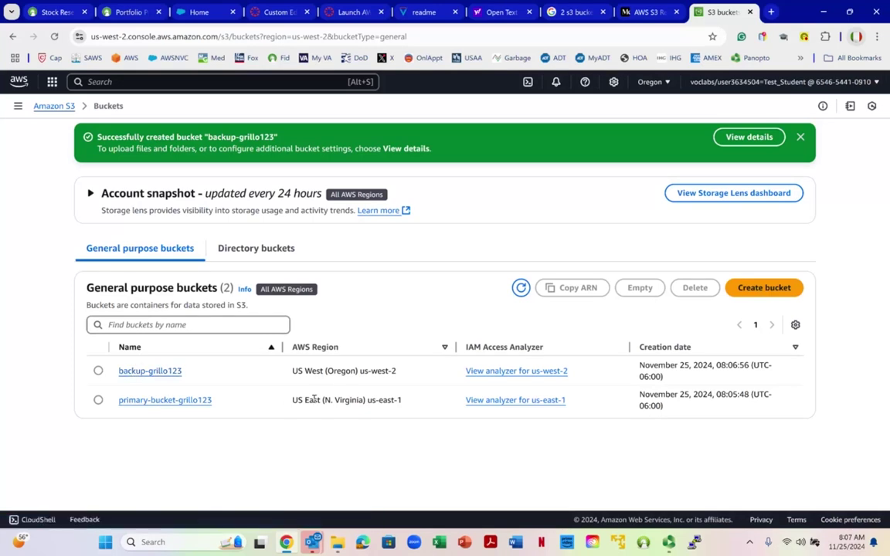
drag(296, 402, 366, 401)
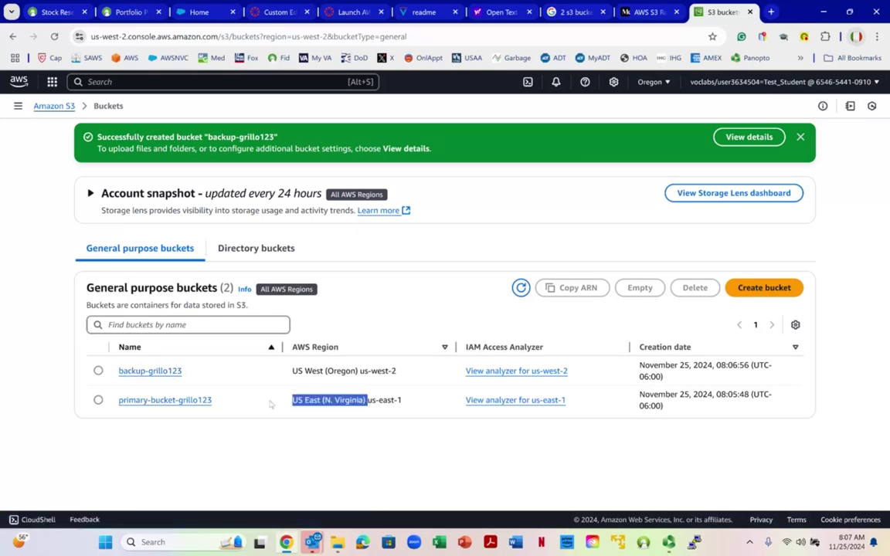
drag(295, 371, 424, 380)
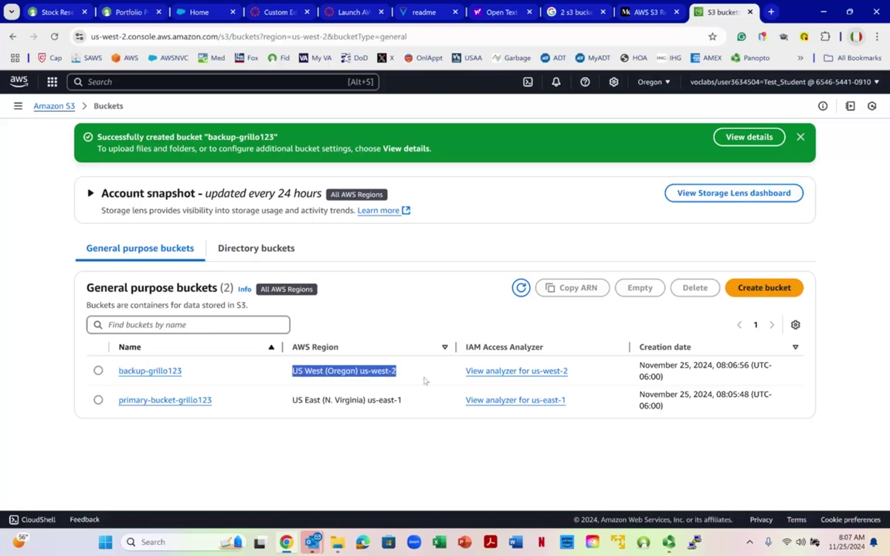
click(347, 373)
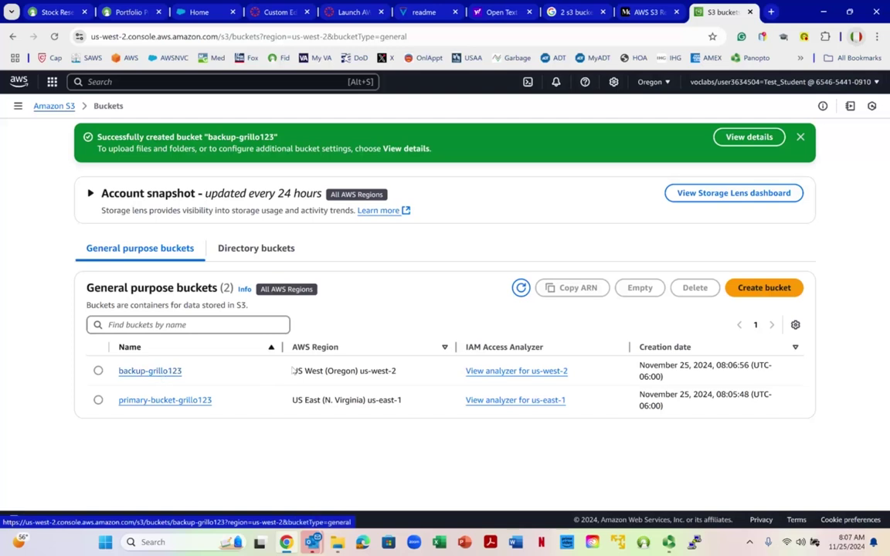
Step: Open the primary bucket in N. Virginia and start creating a replication rule for it
click(98, 400)
click(165, 401)
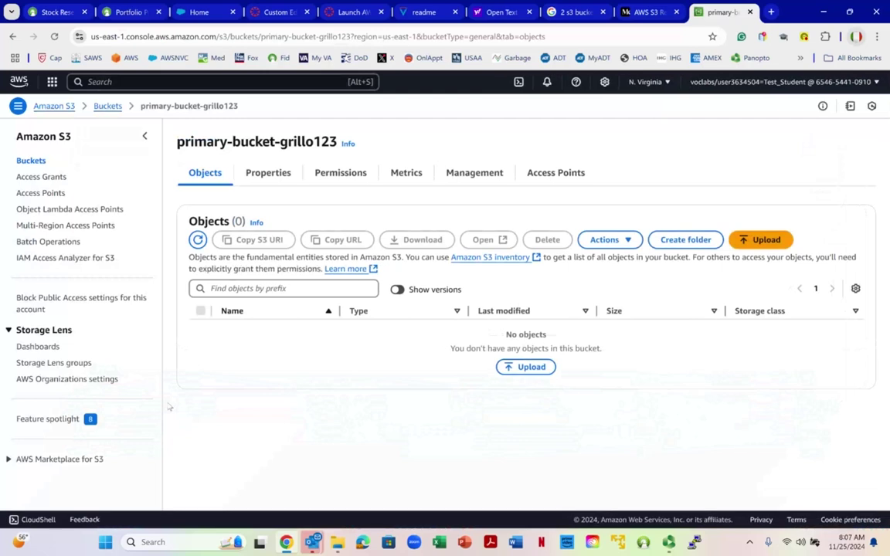
click(463, 173)
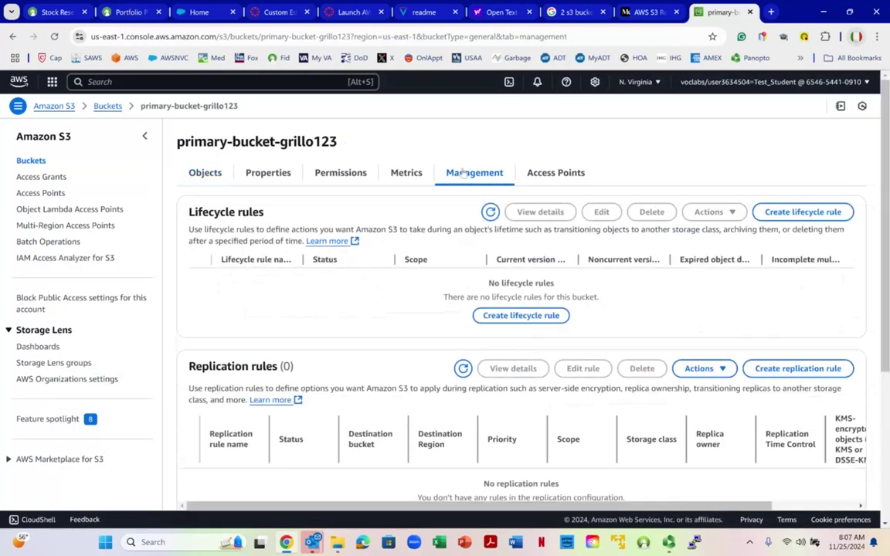
scroll(382, 227, down, 5)
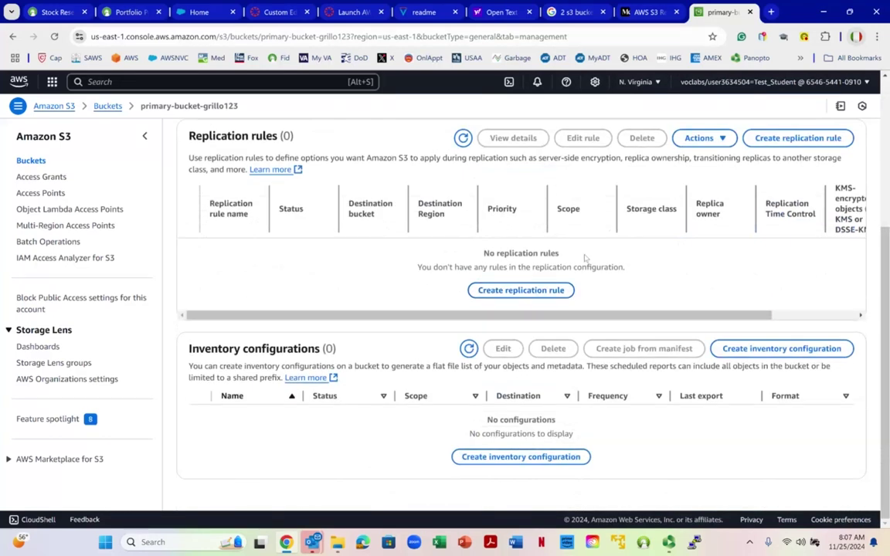
click(542, 293)
Step: Name the replication rule "backup-files-to-us-west-2-oregon"
click(348, 211)
text(b)
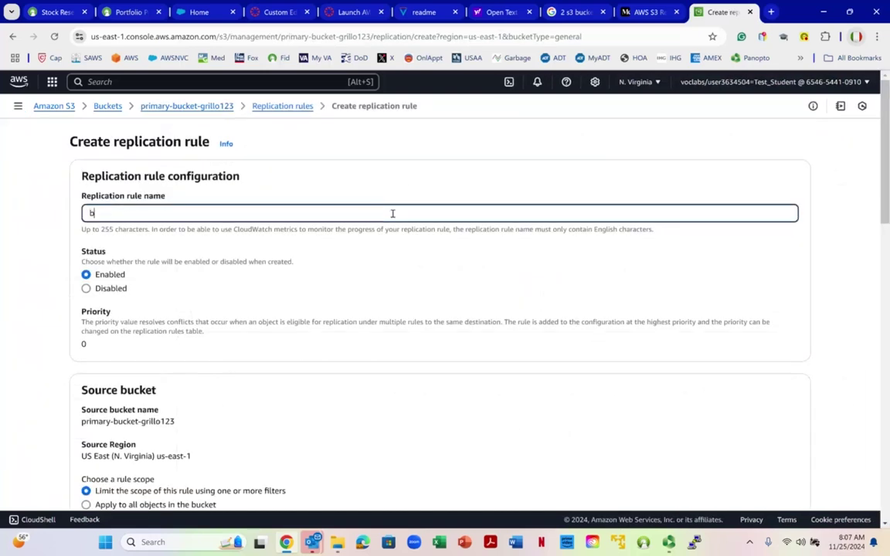
text(ackup-files-to-us-west-)
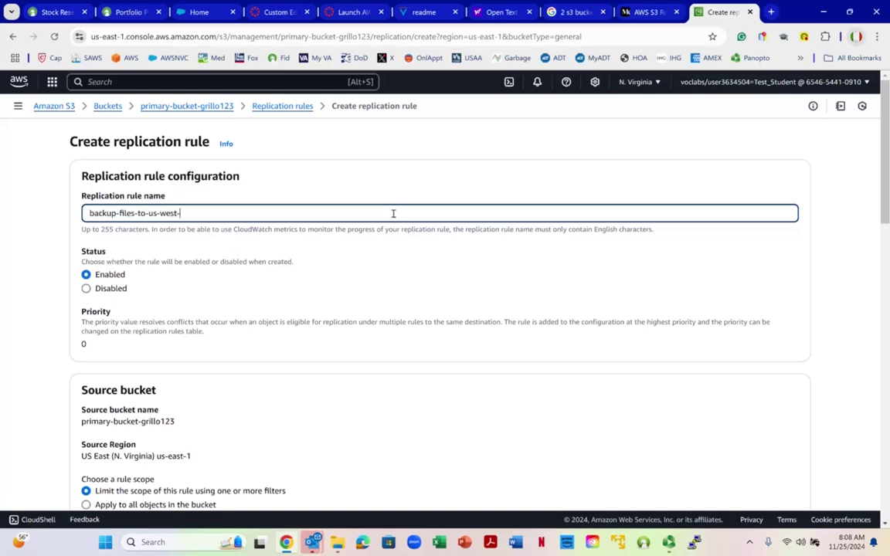
text(2-oregon)
Step: Set the replication rule's scope to apply to all objects in the source bucket
scroll(399, 229, down, 1)
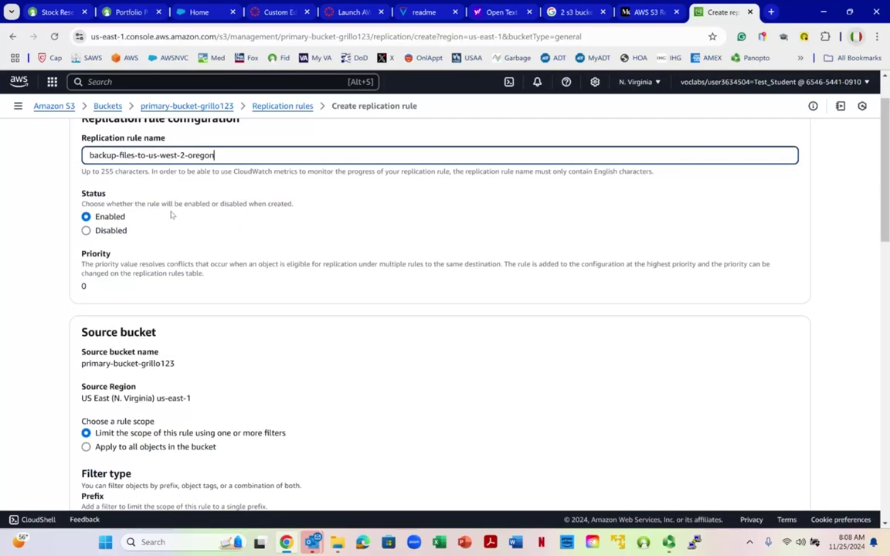
scroll(171, 218, down, 1)
scroll(174, 193, down, 2)
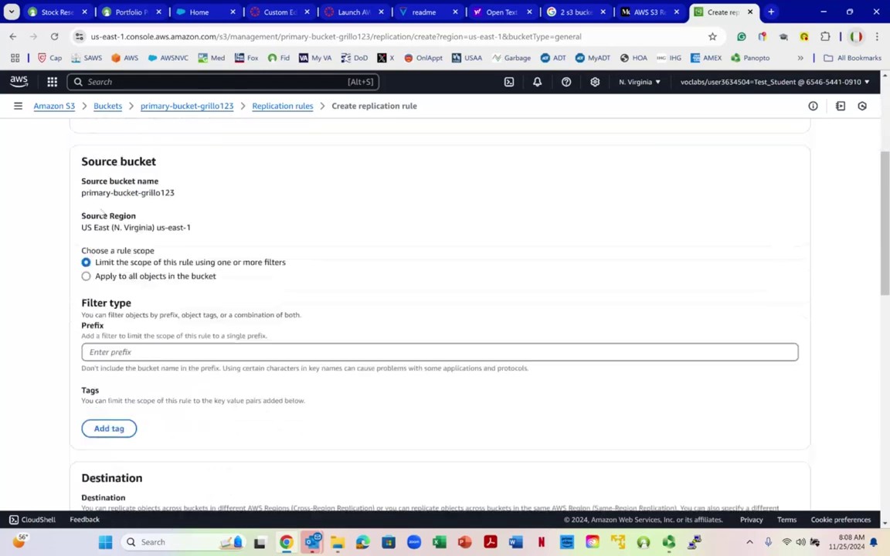
drag(81, 189, 177, 189)
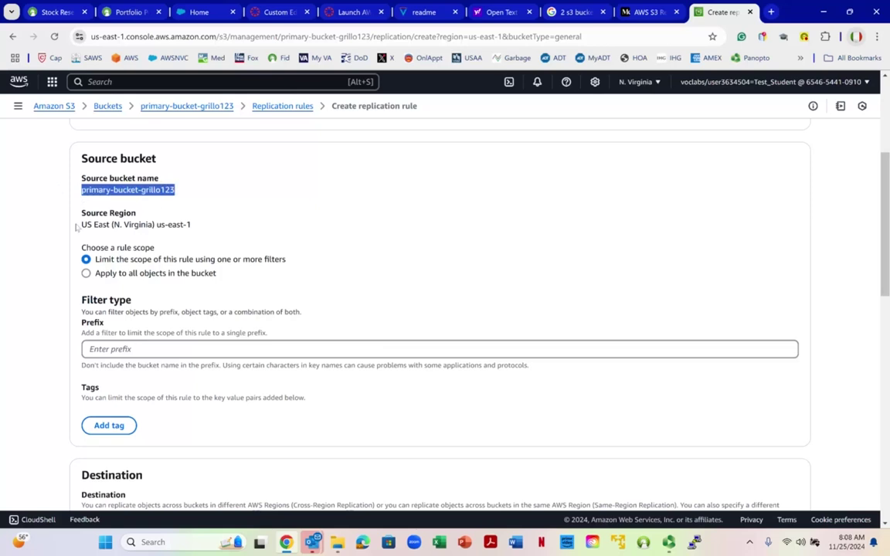
drag(86, 223, 192, 224)
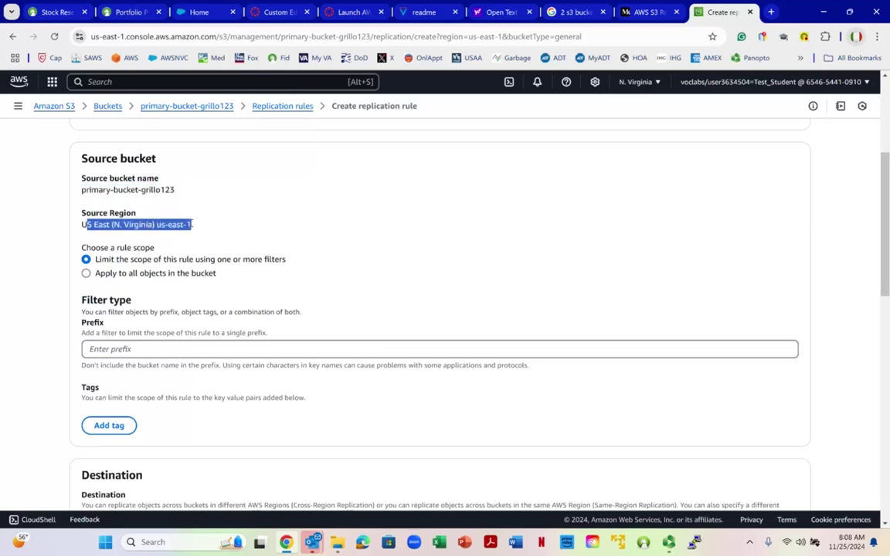
click(86, 273)
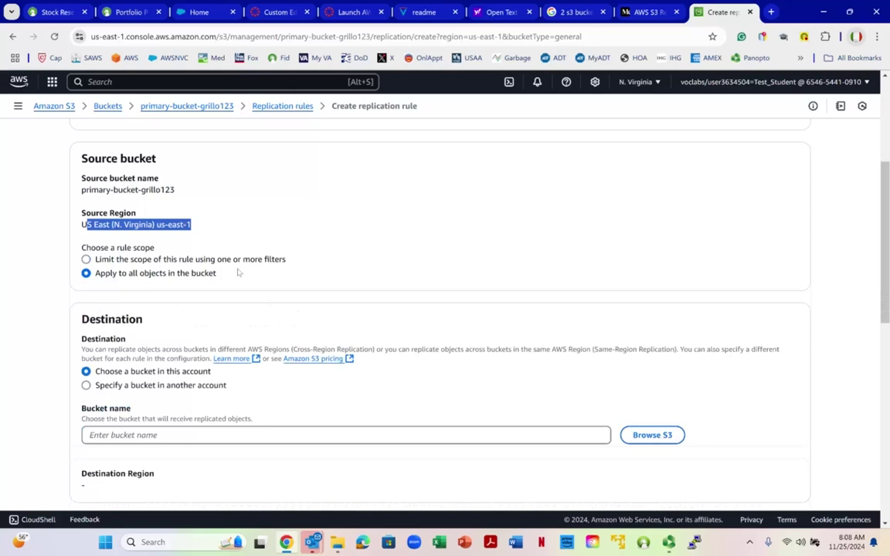
Step: Choose the Oregon (us-west-2) backup bucket in this account as the replication destination
scroll(238, 270, down, 2)
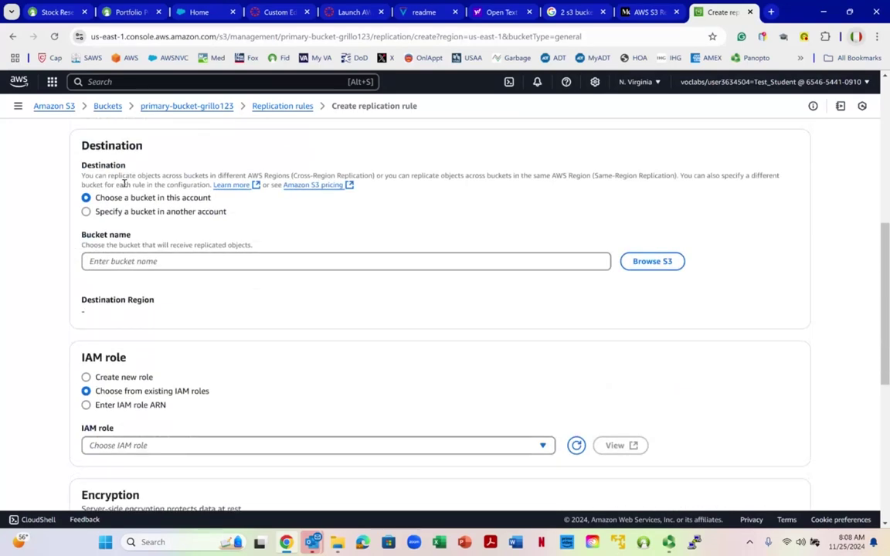
drag(124, 197, 200, 200)
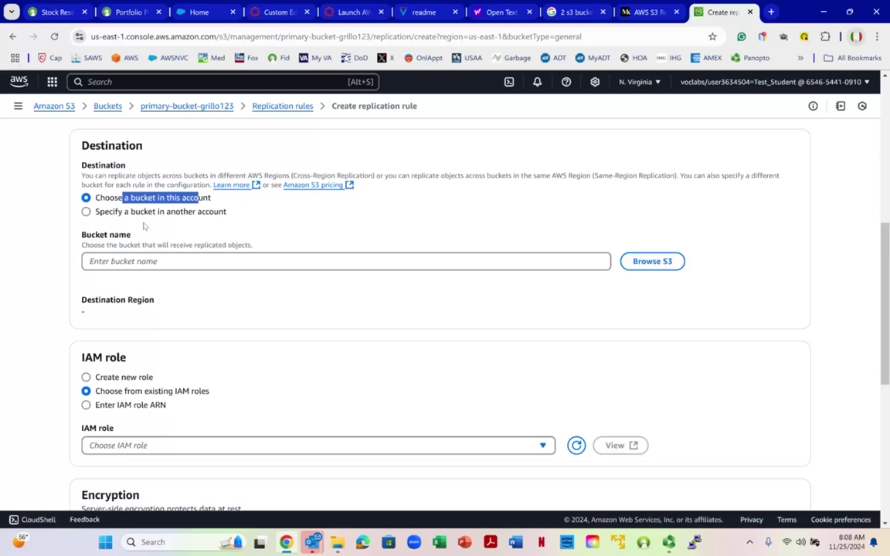
click(654, 261)
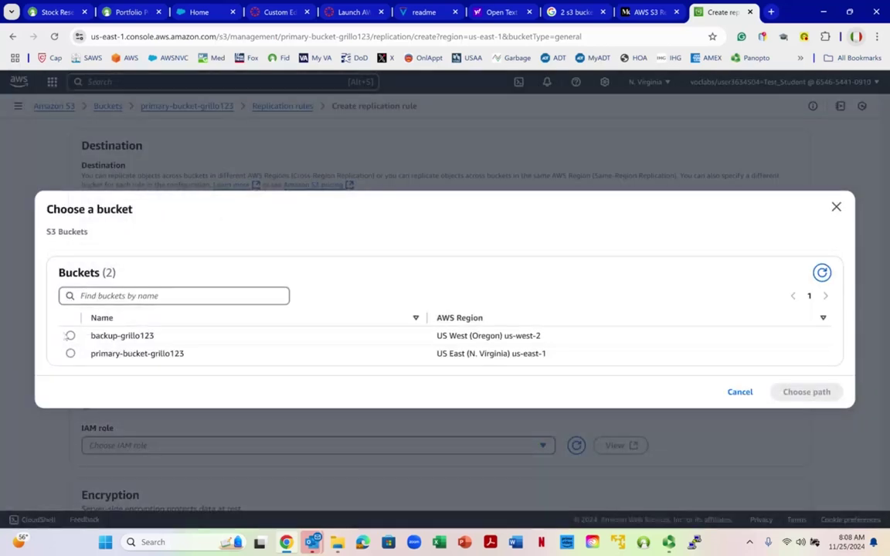
click(70, 335)
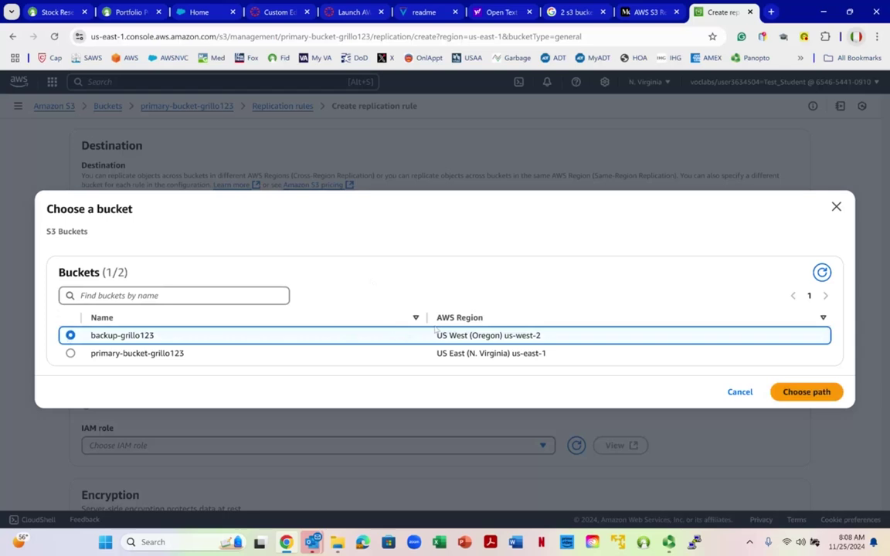
click(808, 391)
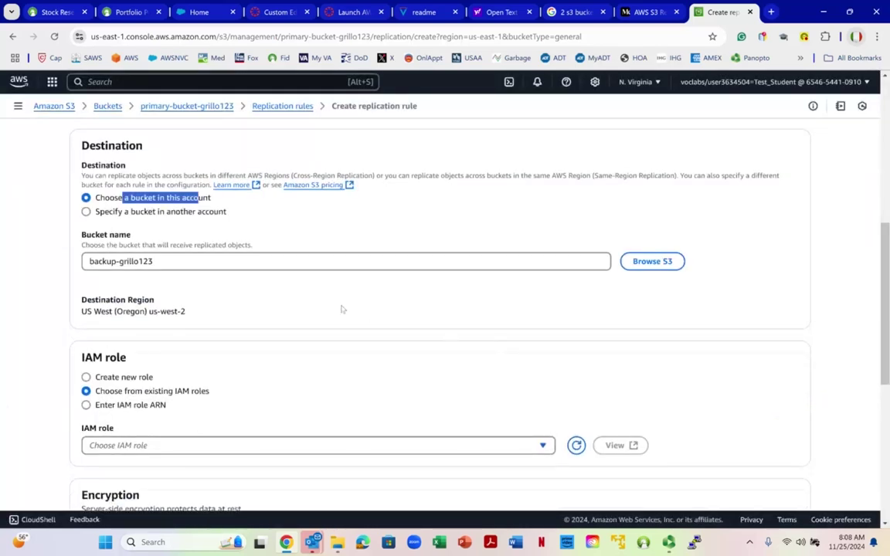
Step: Assign the existing IAM role LabRole to the replication rule
scroll(342, 309, down, 3)
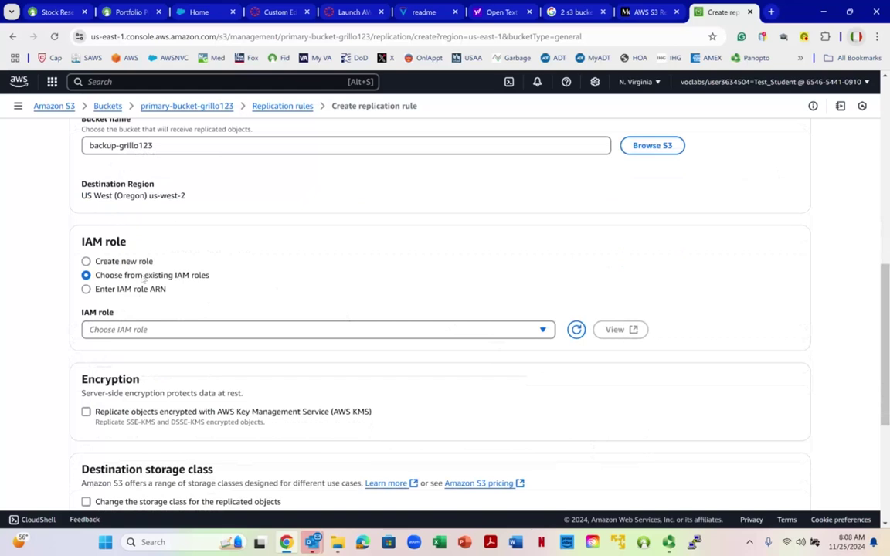
click(262, 335)
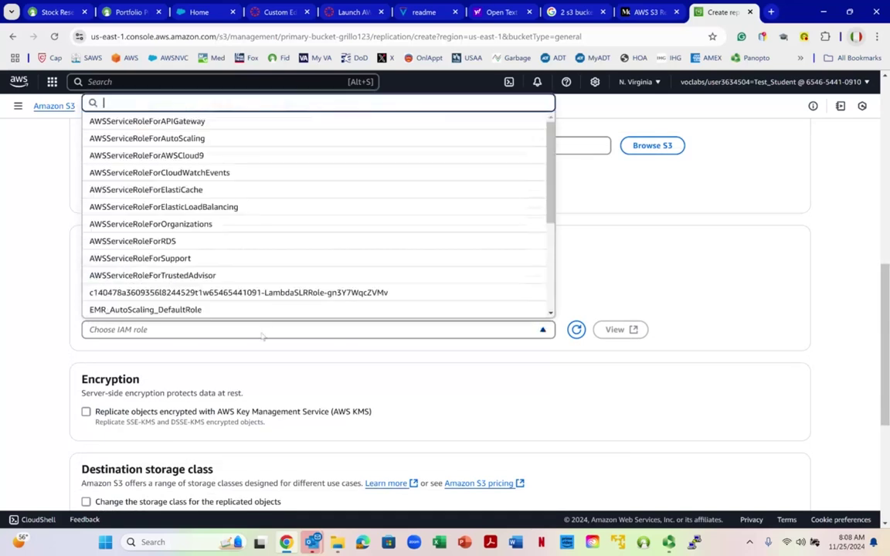
scroll(266, 261, down, 3)
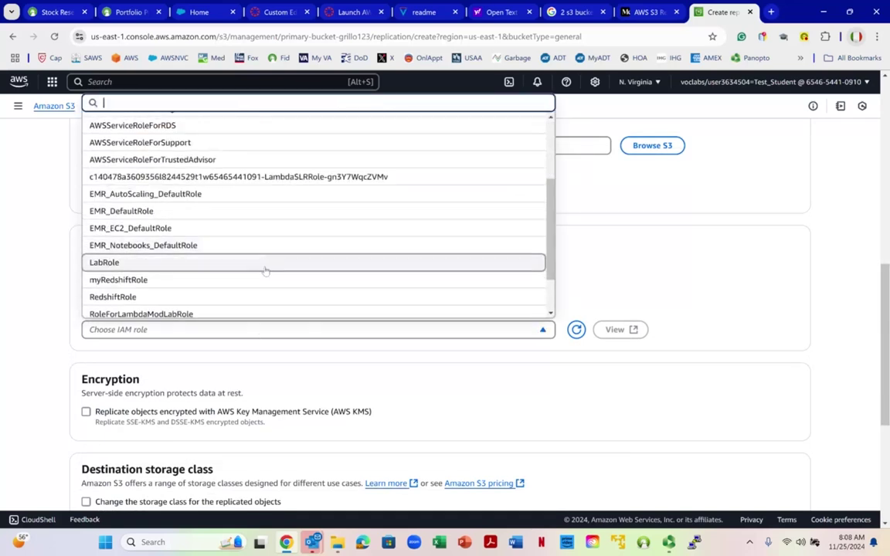
click(265, 269)
Step: Enable changing the storage class for the replicated objects and select Standard-IA
scroll(267, 272, down, 3)
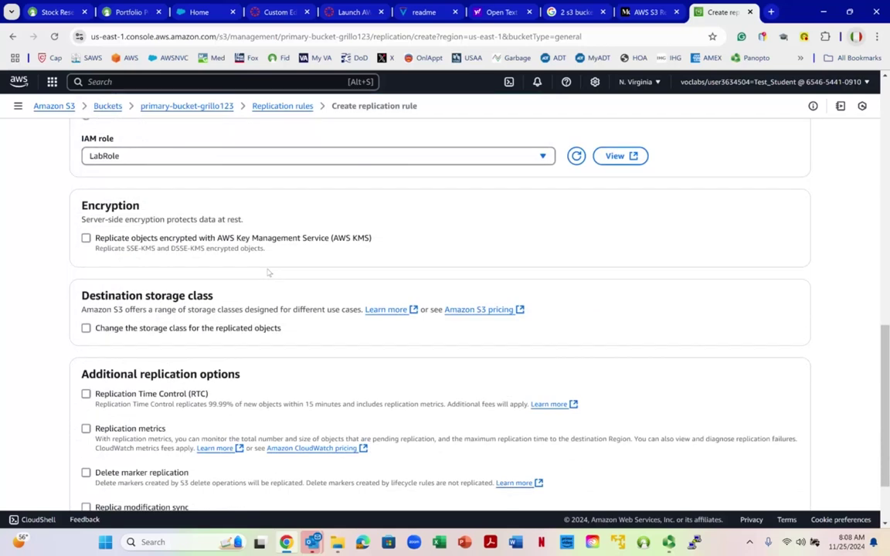
scroll(268, 272, down, 2)
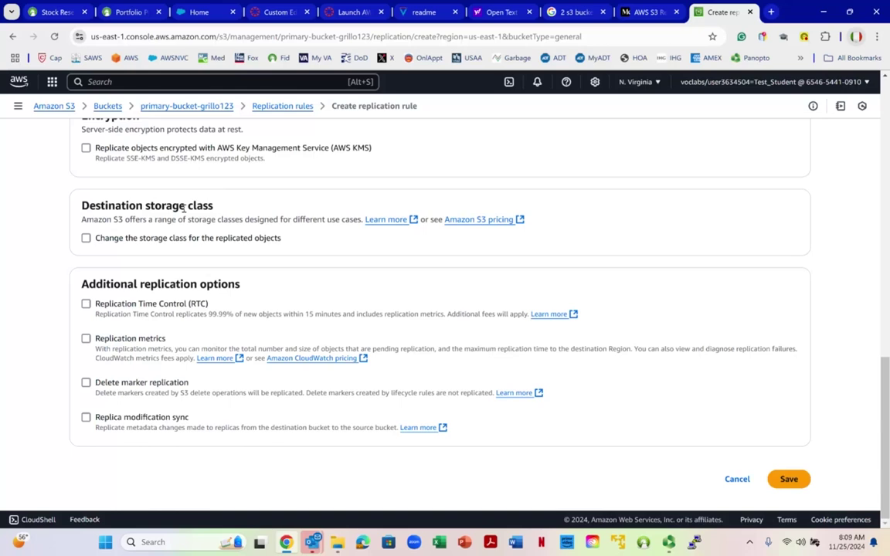
click(86, 238)
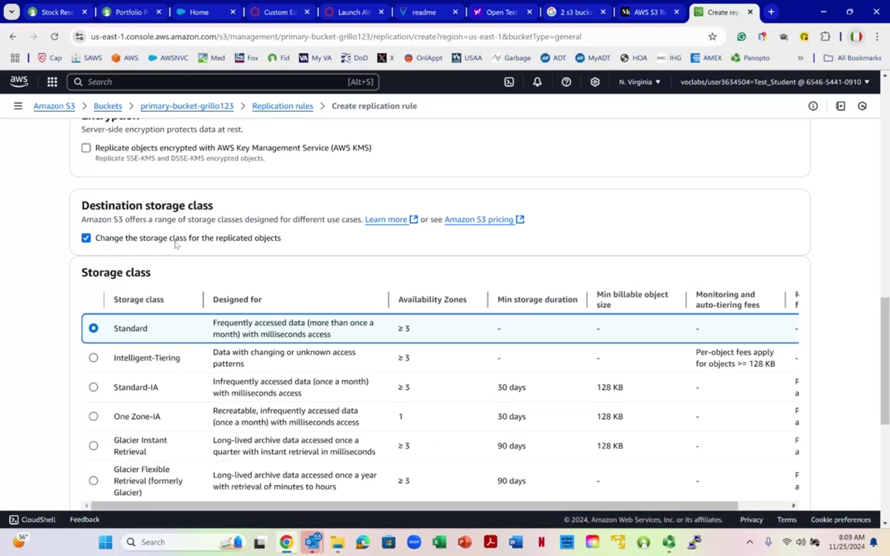
scroll(175, 244, down, 2)
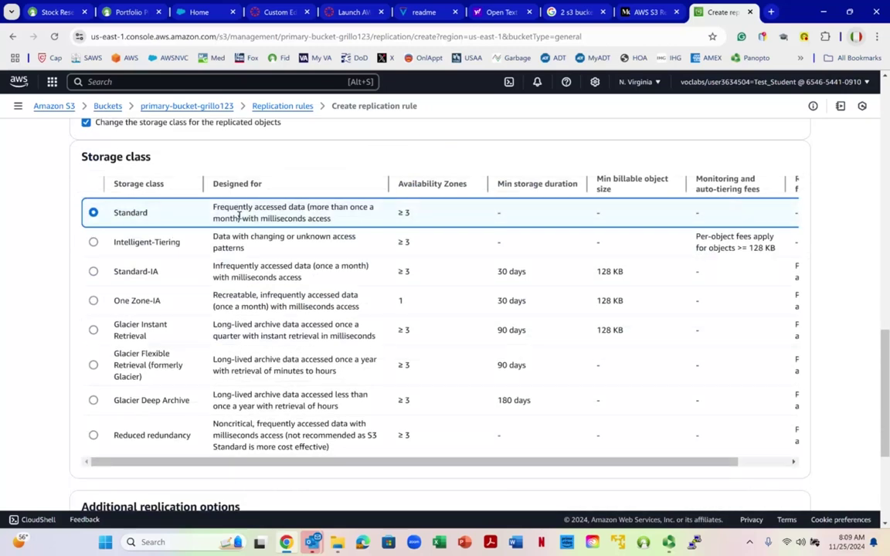
click(94, 273)
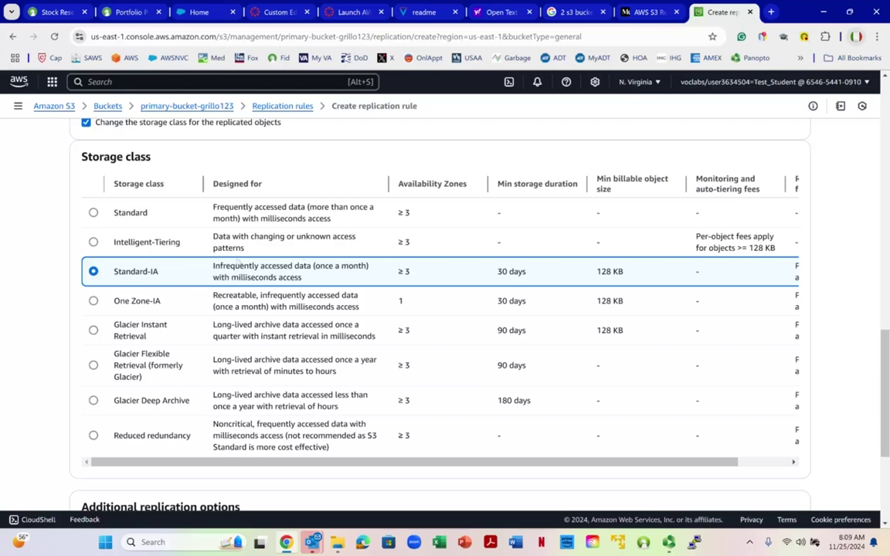
drag(235, 267, 331, 266)
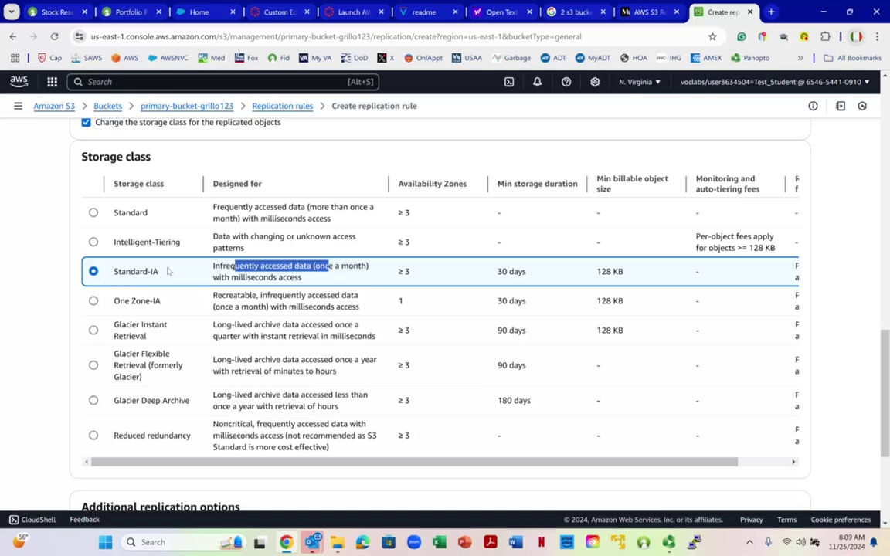
Step: Switch the replicated objects' storage class to Glacier Deep Archive
click(93, 401)
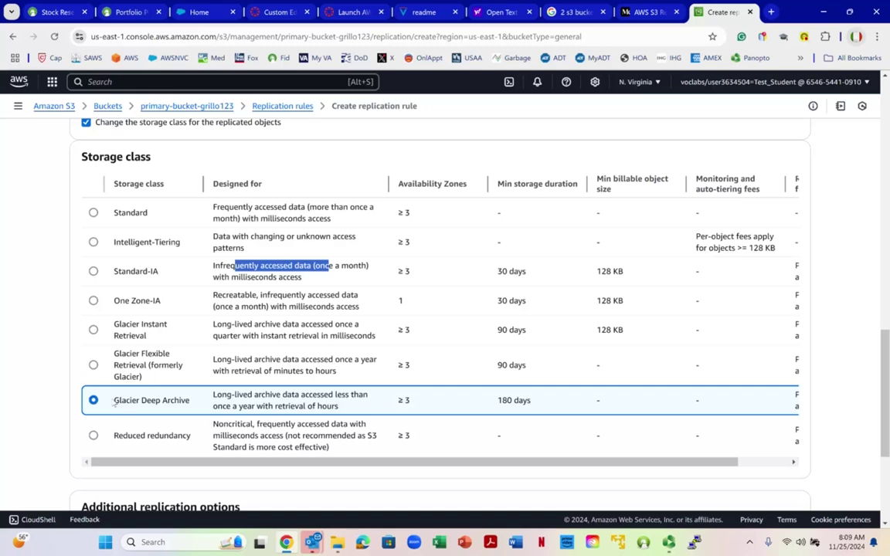
drag(114, 399, 191, 400)
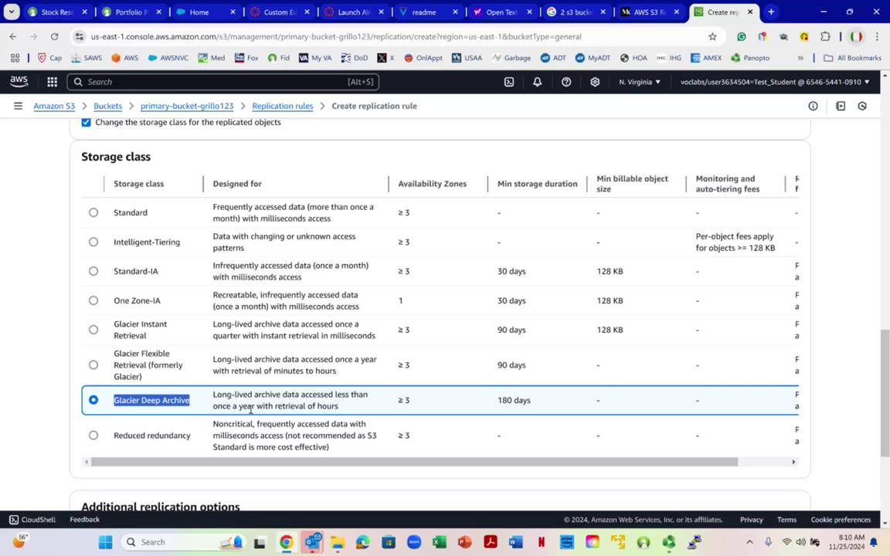
Step: Turn off changing the storage class for the replicated objects in the replication rule
drag(241, 406, 357, 411)
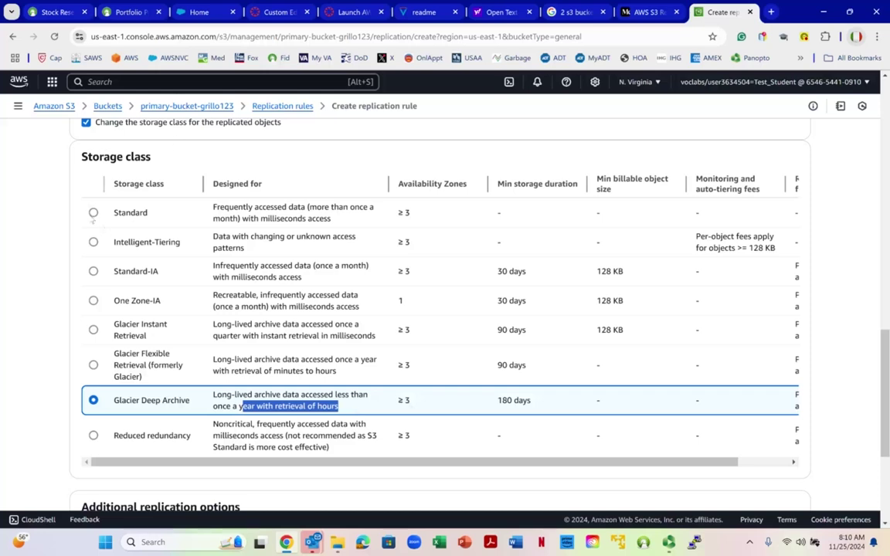
click(93, 213)
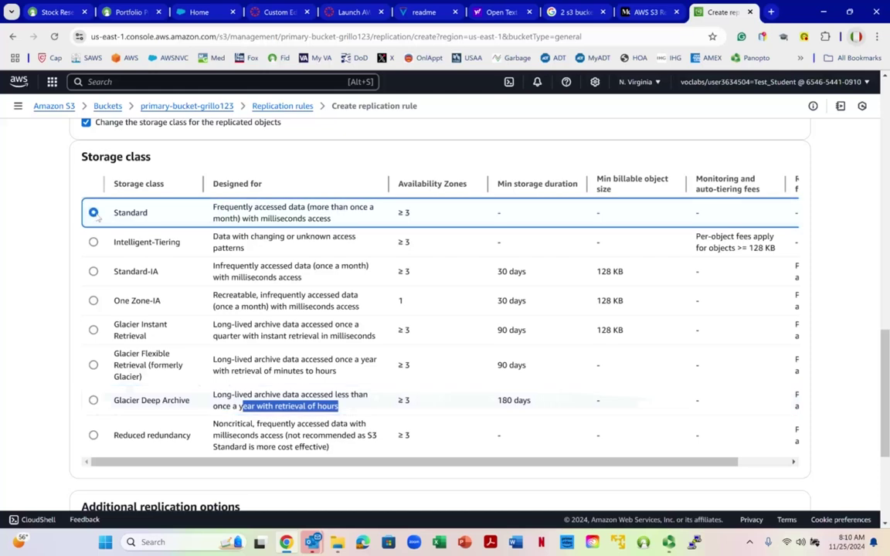
click(84, 122)
Step: Save the replication rule without replicating existing objects, and dismiss the success notice
scroll(229, 247, up, 3)
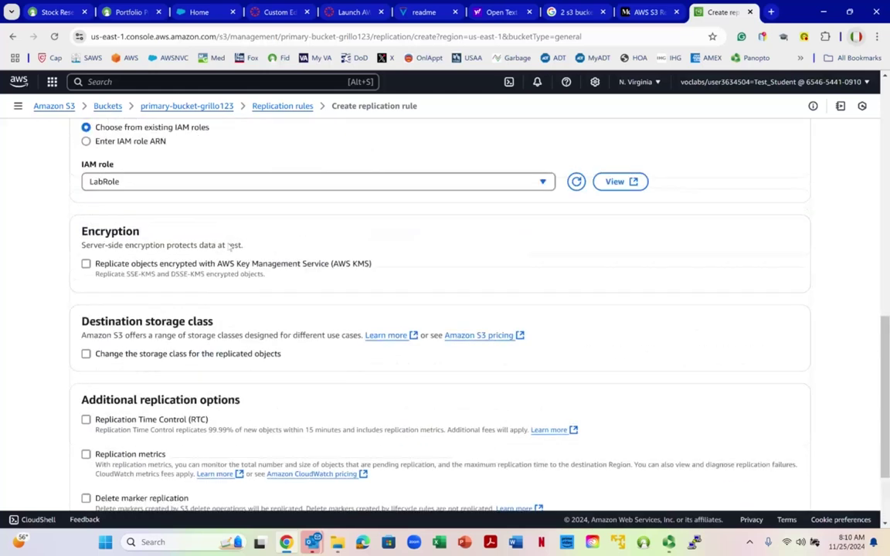
scroll(230, 247, down, 3)
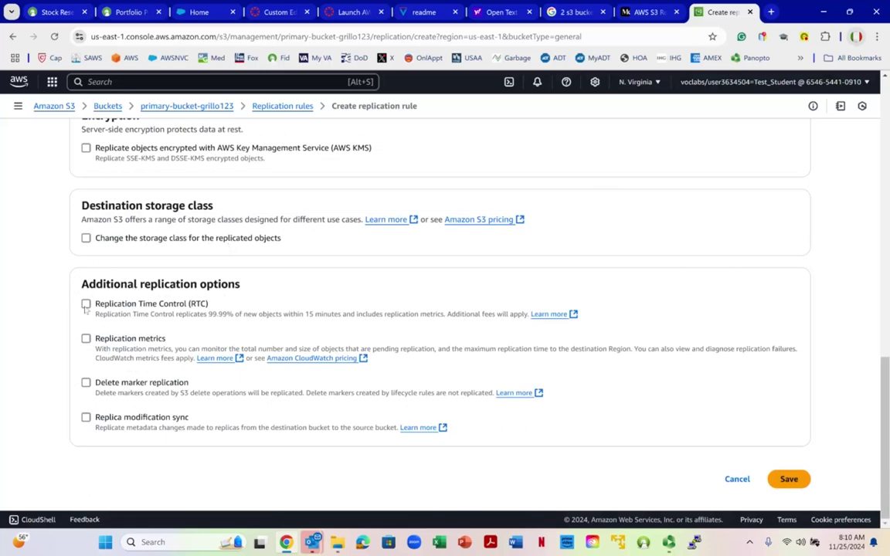
click(786, 480)
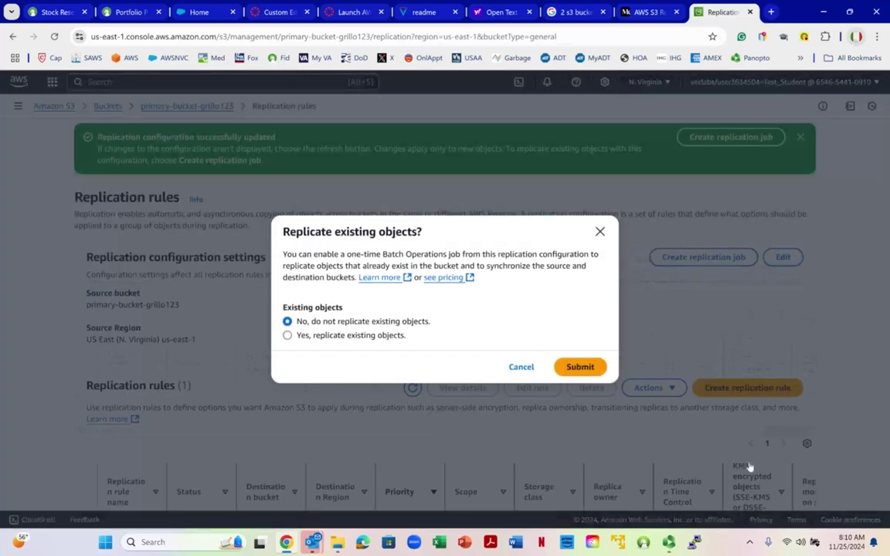
click(575, 367)
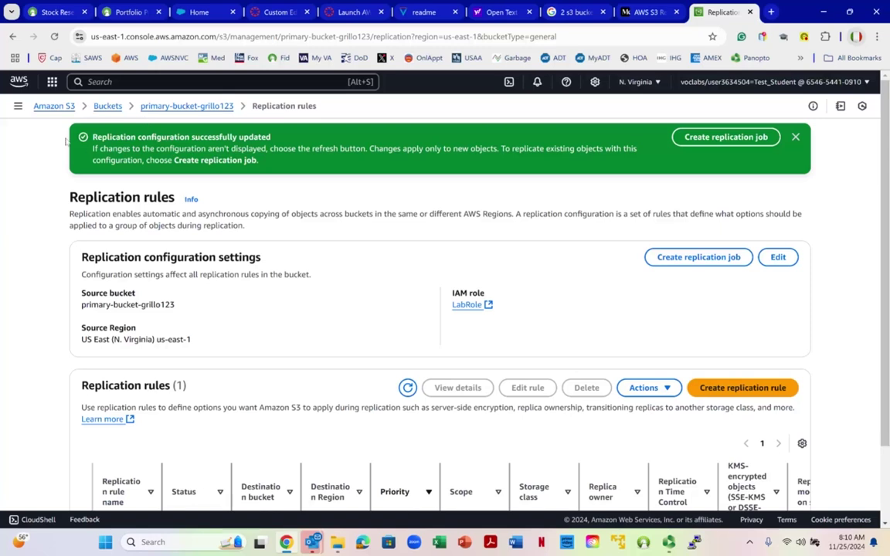
click(795, 139)
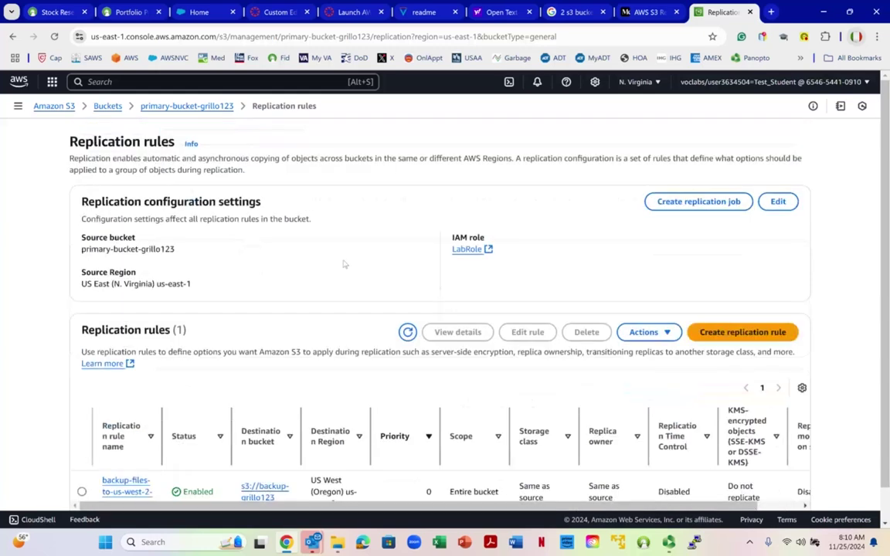
Step: Check the new rule in the replication rules list and return to the primary bucket's objects
scroll(345, 283, down, 2)
scroll(309, 270, up, 1)
click(178, 106)
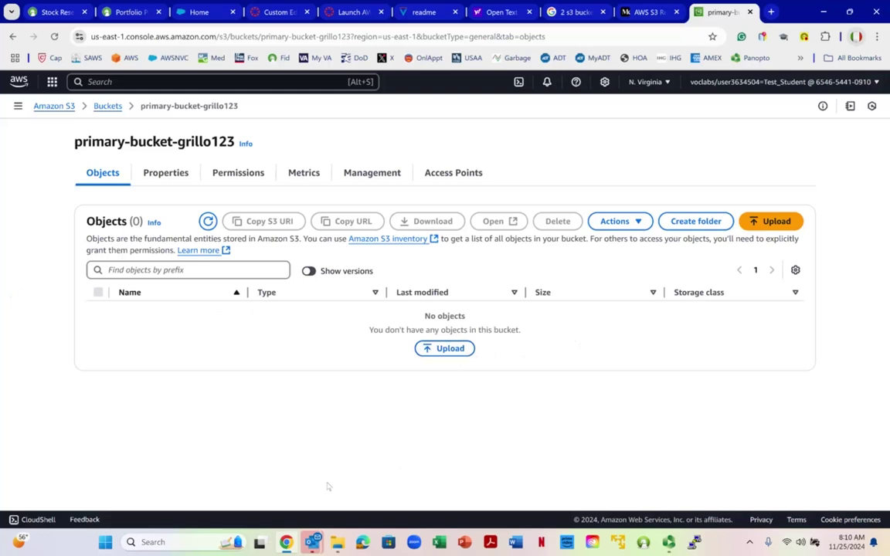
Step: Look at the letter text files in the Downloads folder in File Explorer and return to the S3 console
click(176, 541)
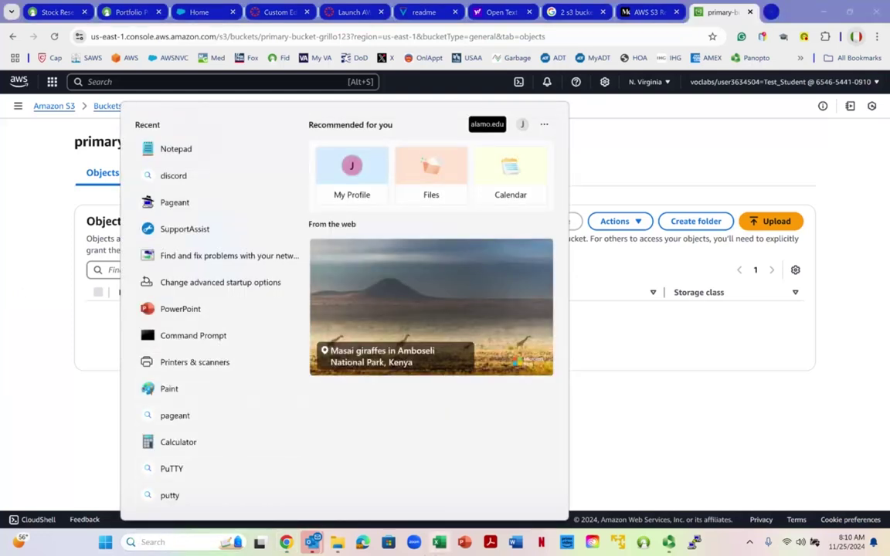
click(341, 544)
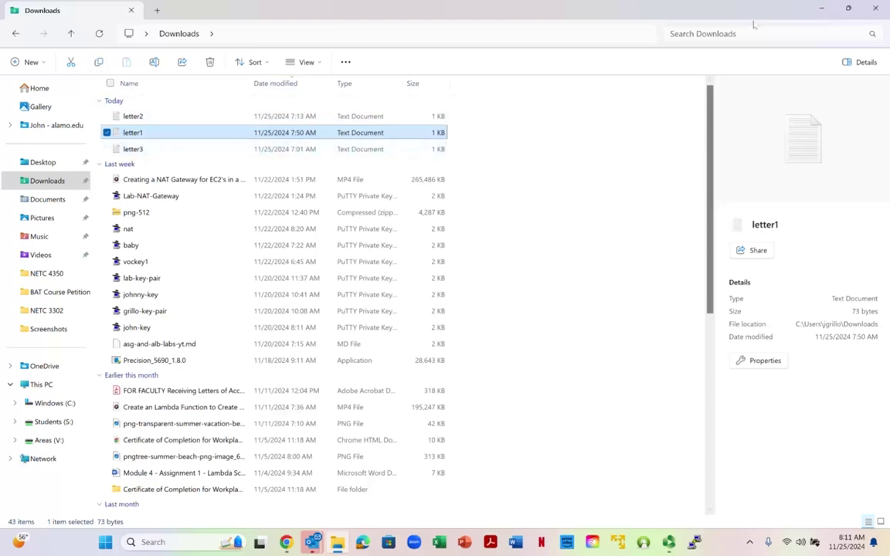
key(alt+Tab)
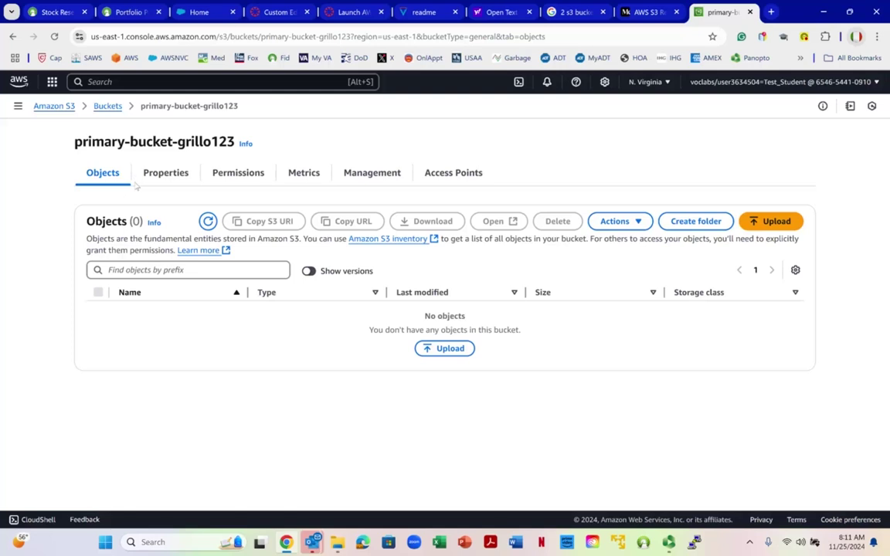
Step: Upload letter1.txt from the Downloads folder to the primary bucket
click(777, 225)
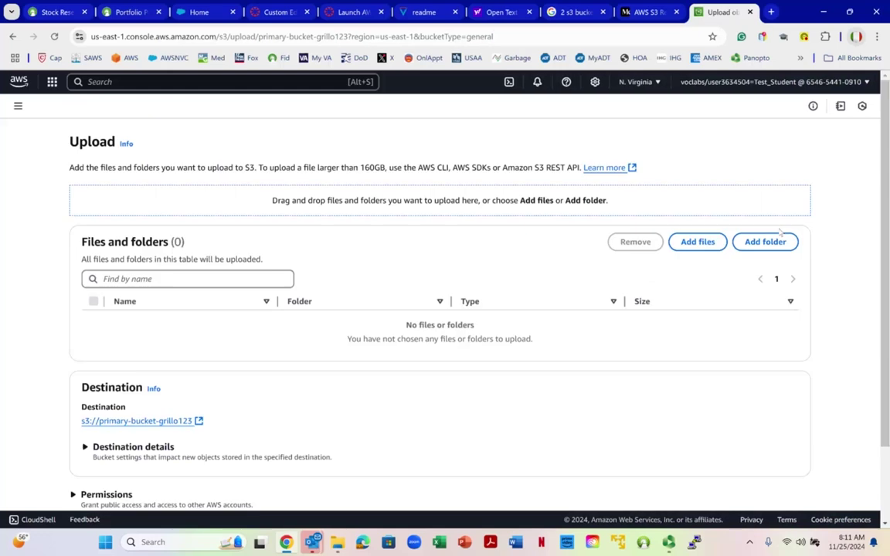
click(707, 245)
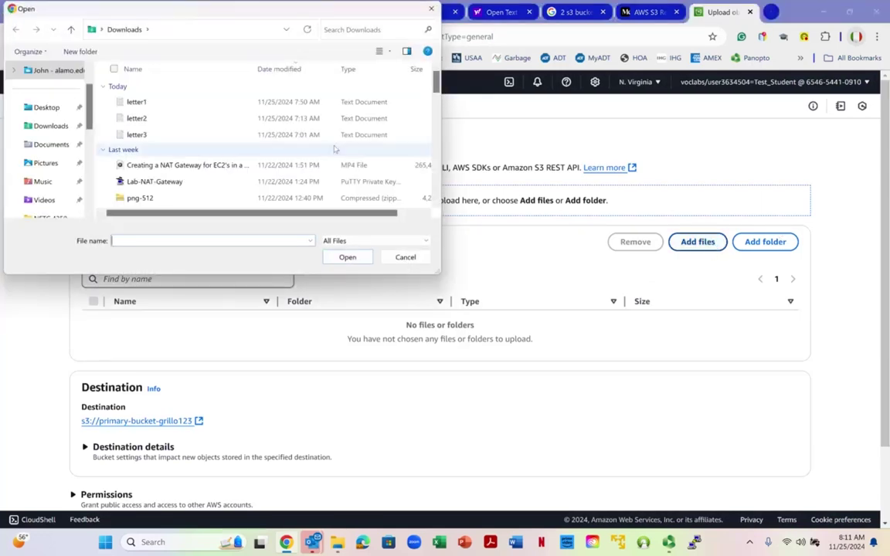
drag(203, 105, 205, 117)
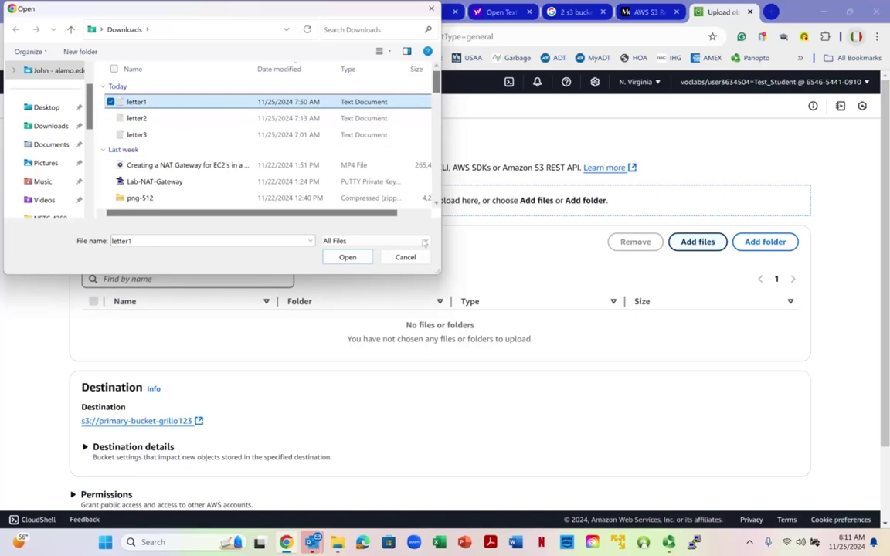
click(357, 261)
scroll(552, 321, down, 1)
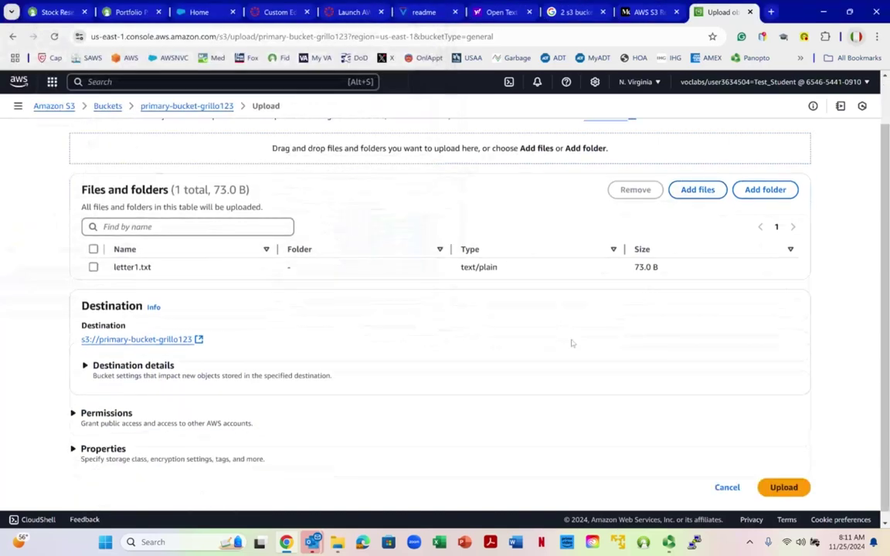
click(783, 479)
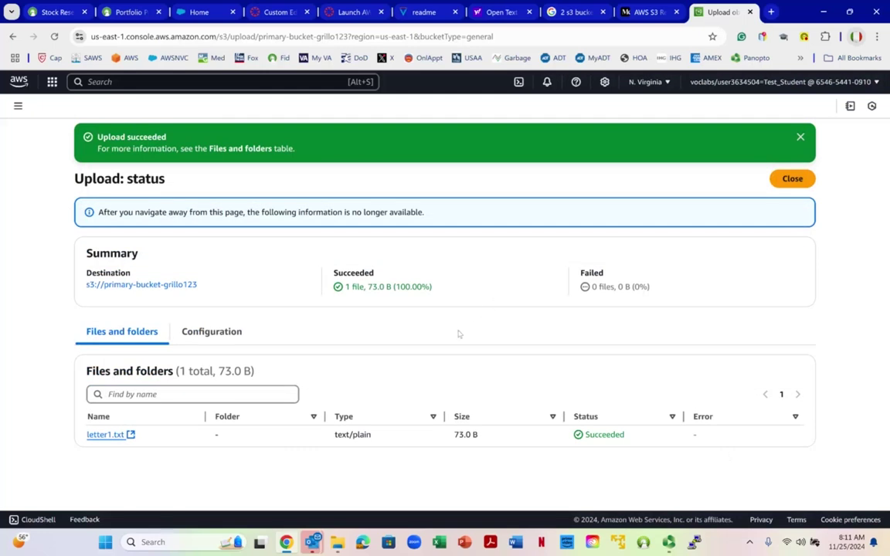
Step: Edit letter1 from the Downloads folder in File Explorer so its text ends with "from the original.", save it and close the windows
click(337, 541)
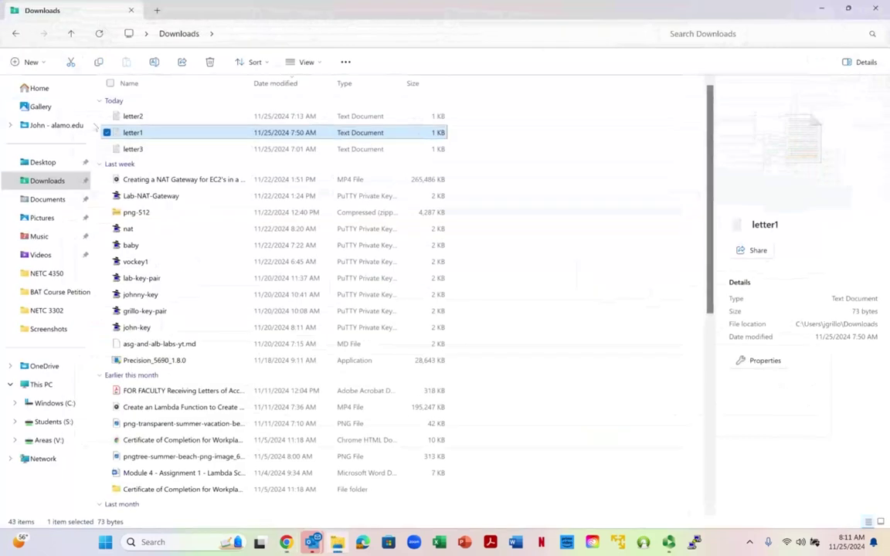
double_click(133, 132)
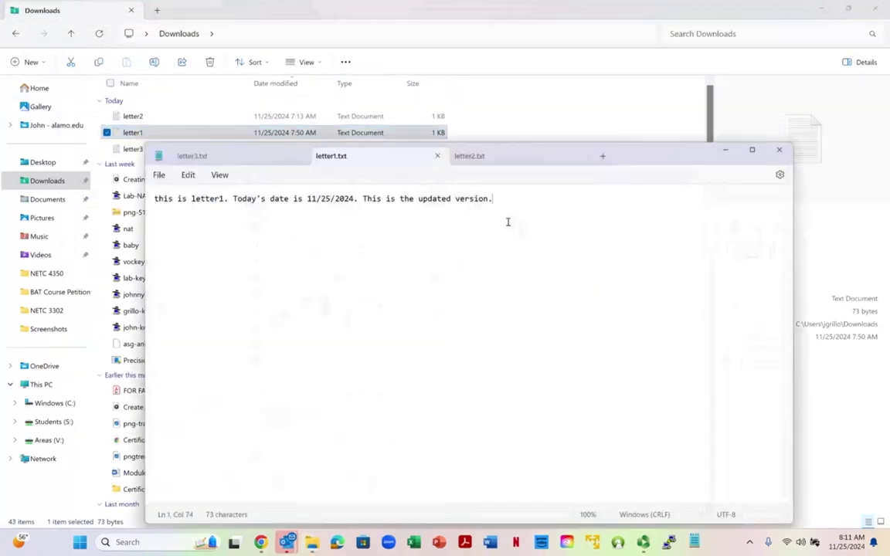
key(BackSpace)
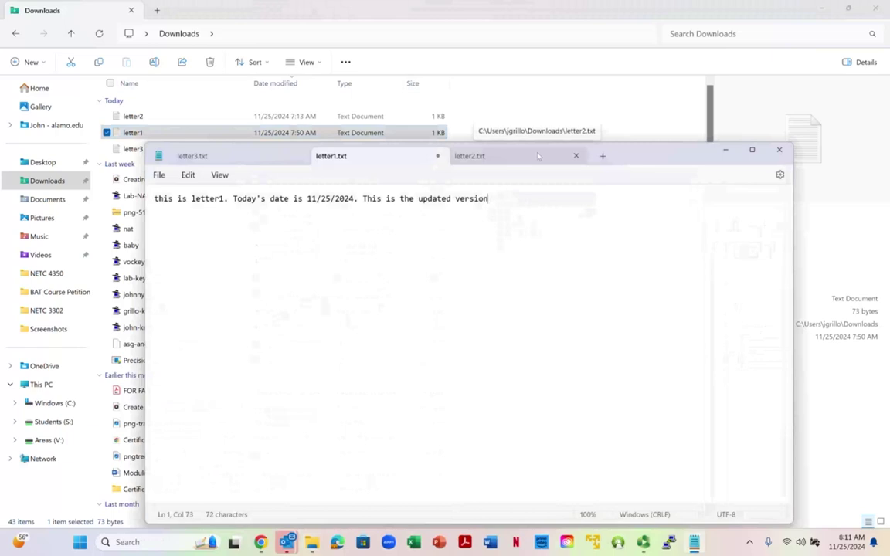
text(from the original.)
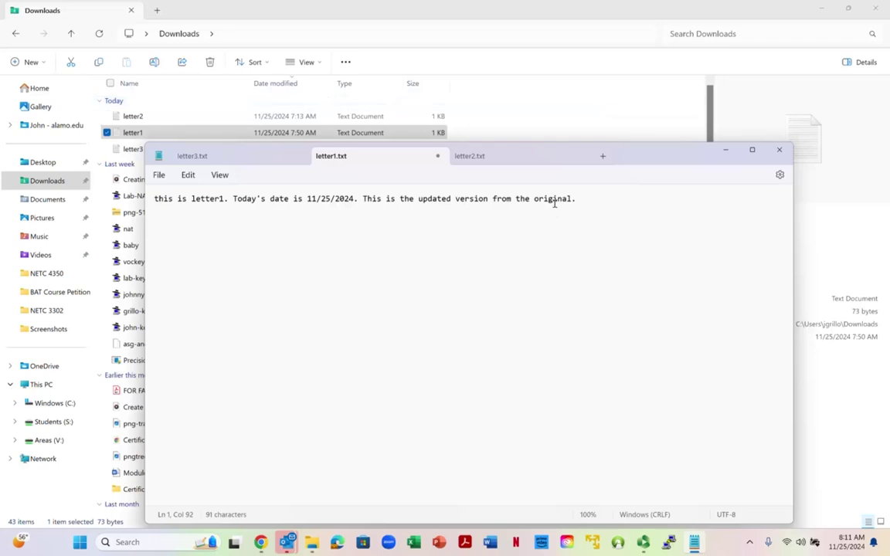
click(159, 175)
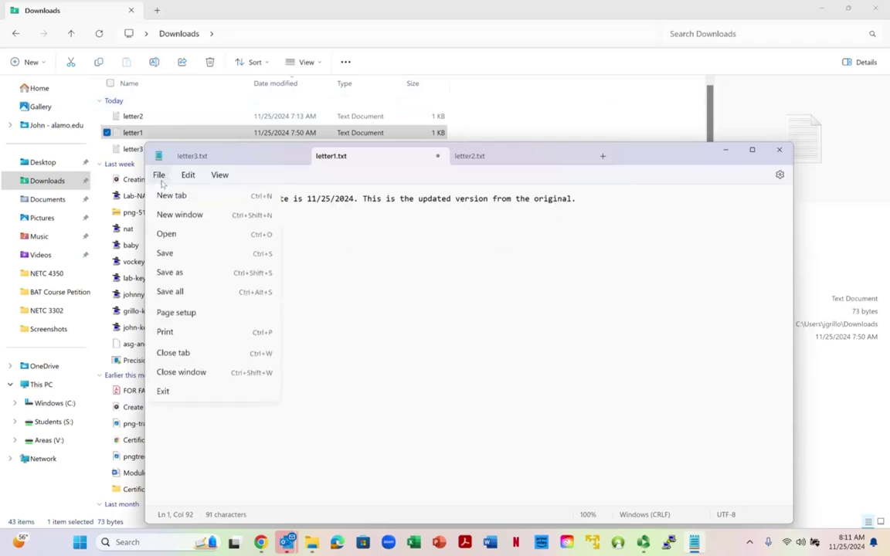
click(159, 253)
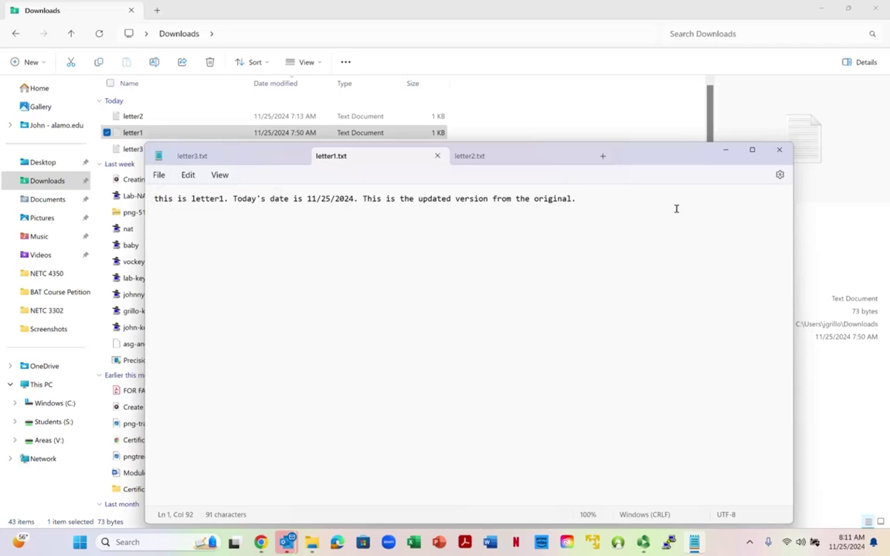
click(782, 151)
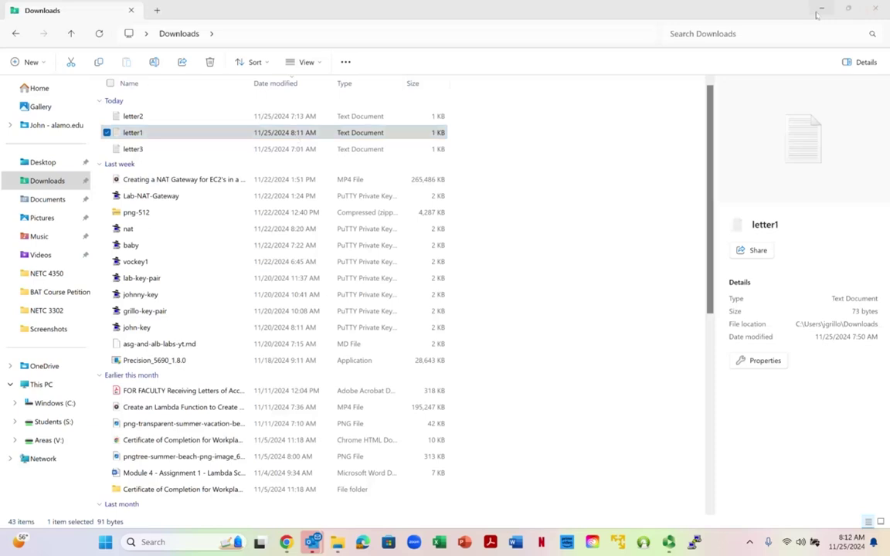
click(872, 10)
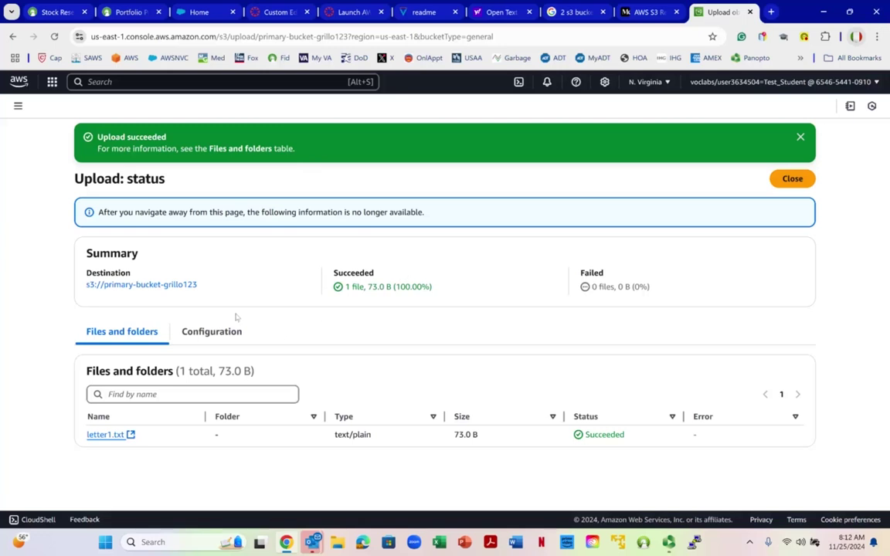
Step: Upload the edited letter1.txt to the primary bucket as a new version and close the upload status page
click(782, 180)
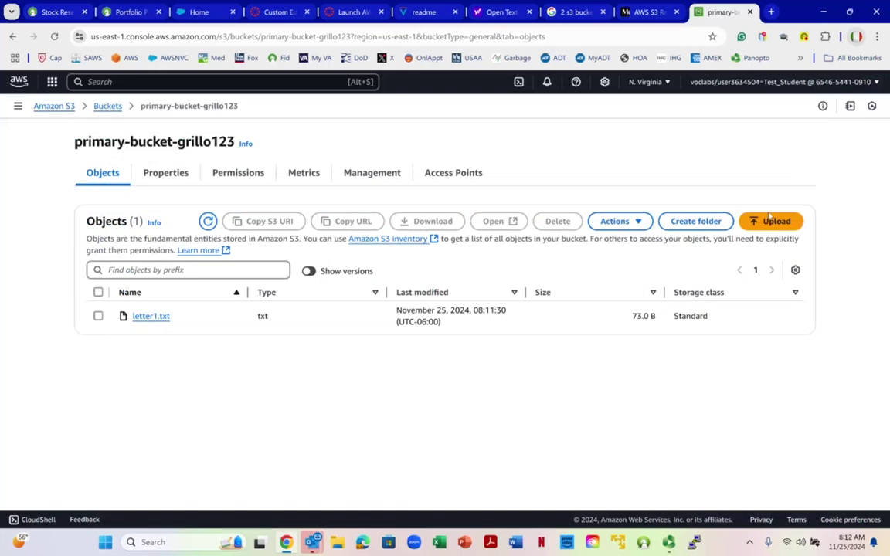
click(766, 222)
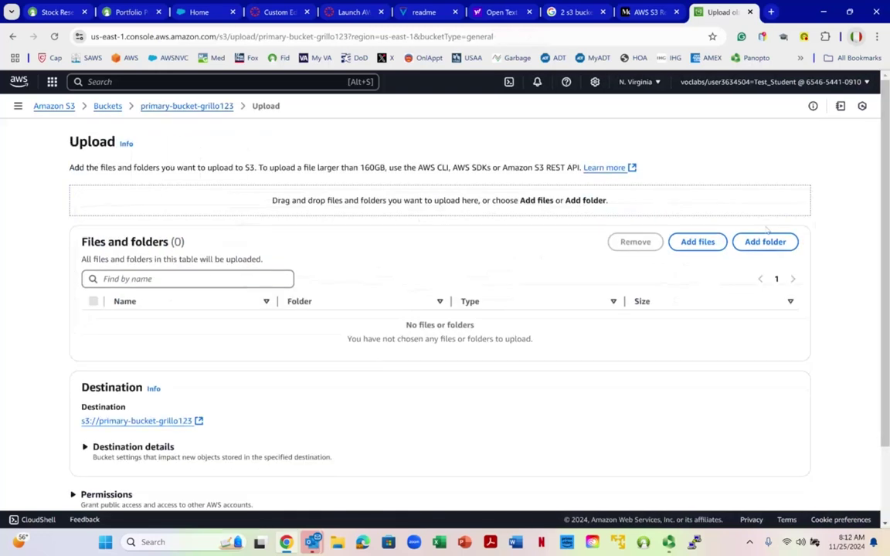
click(697, 242)
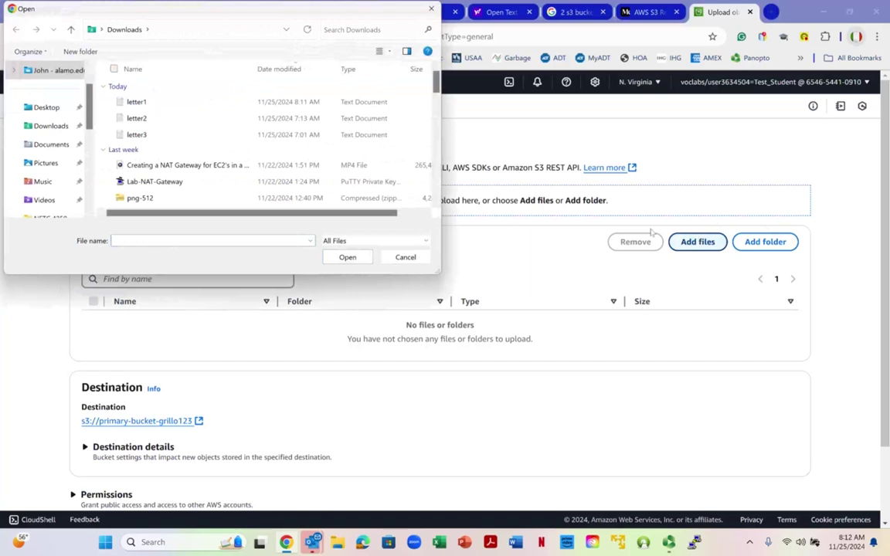
click(137, 101)
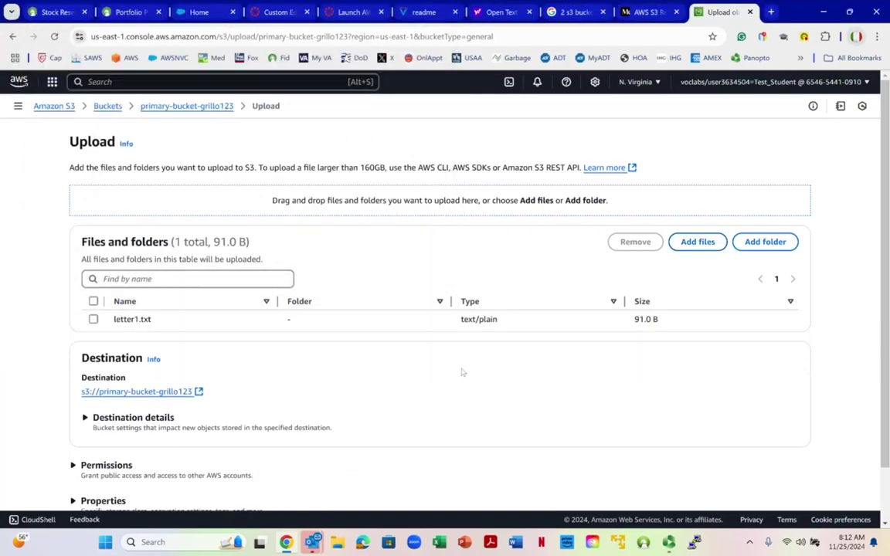
scroll(487, 389, down, 2)
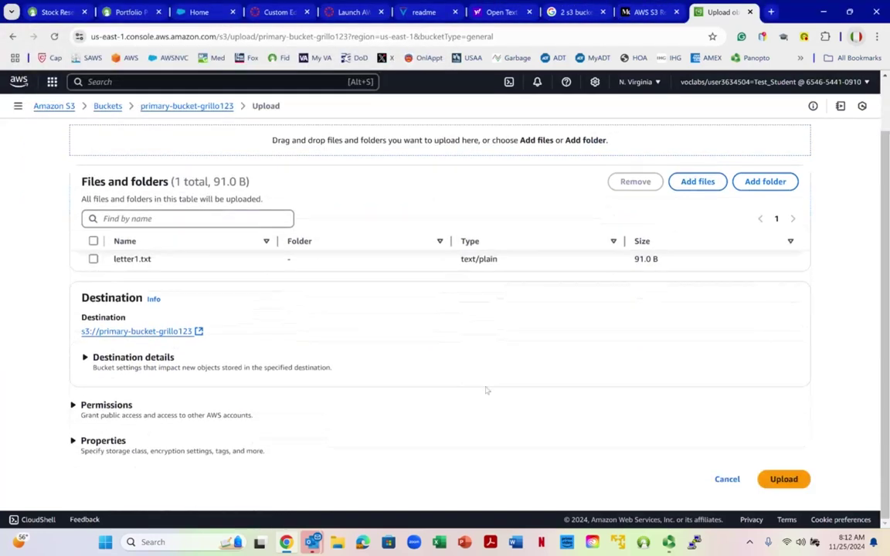
click(783, 480)
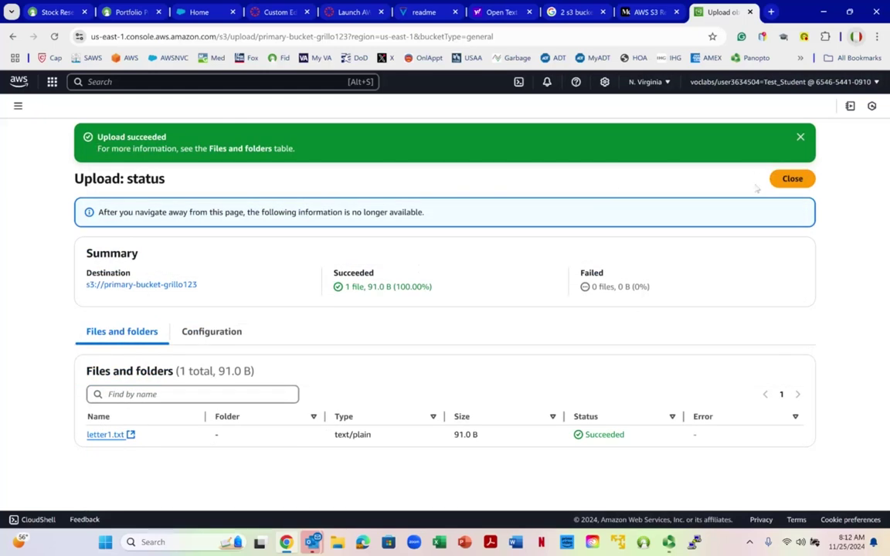
click(789, 179)
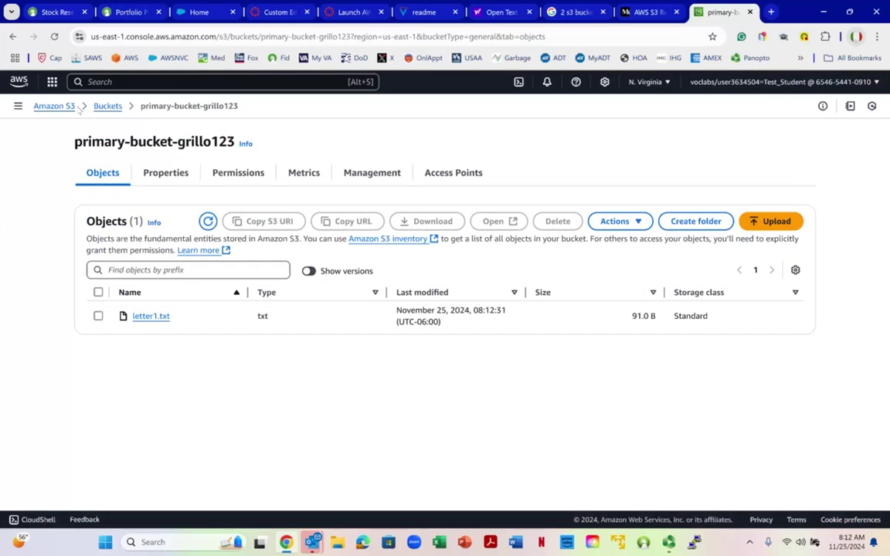
Step: Show the object versions in the primary bucket, and open the Oregon backup bucket to check its replicated objects
click(309, 271)
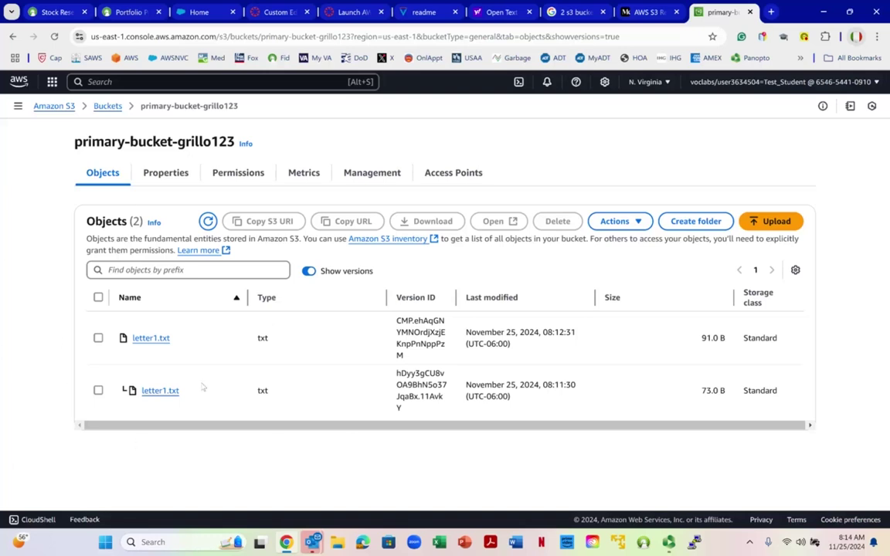
click(113, 109)
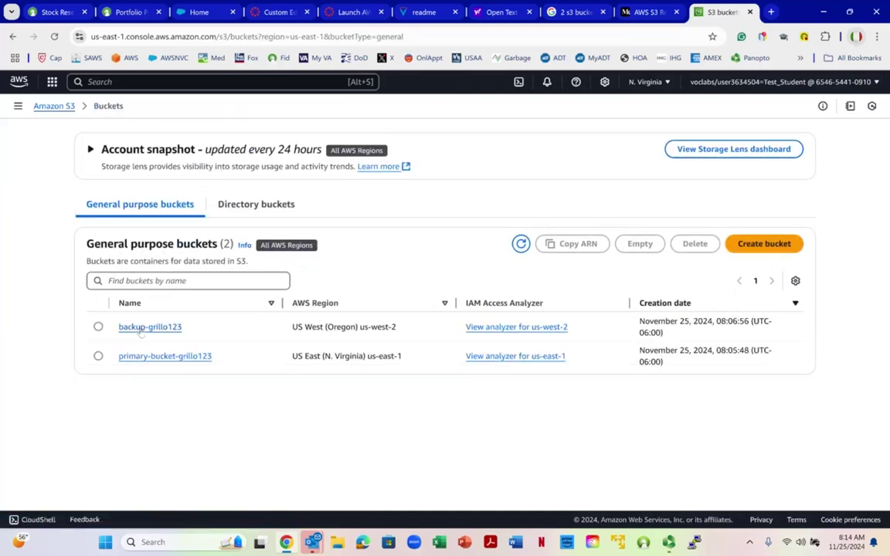
drag(325, 326, 369, 327)
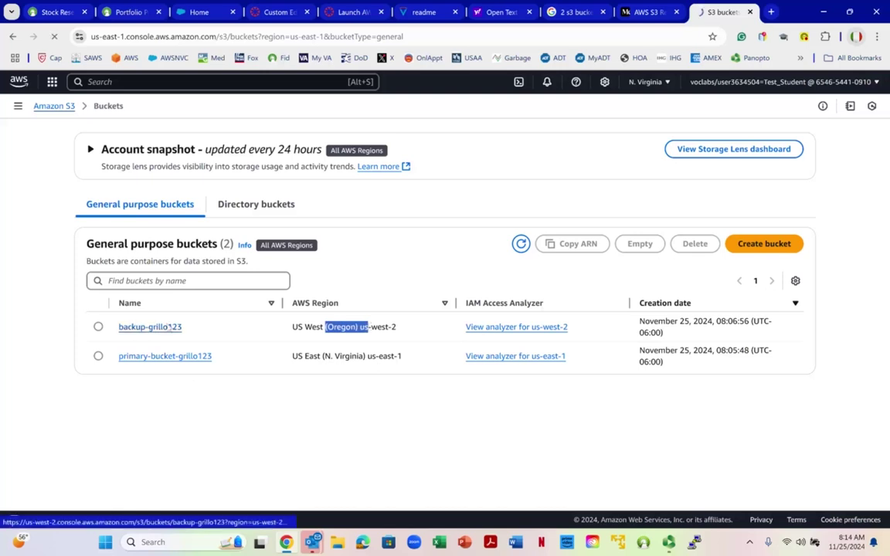
click(164, 327)
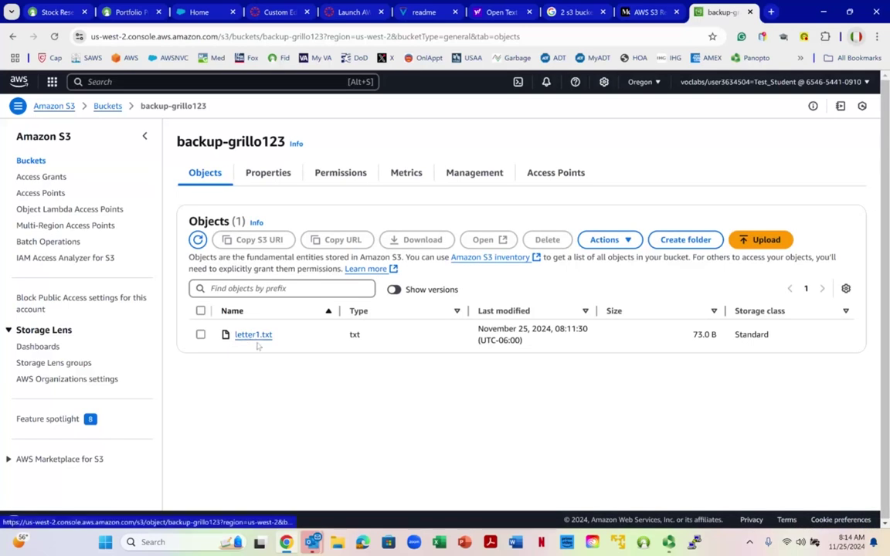
Step: Show the object versions in the backup bucket and review the bucket's versioning settings in its properties
click(394, 289)
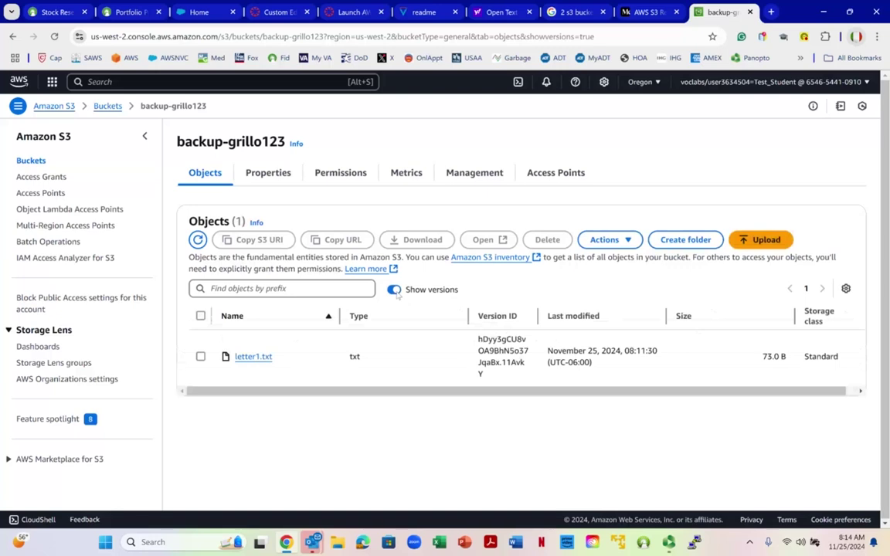
right_click(397, 295)
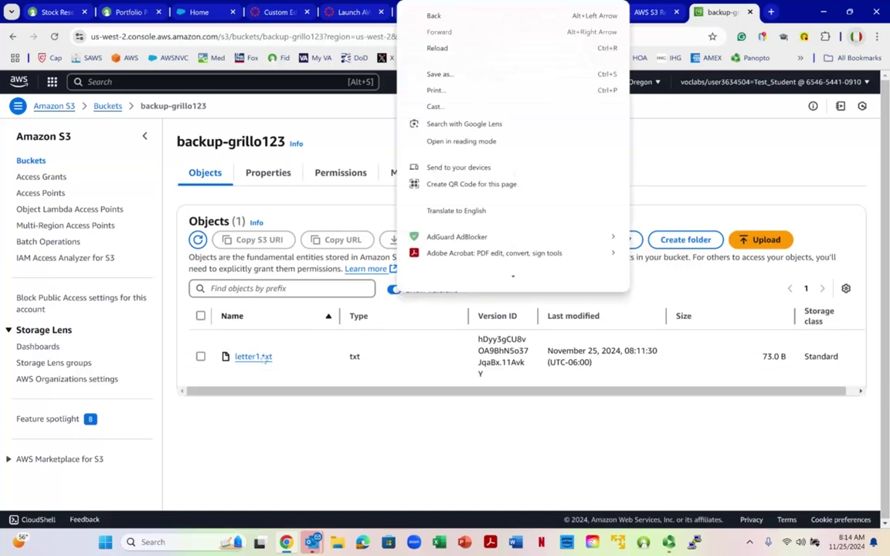
click(348, 287)
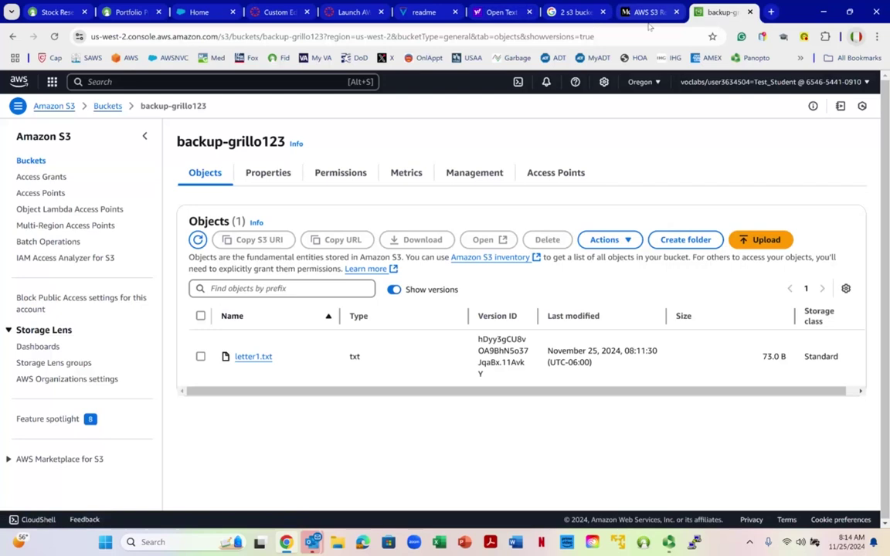
click(264, 172)
scroll(287, 209, down, 1)
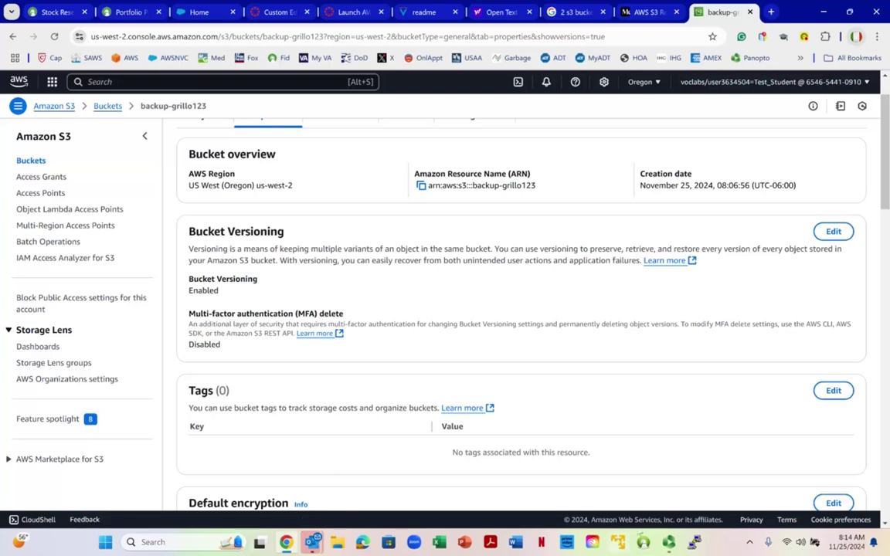
mouse_move(313, 541)
Step: Upload letter2.txt from the Downloads folder to the primary bucket, close the upload status page and show the object versions
click(33, 160)
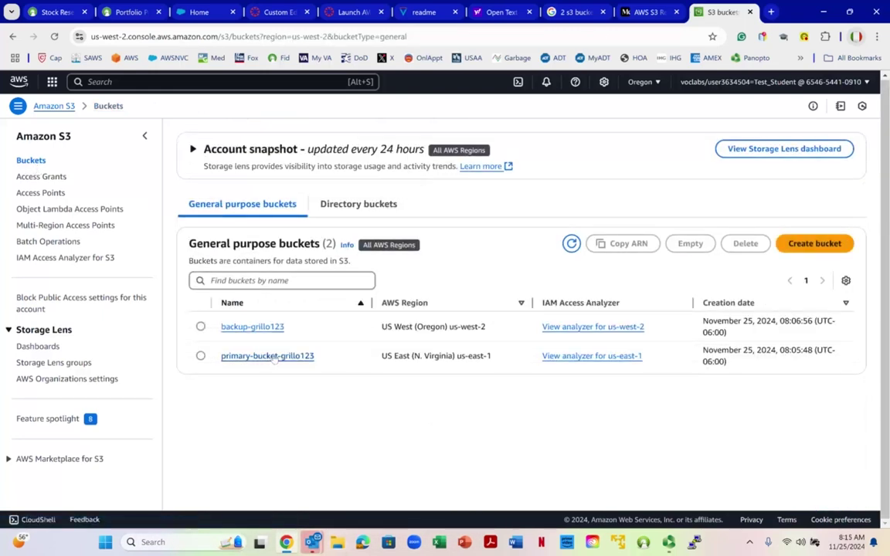
click(267, 356)
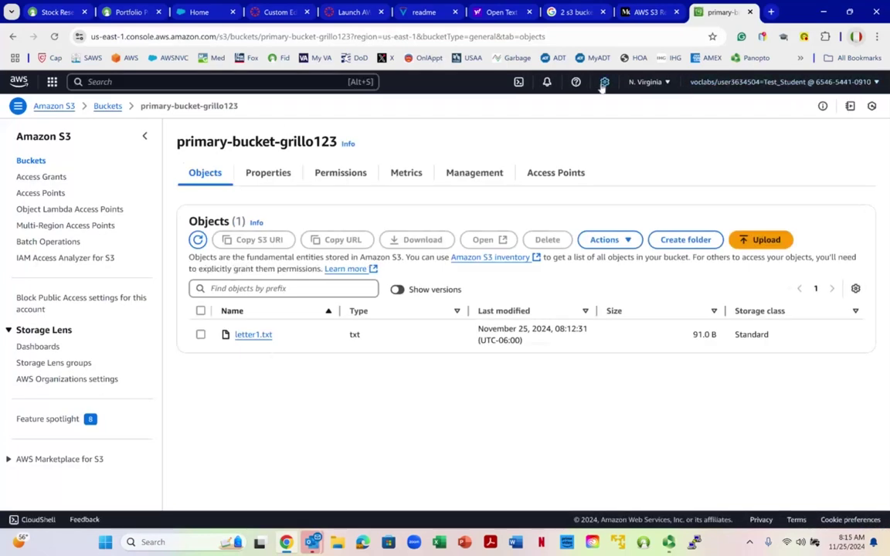
click(753, 246)
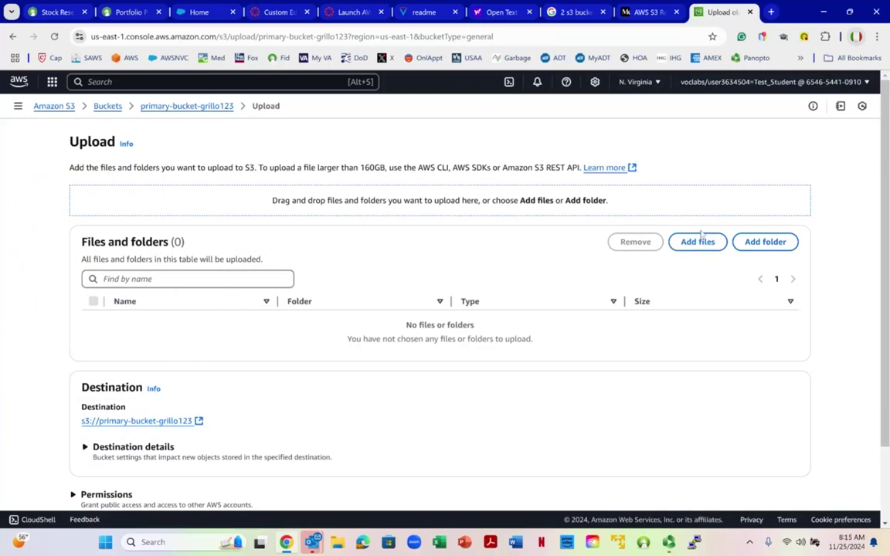
click(697, 242)
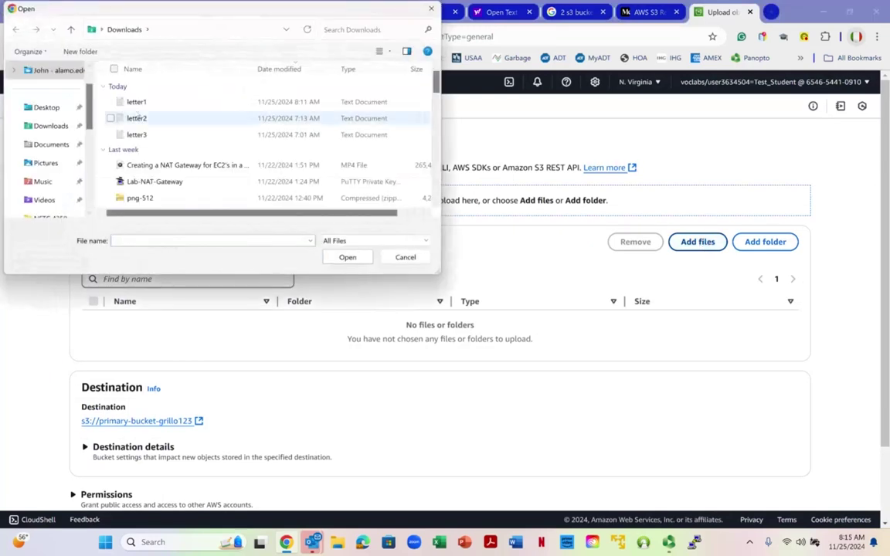
double_click(132, 116)
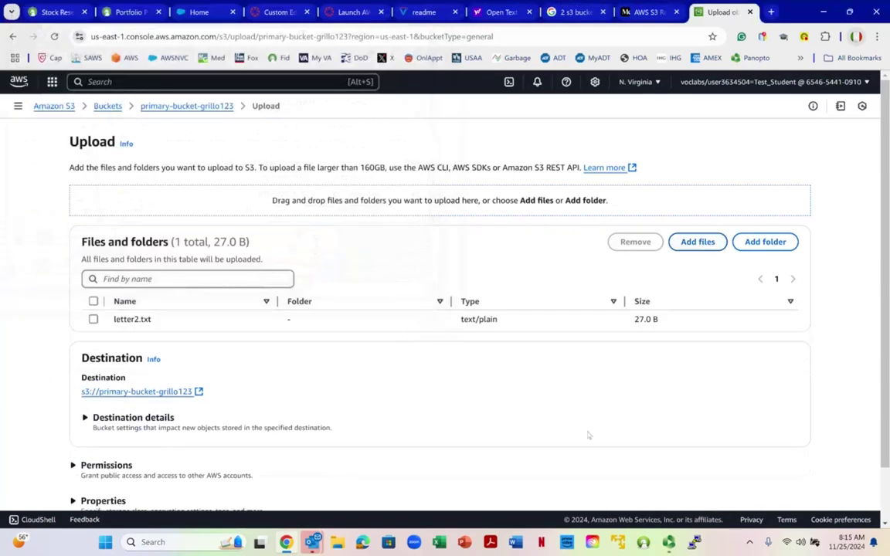
scroll(559, 437, down, 2)
click(784, 480)
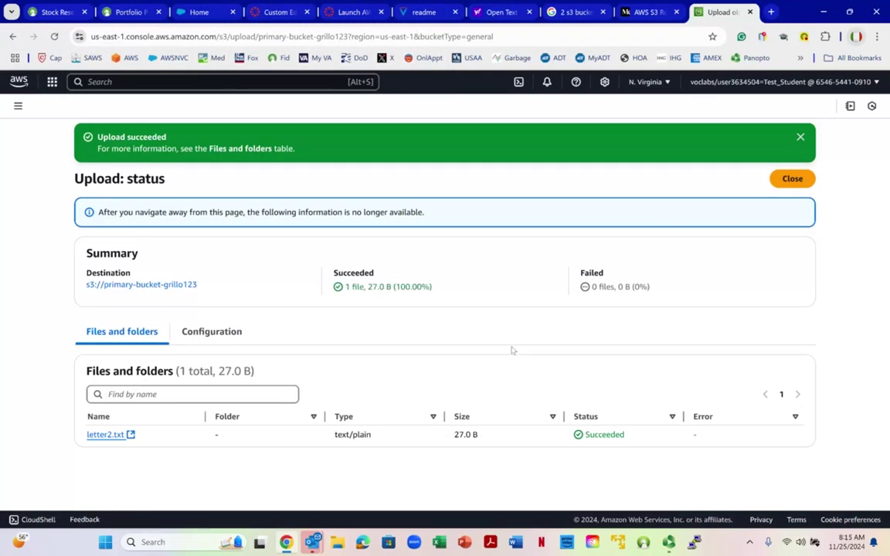
click(808, 182)
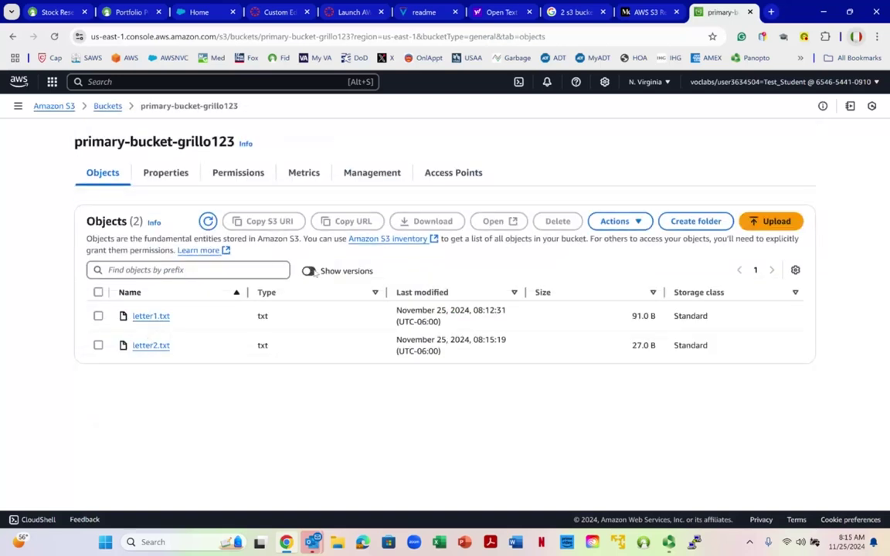
click(309, 271)
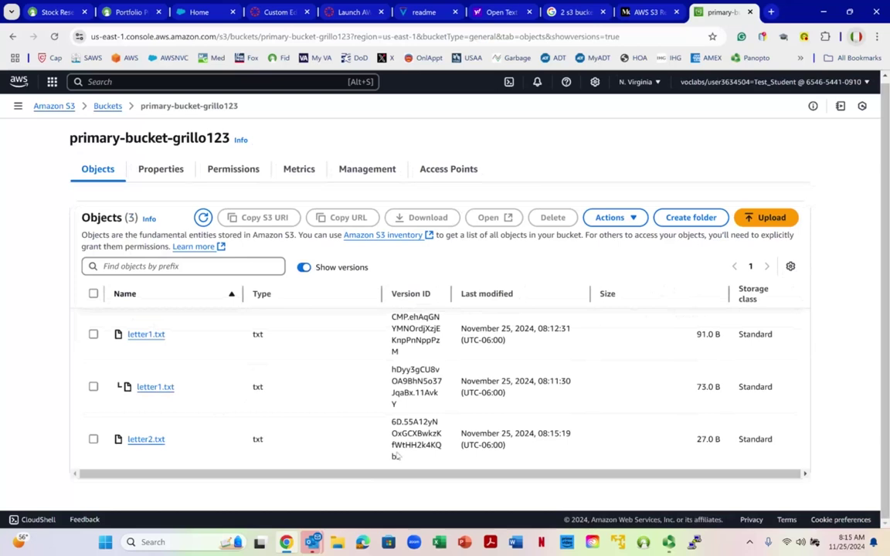
Step: Open letter2 from File Explorer, append ". this is an updated version." to its text, save it and close Notepad
click(339, 543)
click(339, 543)
click(339, 544)
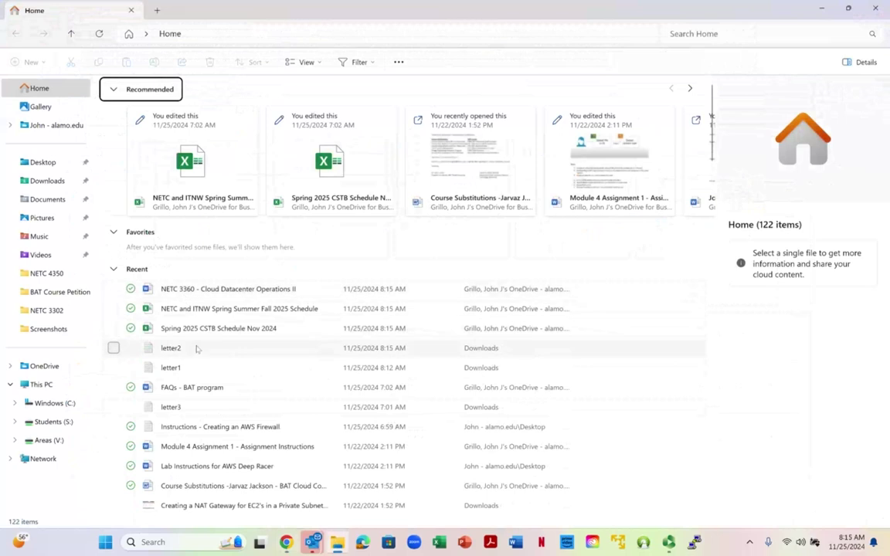
click(197, 349)
double_click(197, 349)
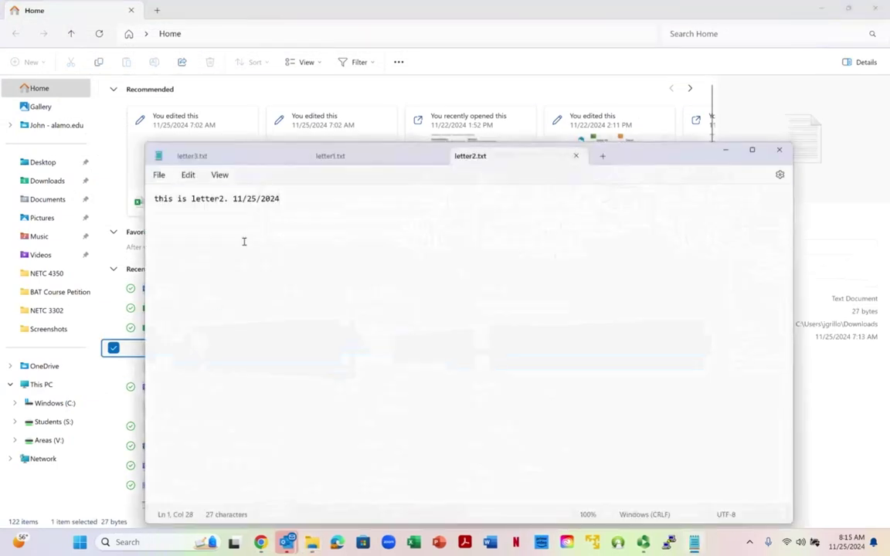
text(. this is an)
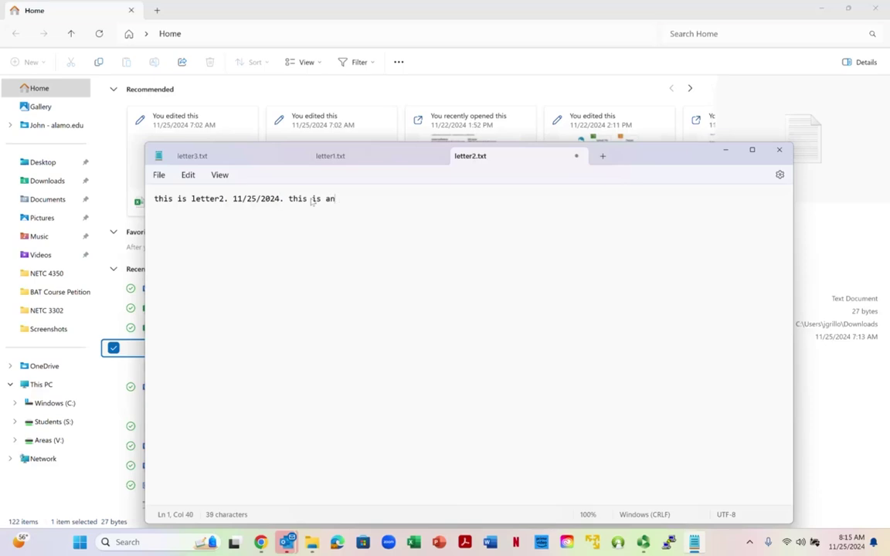
text( updated version.)
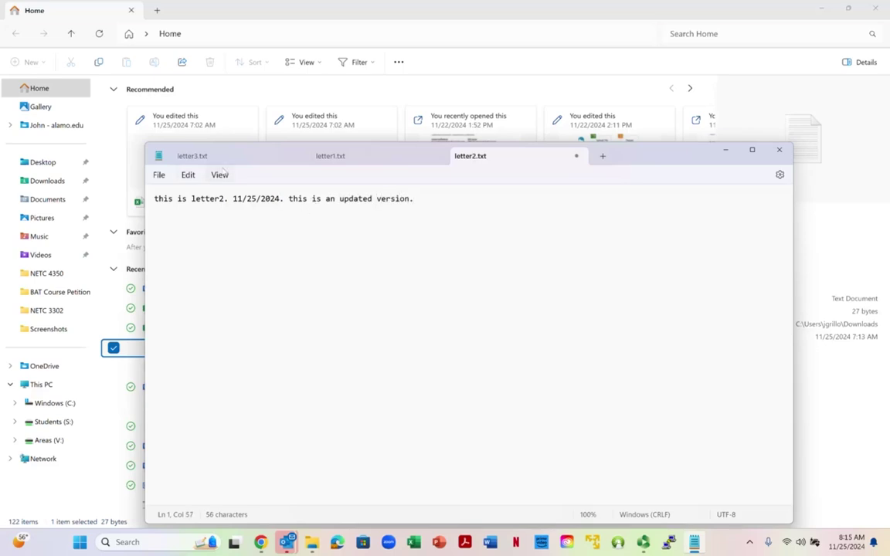
click(159, 175)
click(193, 253)
click(779, 149)
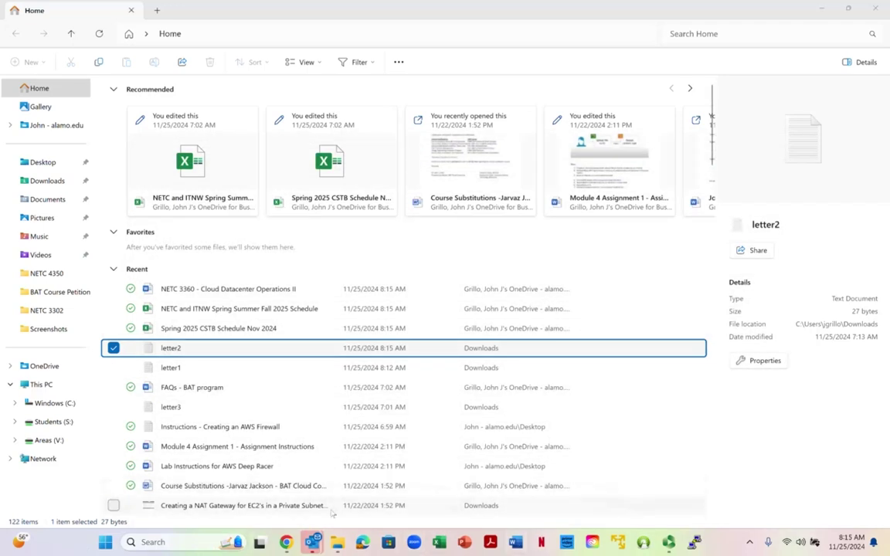
Step: Switch back to Chrome, upload the edited letter2.txt to the primary bucket as a new version and close the upload status page
mouse_move(286, 542)
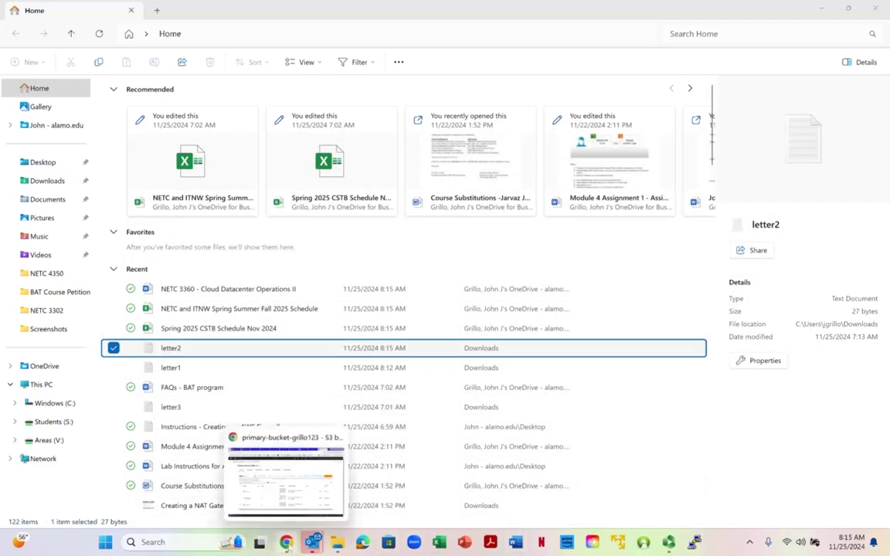
click(258, 487)
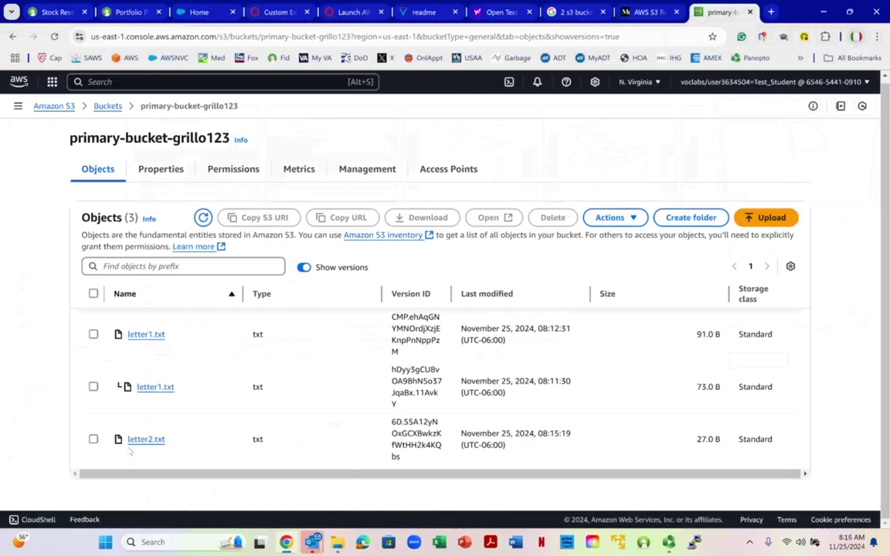
click(795, 218)
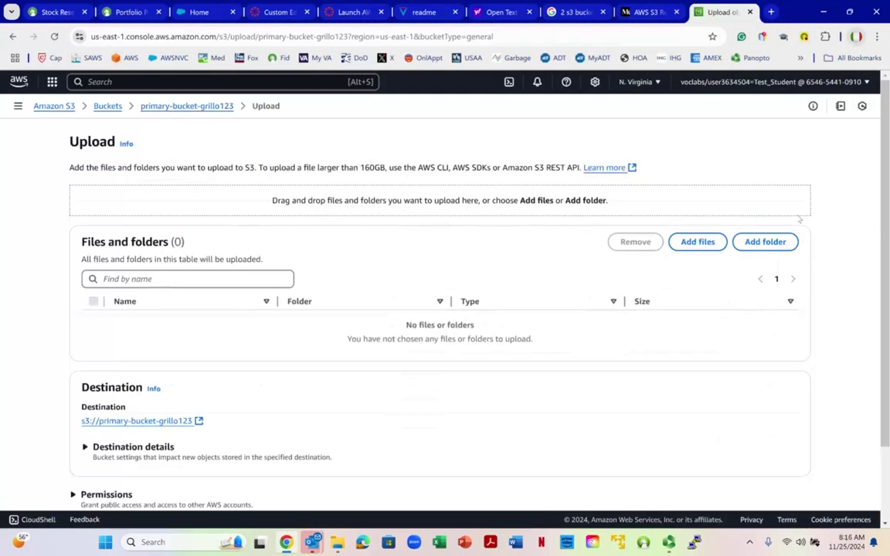
click(689, 242)
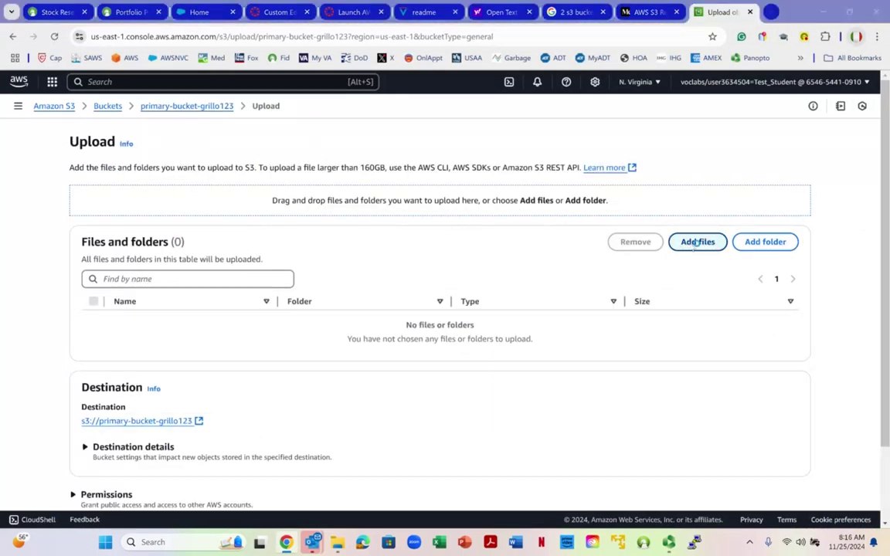
double_click(216, 102)
scroll(680, 404, down, 2)
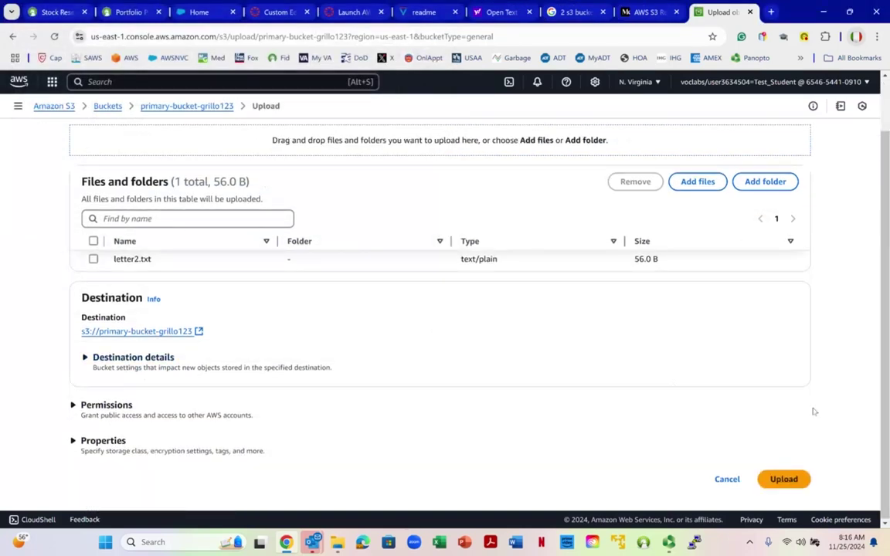
click(793, 479)
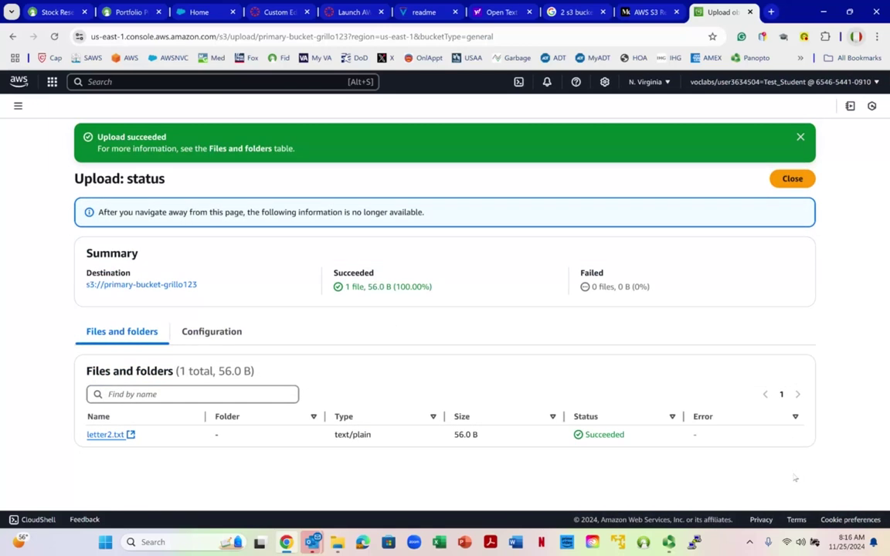
click(789, 179)
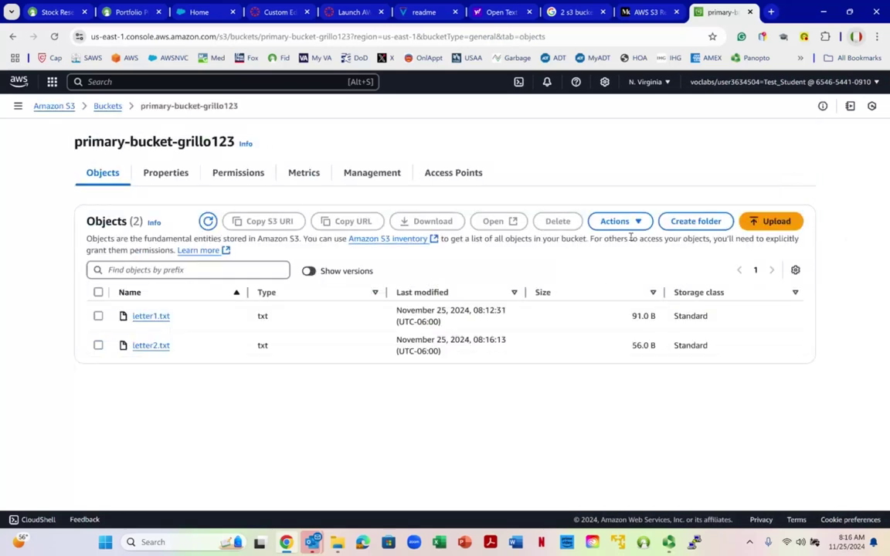
Step: Show the object versions in the primary bucket and look through the letter1.txt and letter2.txt entries
click(309, 271)
scroll(347, 309, down, 1)
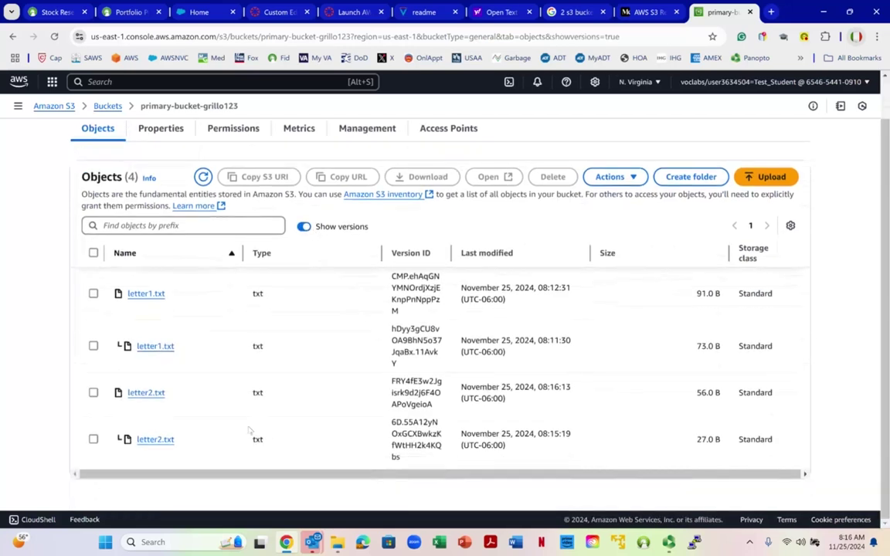
scroll(312, 369, up, 1)
scroll(329, 386, down, 1)
scroll(378, 361, up, 1)
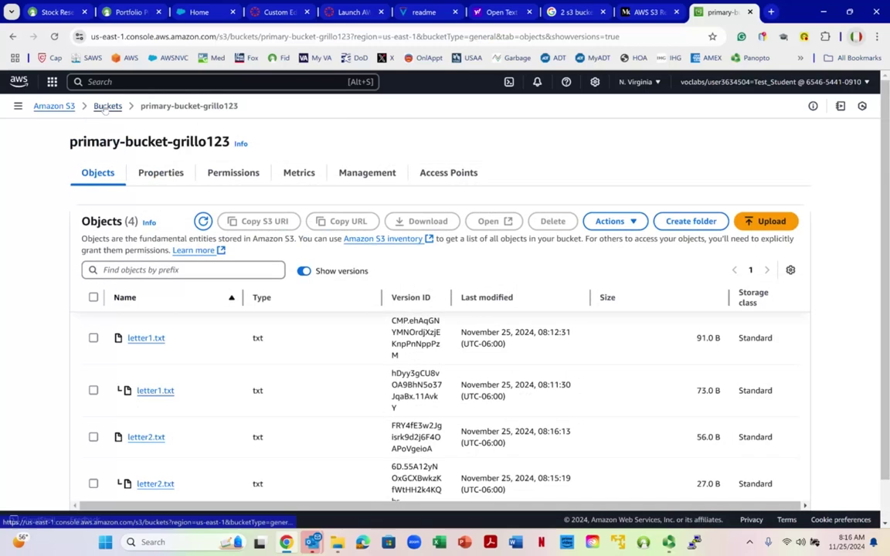
Step: Open the Oregon backup bucket and show its object versions to check which letter files have been replicated
click(106, 106)
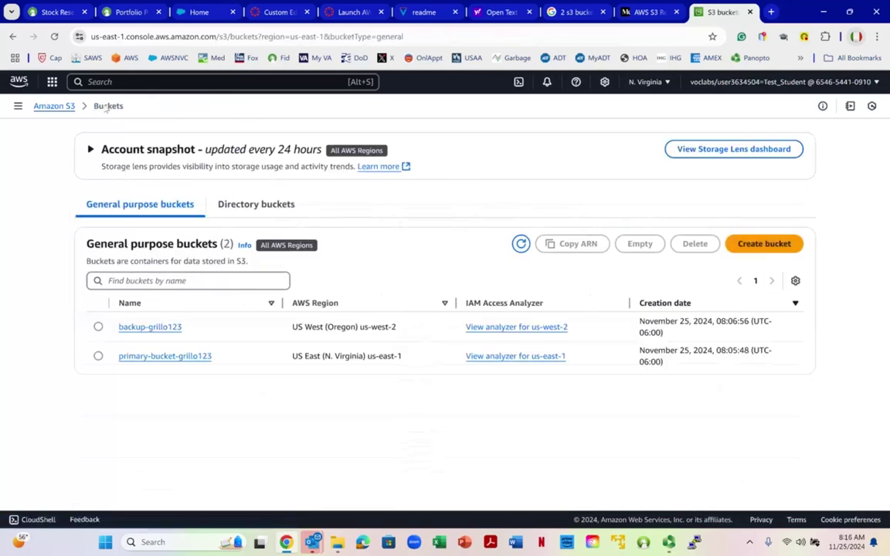
click(177, 328)
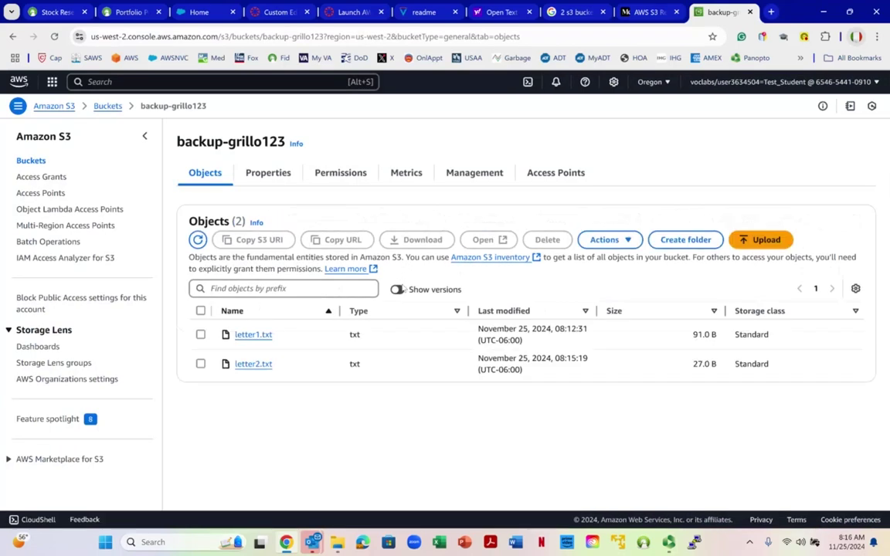
click(398, 290)
scroll(397, 334, down, 1)
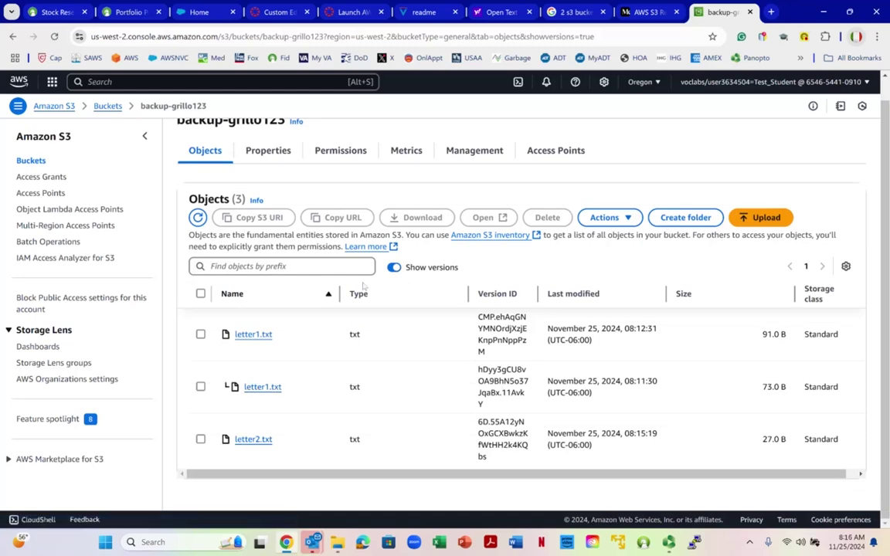
right_click(632, 264)
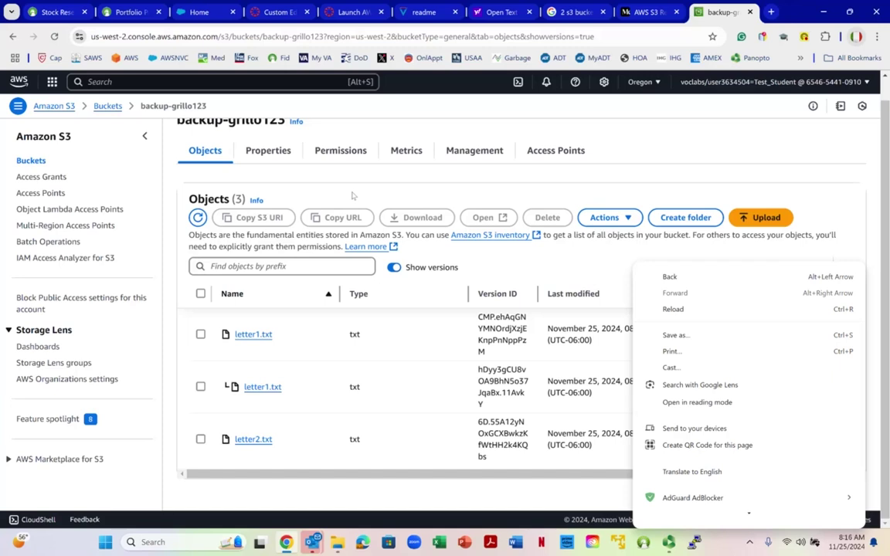
click(103, 109)
Step: Open the primary bucket in N. Virginia, upload letter3.txt from Downloads and close the upload status page
click(105, 106)
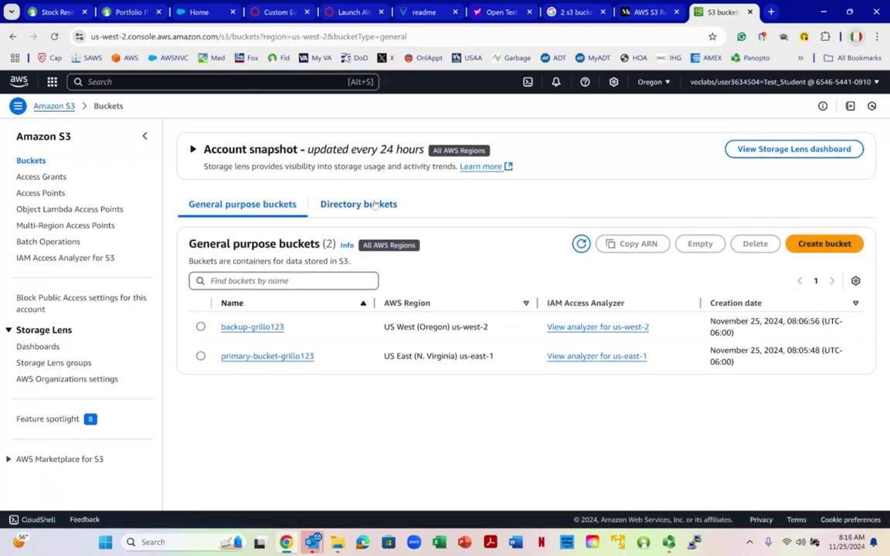
click(286, 357)
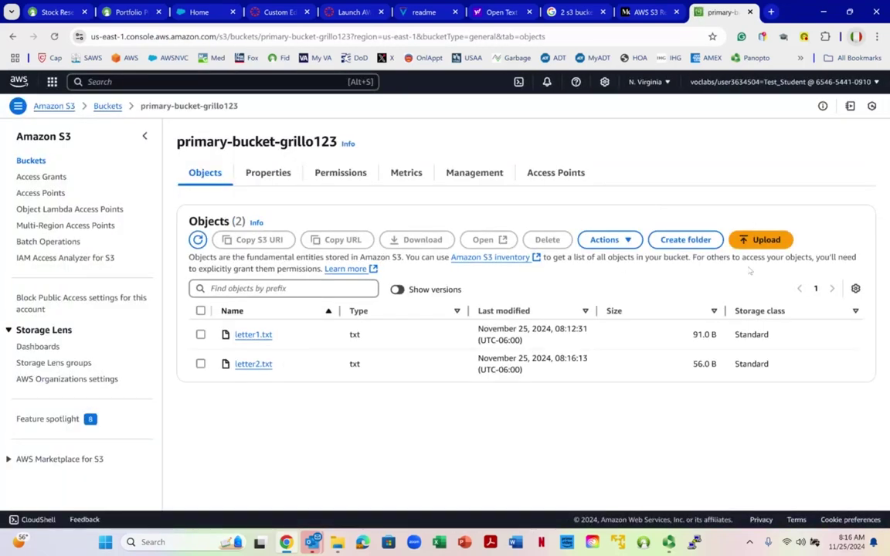
click(763, 241)
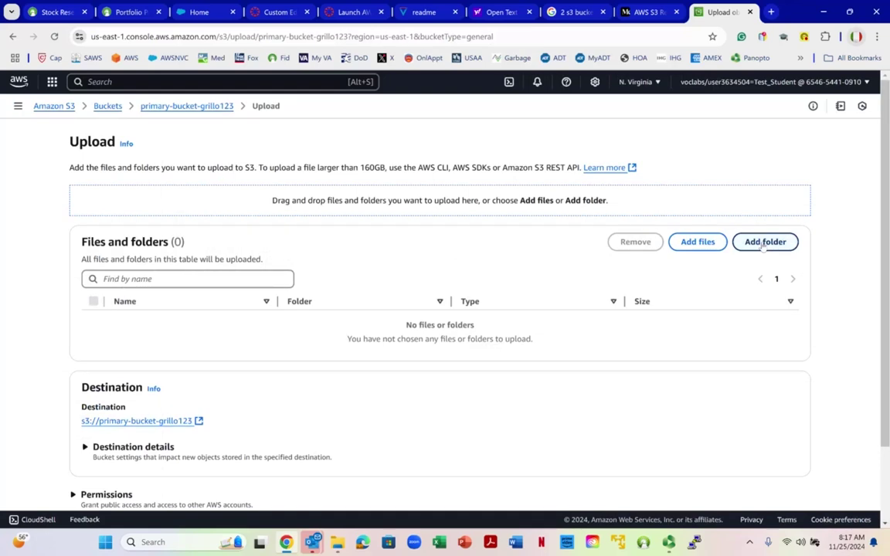
click(697, 242)
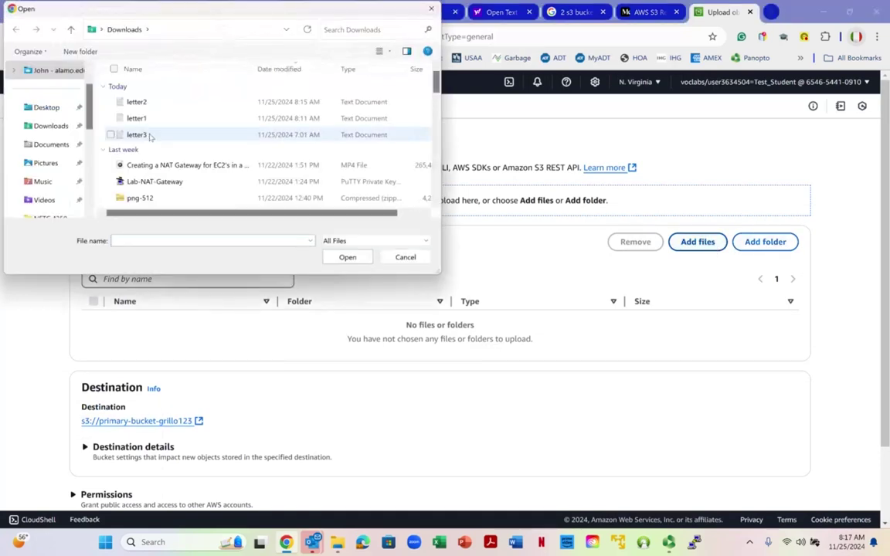
double_click(158, 134)
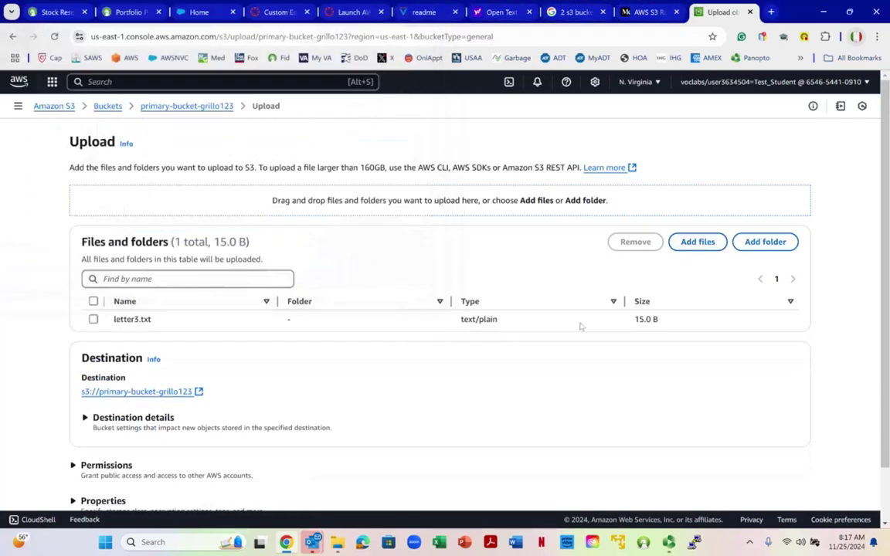
scroll(597, 323, down, 3)
click(784, 479)
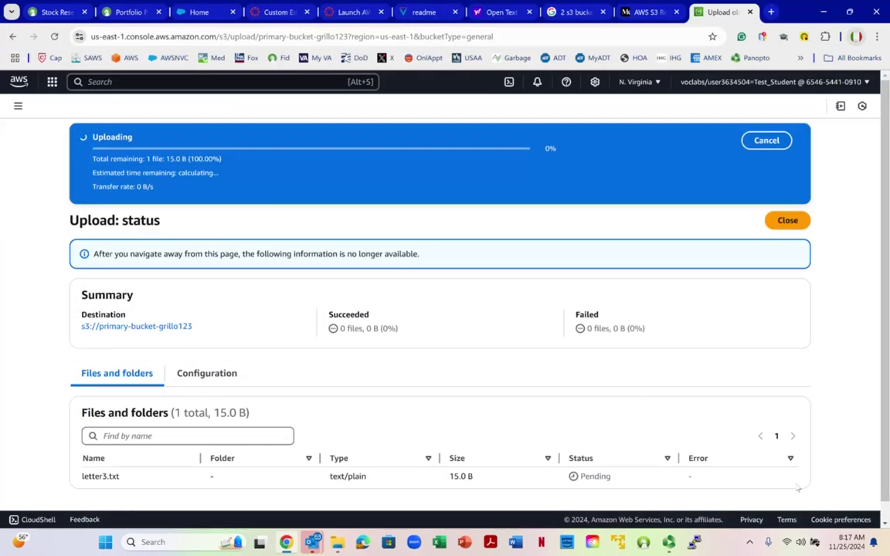
click(788, 181)
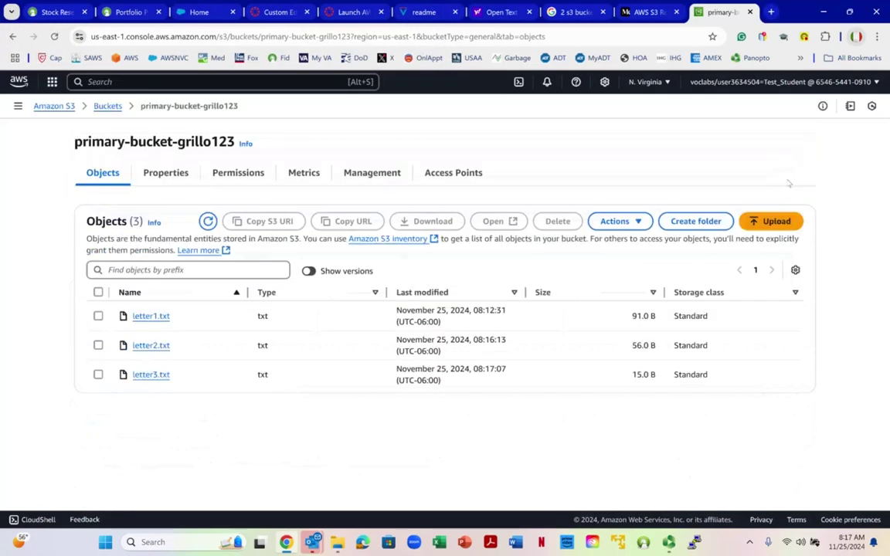
Step: Show the object versions in the primary bucket and look through the list down to letter3.txt
click(308, 271)
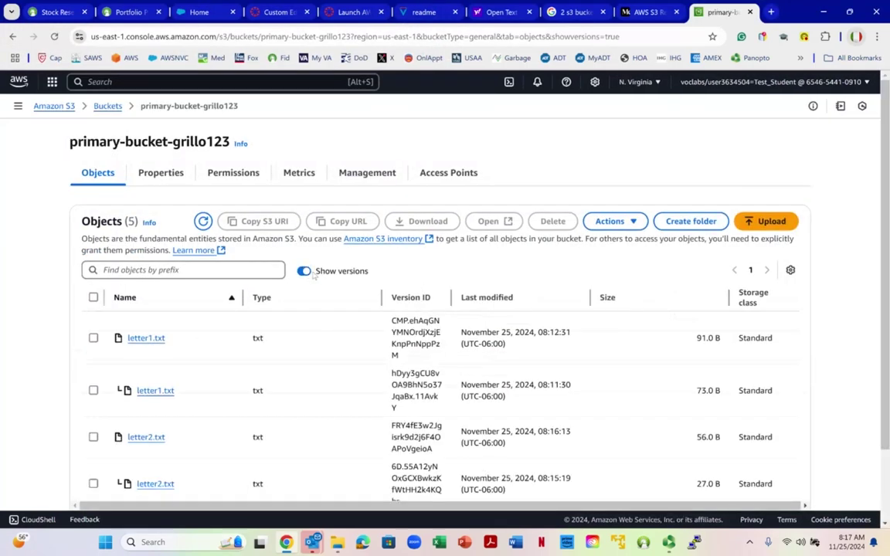
scroll(276, 387, down, 1)
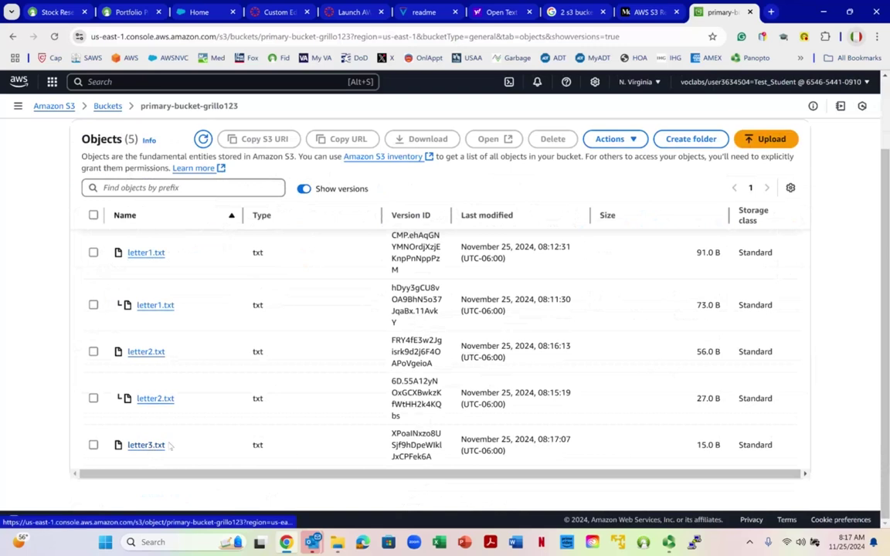
scroll(227, 390, up, 1)
Step: Open the Oregon backup bucket and show its object versions to check which letter files have been replicated
click(108, 108)
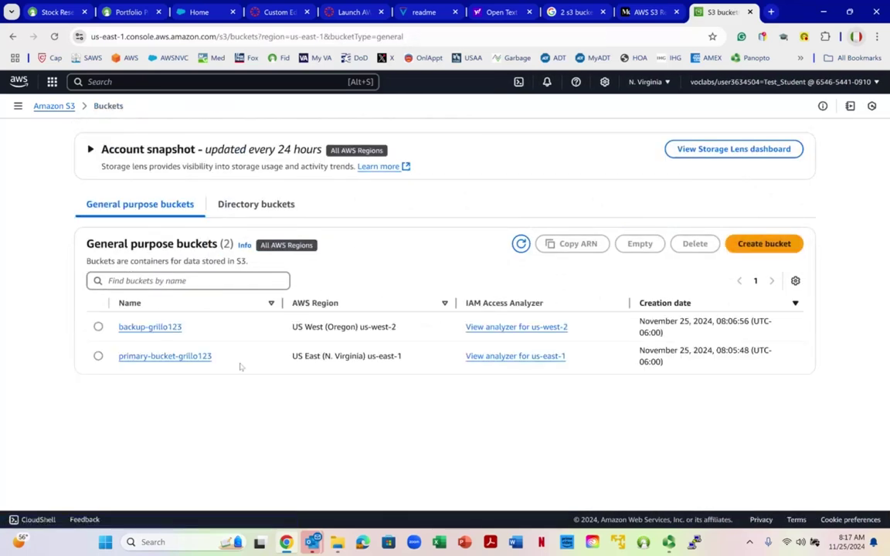
click(142, 327)
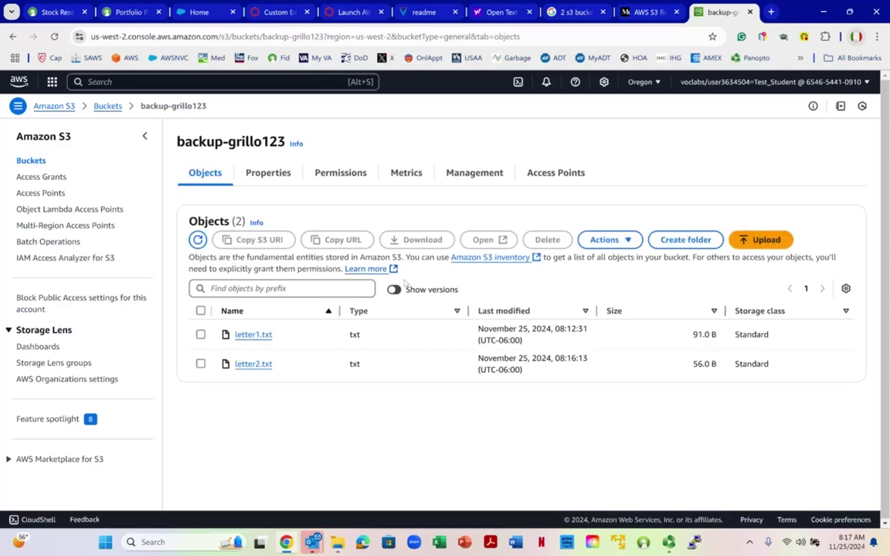
click(394, 289)
scroll(399, 296, down, 2)
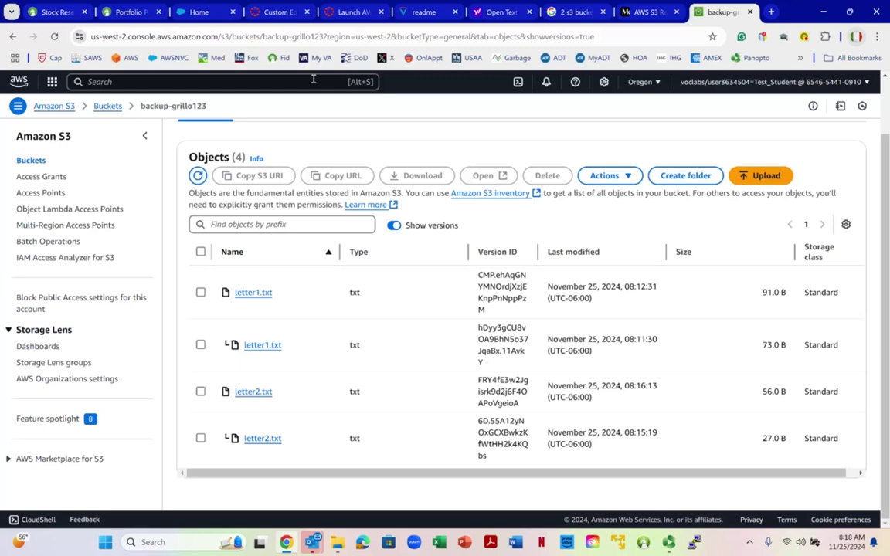
Step: Search the AWS console for datasync, open the DataSync service page and dismiss its error banners
click(312, 78)
text(d)
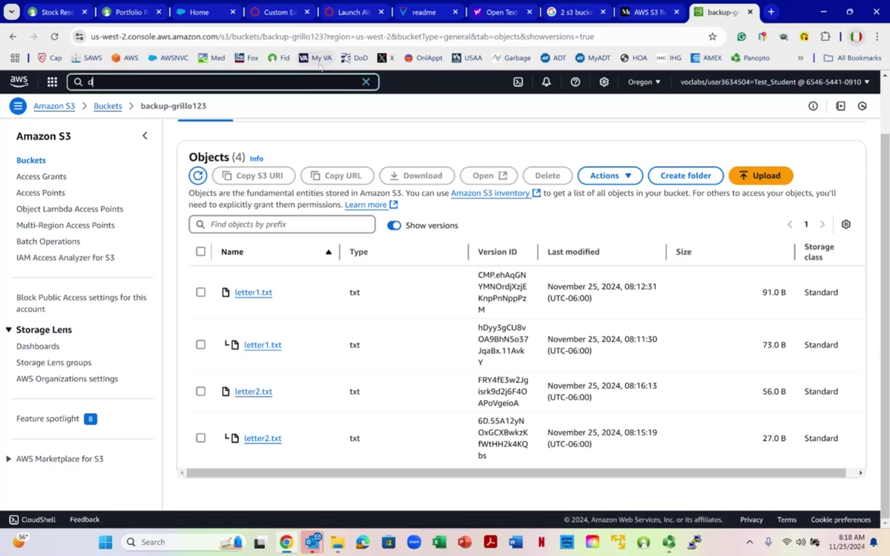
text(atasync)
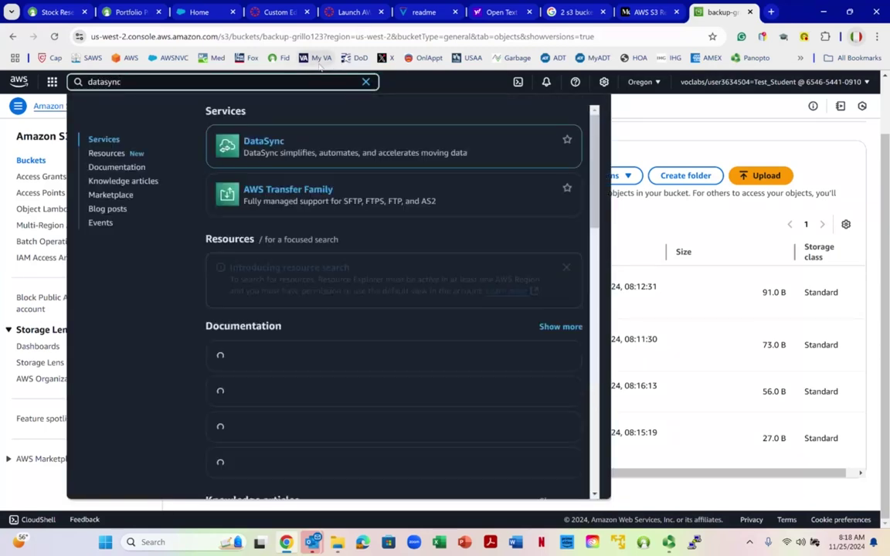
click(260, 143)
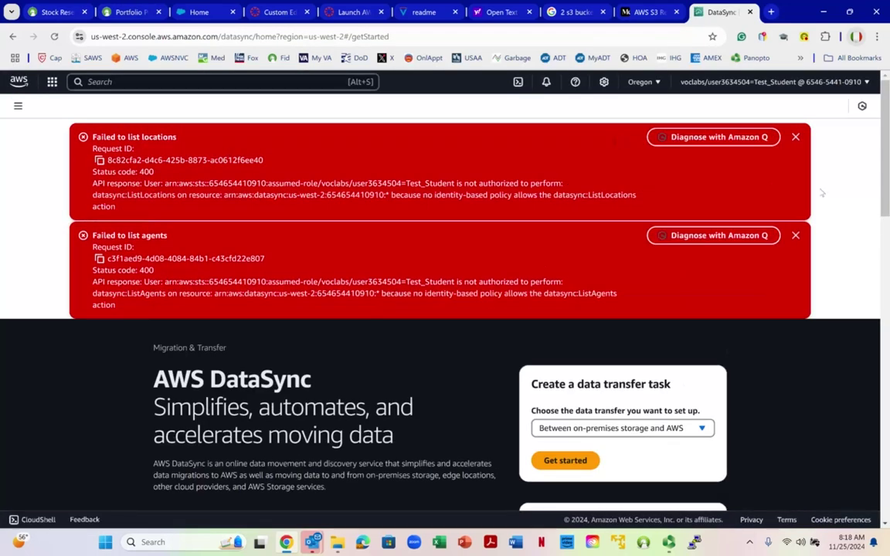
click(795, 136)
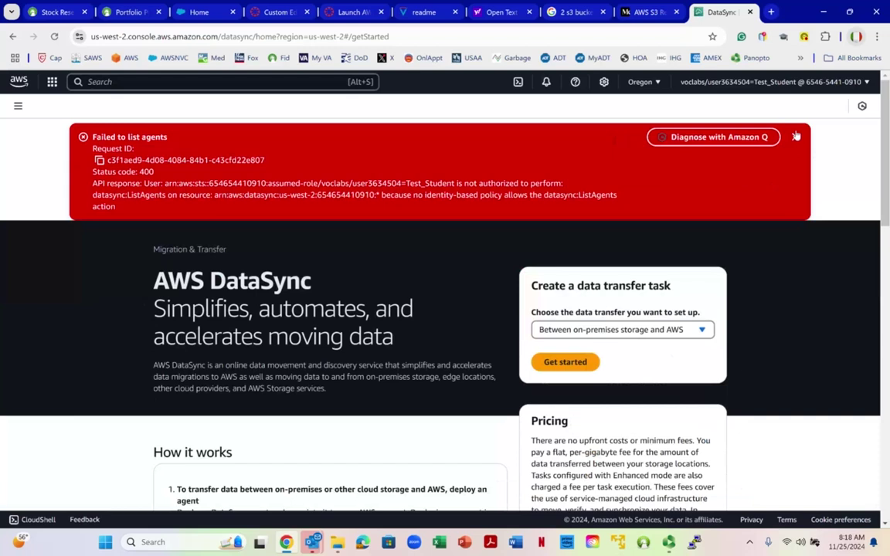
click(795, 137)
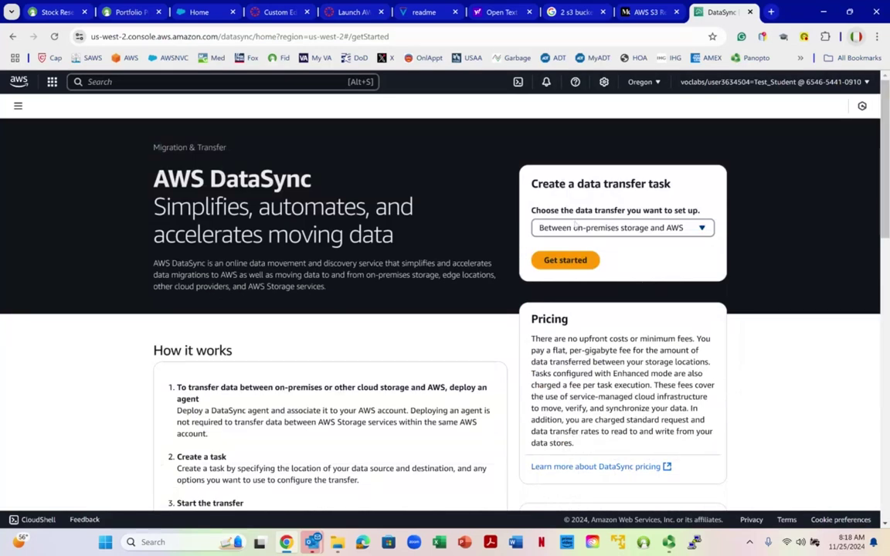
Step: Start creating a DataSync data transfer task between AWS Storage services
click(600, 229)
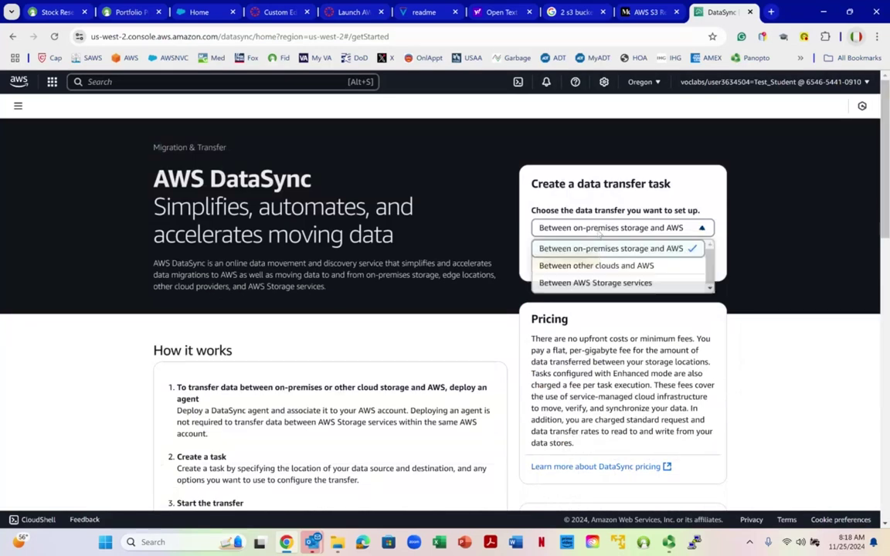
click(586, 283)
click(582, 260)
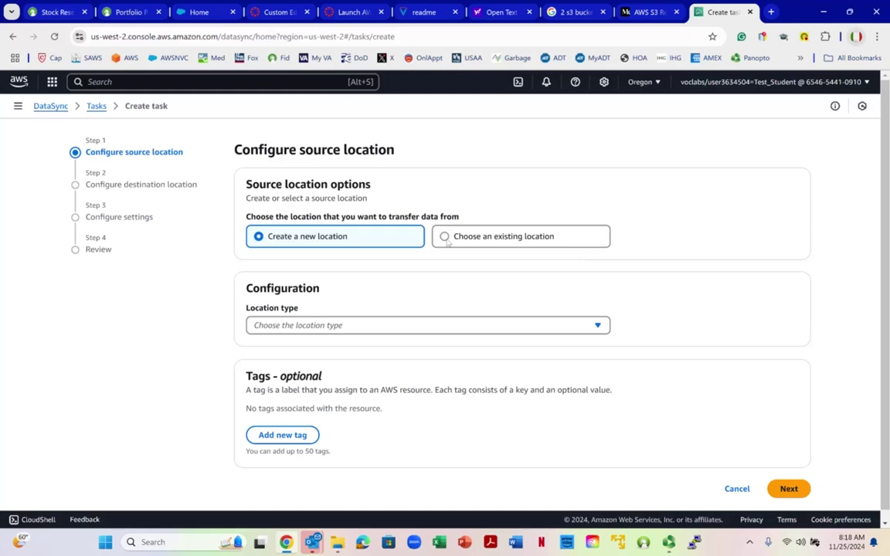
Step: Try to choose an existing source location for the transfer task in the US East (N. Virginia) region
click(441, 237)
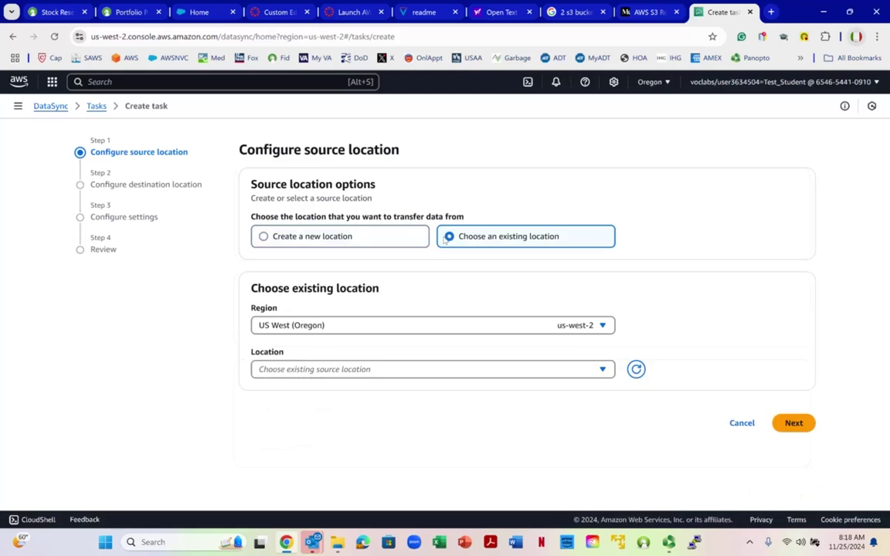
click(408, 325)
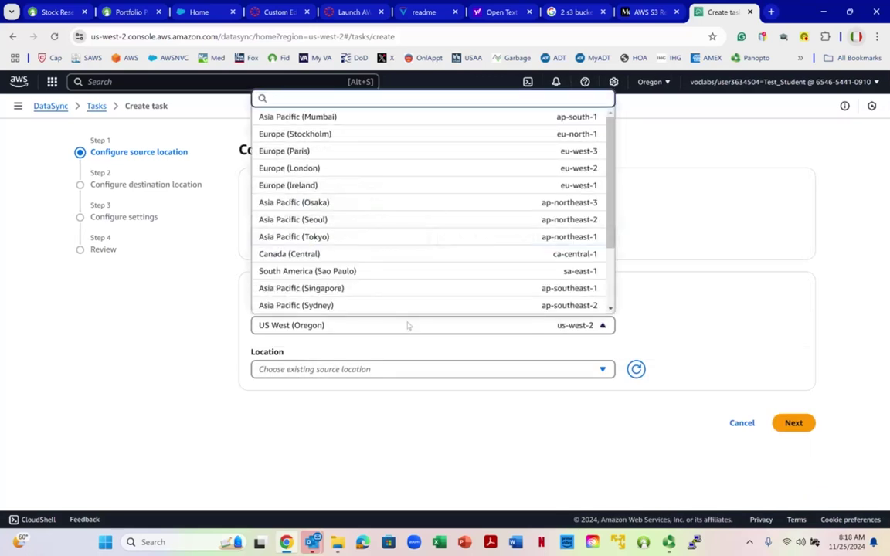
scroll(437, 222, down, 2)
click(439, 251)
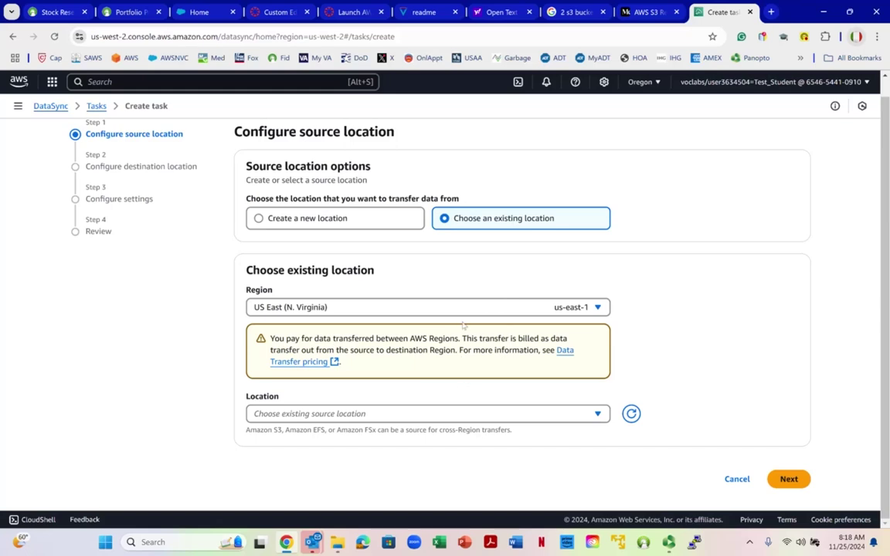
click(440, 415)
click(442, 416)
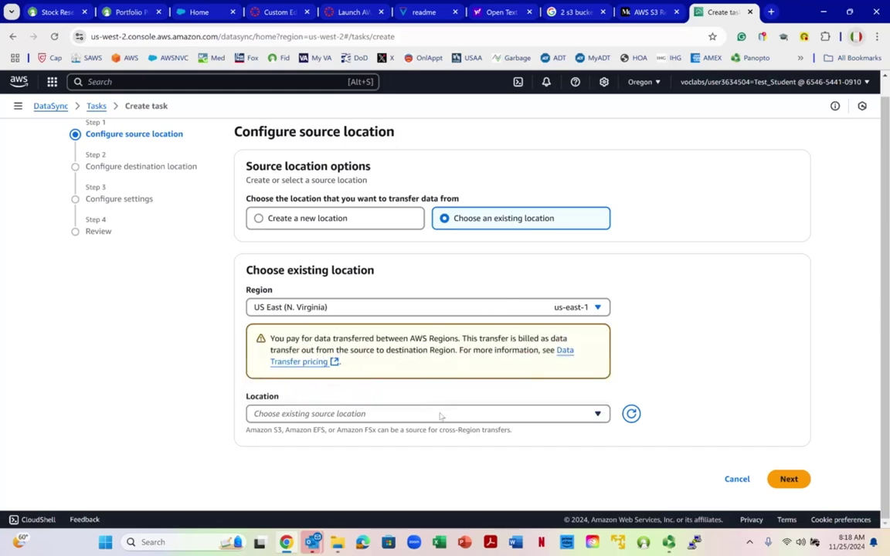
click(599, 415)
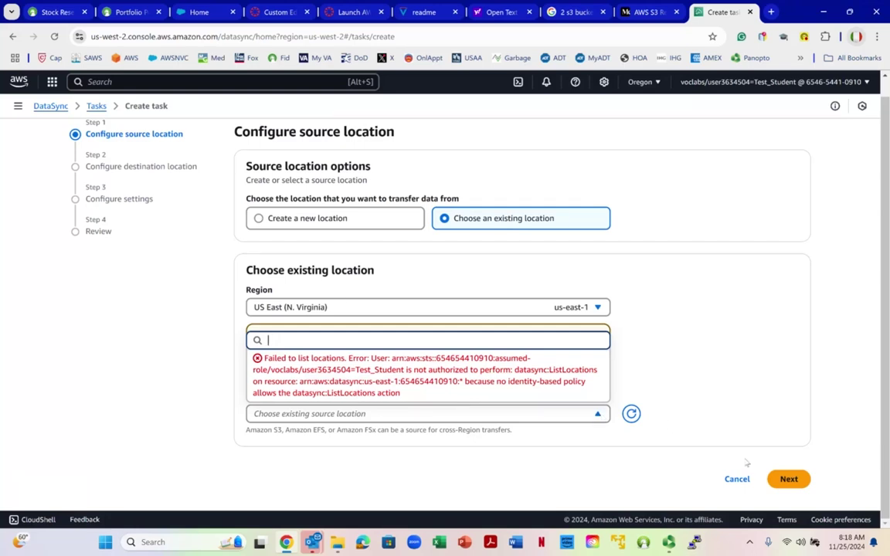
Step: Look over the task's remaining configuration stages, then leave task creation and return to the DataSync start page
click(723, 423)
right_click(723, 418)
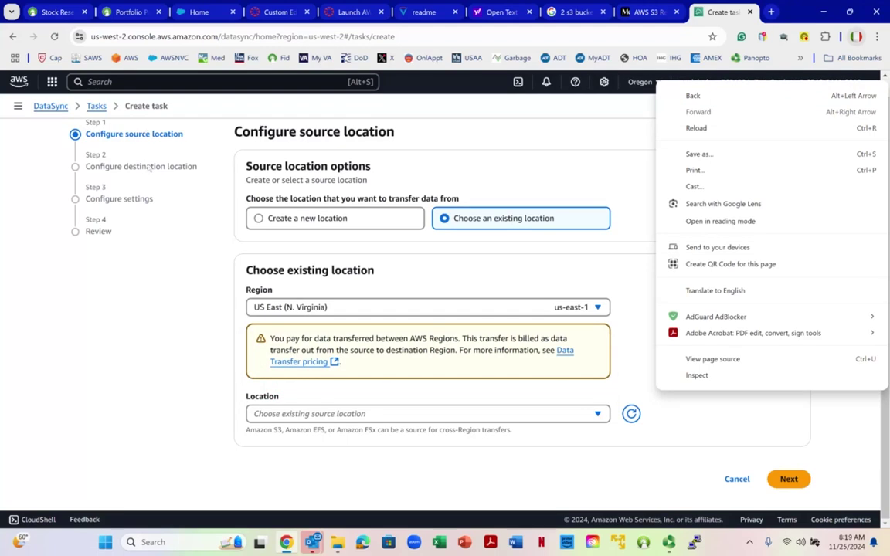
click(123, 201)
drag(124, 200, 145, 204)
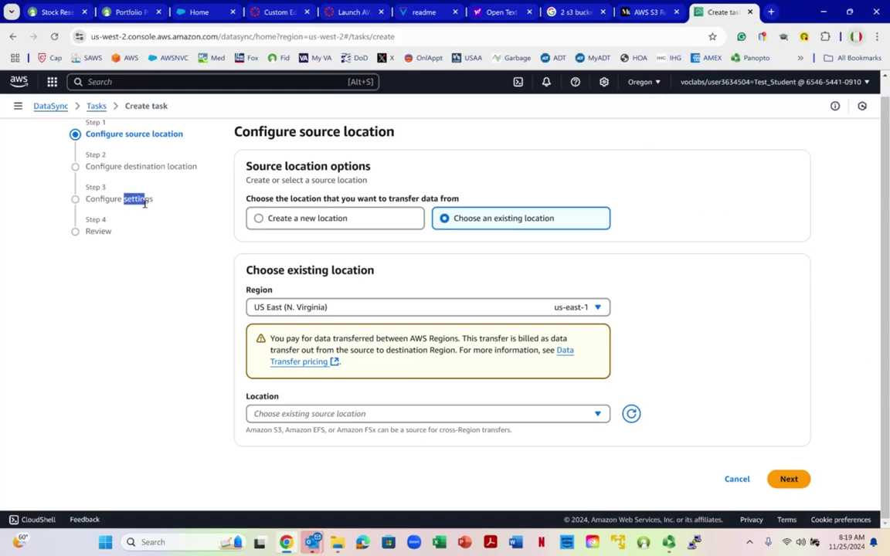
right_click(94, 232)
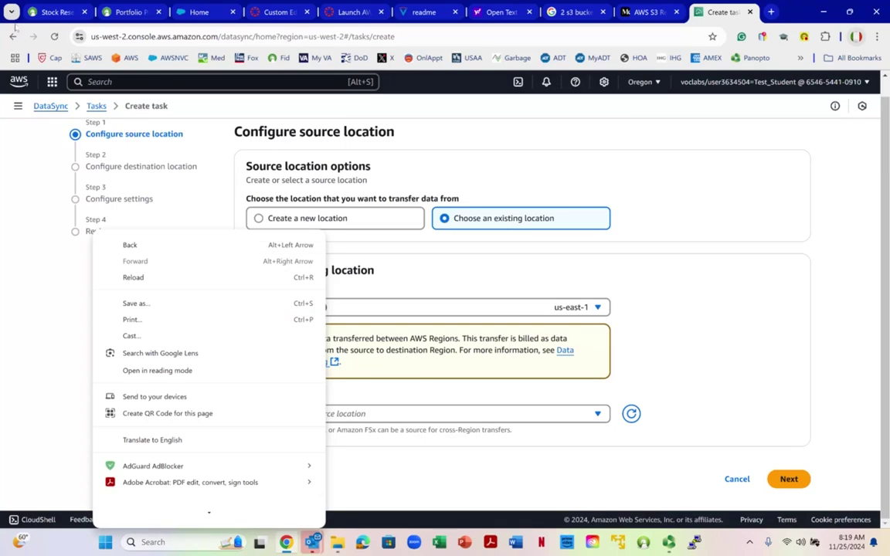
click(14, 36)
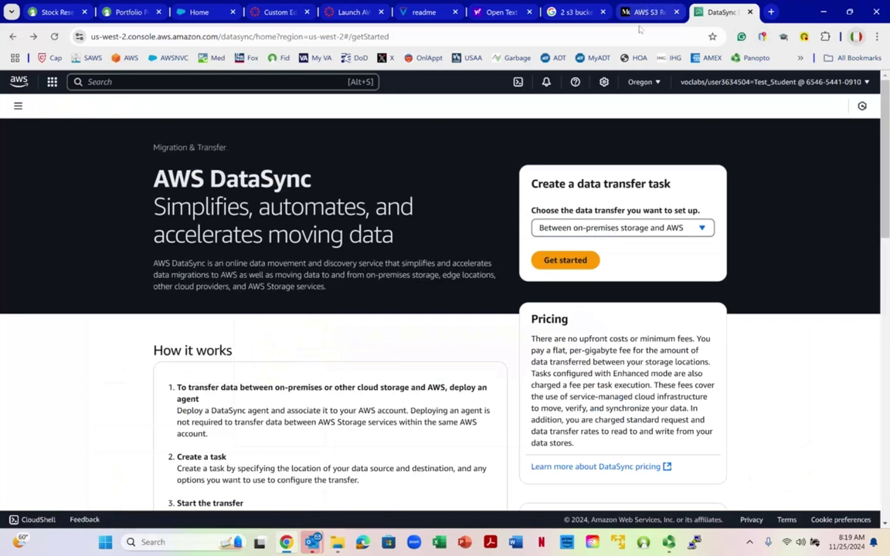
click(356, 12)
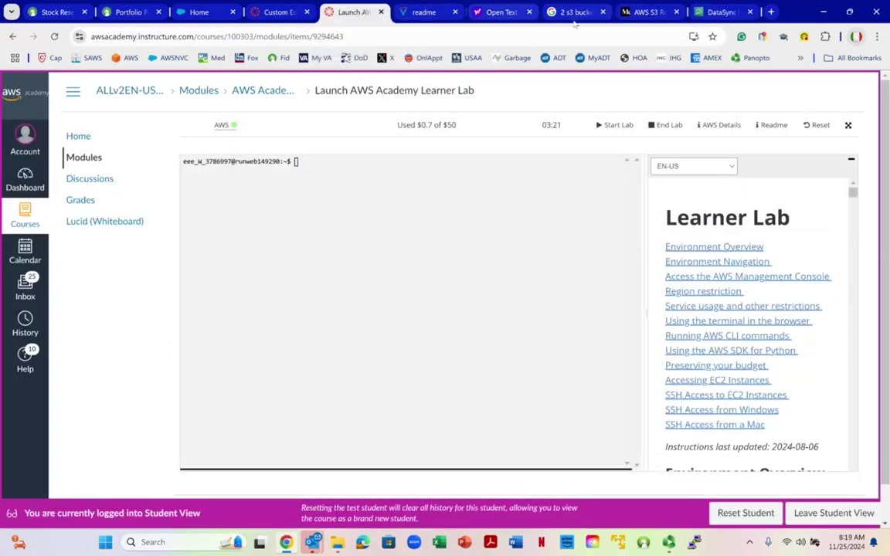
click(649, 13)
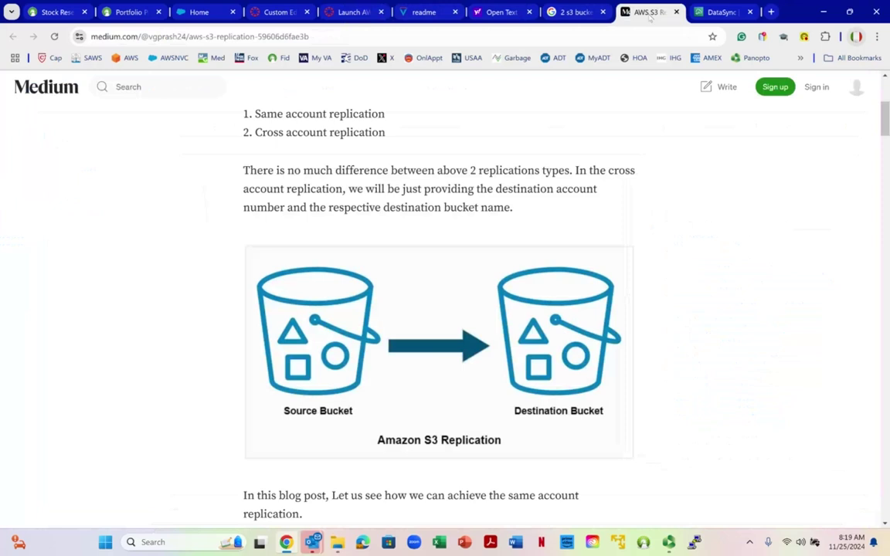
click(718, 13)
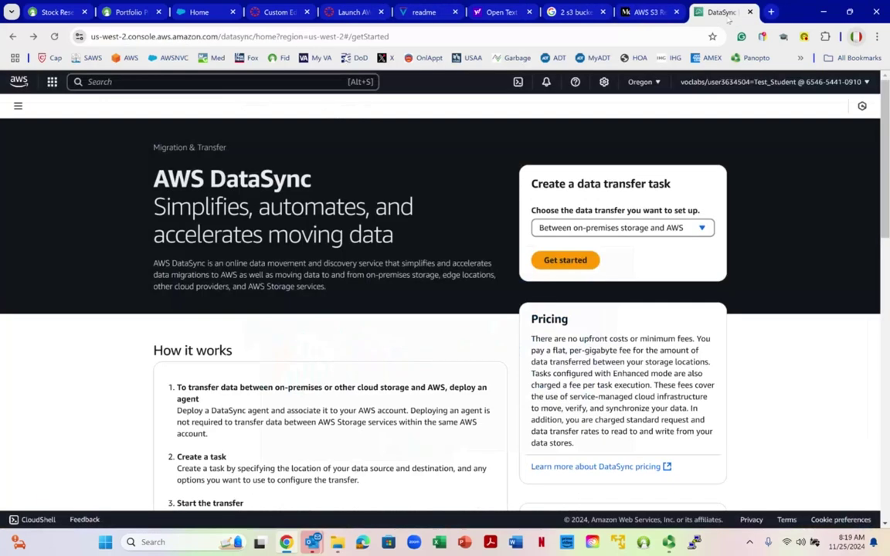
Step: Return to the AWS console home and open the S3 bucket list
click(18, 81)
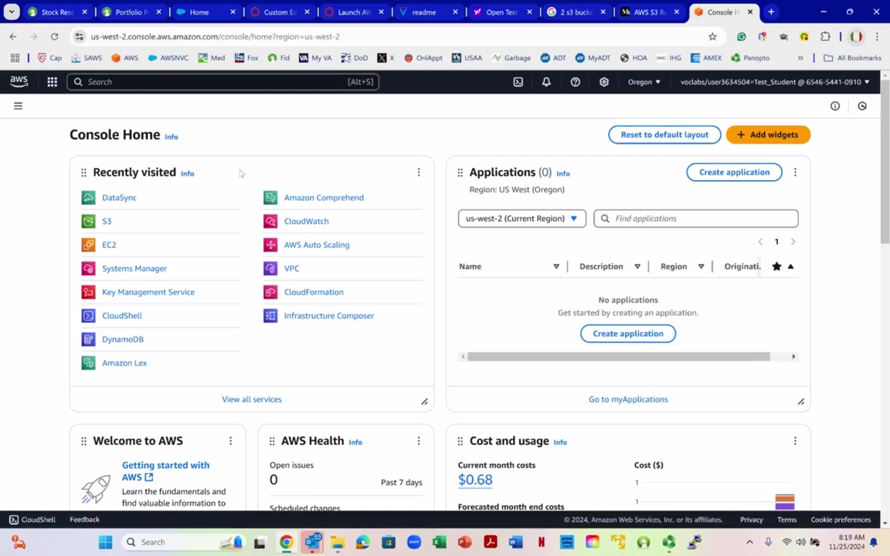
click(210, 81)
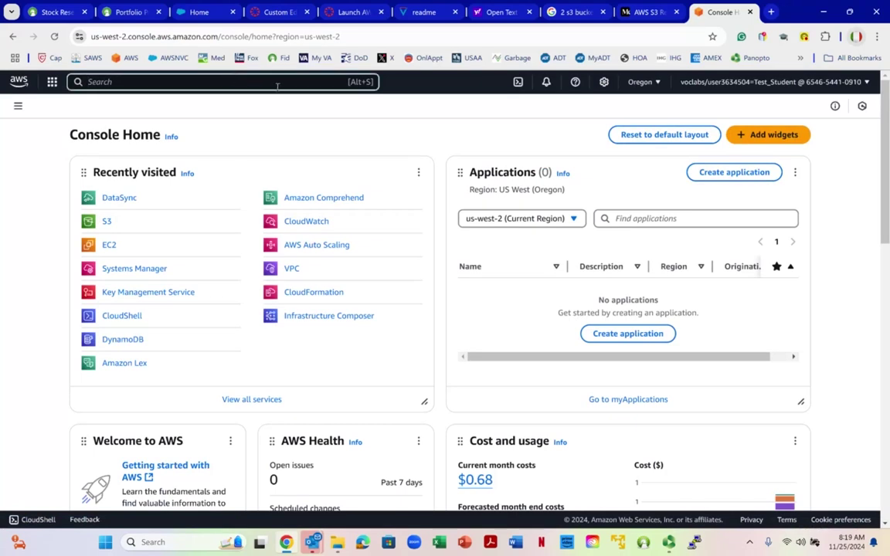
click(108, 223)
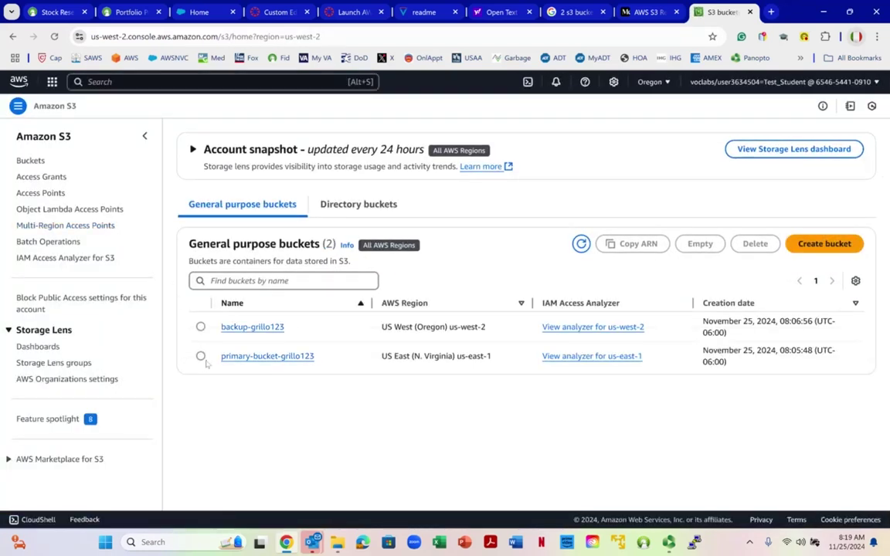
Step: Empty the primary N. Virginia bucket, confirming with "permanently delete", and return to the bucket list
click(200, 356)
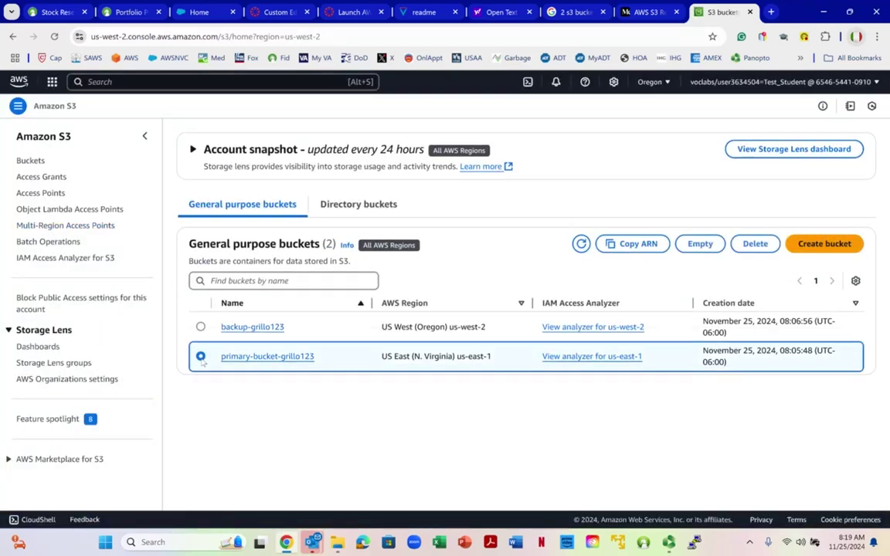
click(749, 244)
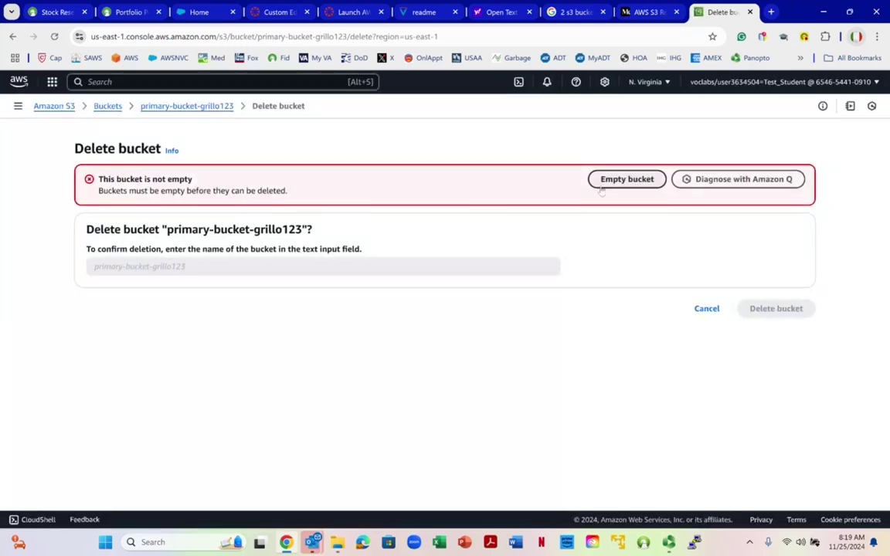
click(625, 179)
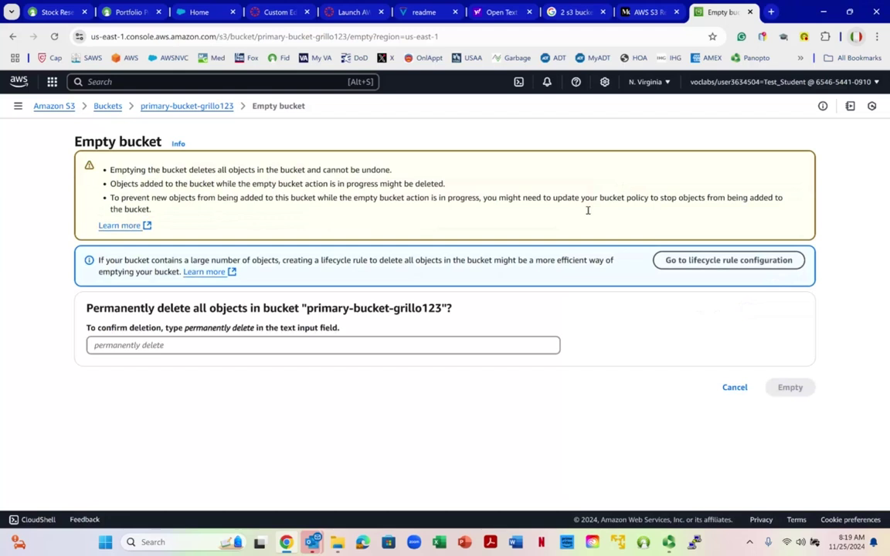
right_click(189, 333)
click(189, 333)
drag(184, 329, 251, 332)
key(ctrl+c)
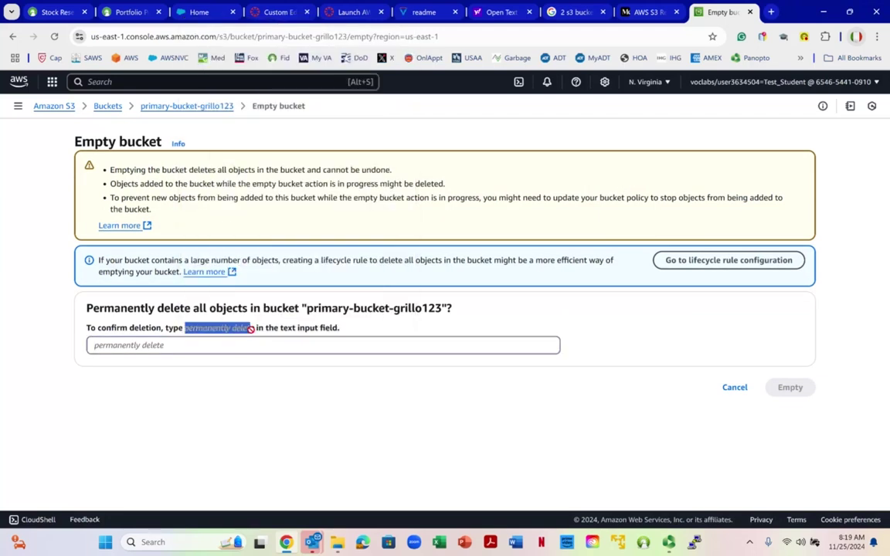
right_click(236, 332)
click(259, 345)
right_click(194, 345)
click(219, 190)
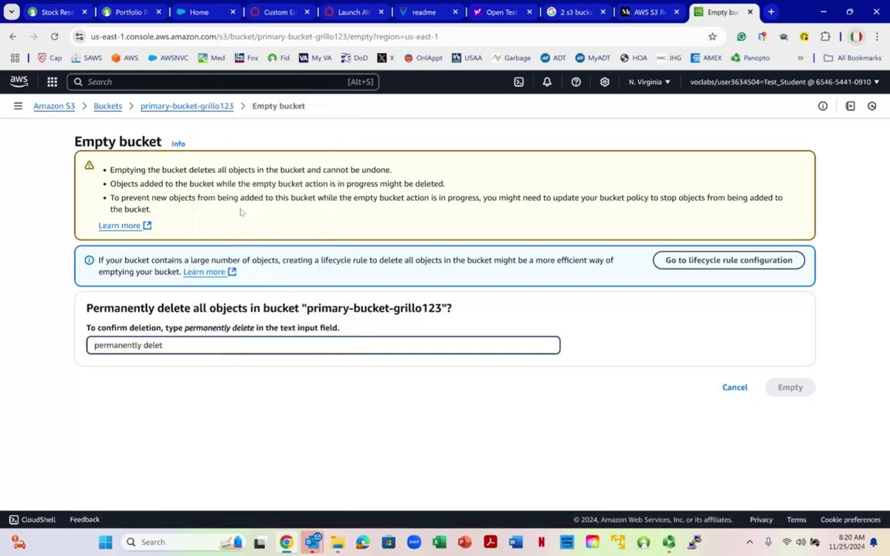
text(e)
click(792, 387)
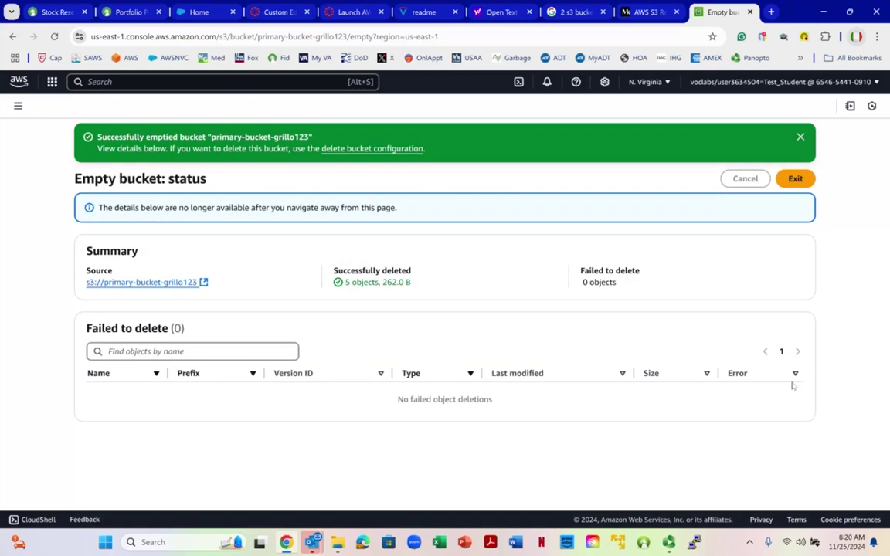
right_click(797, 270)
click(803, 184)
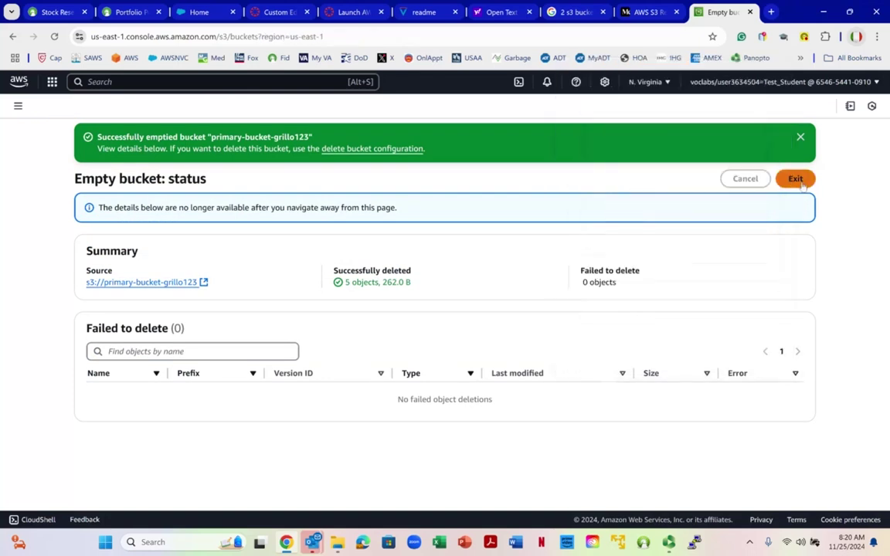
click(801, 183)
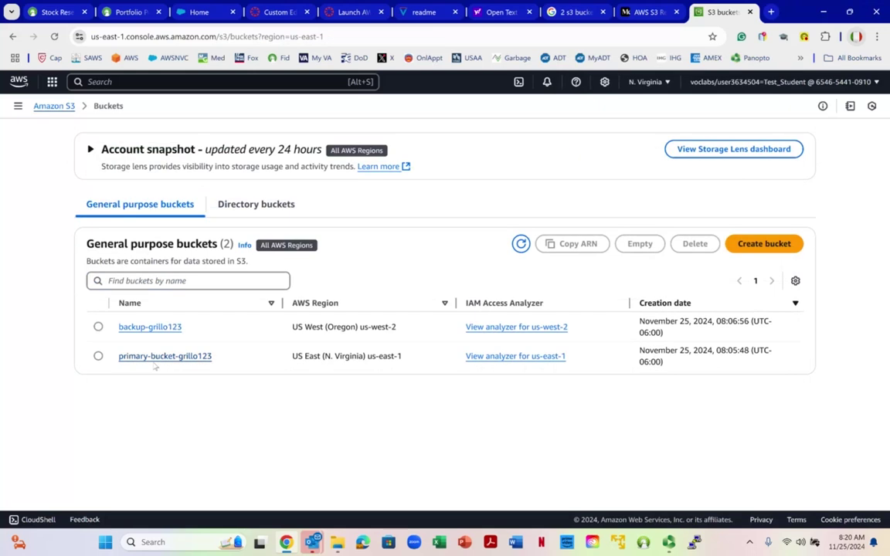
Step: Delete the primary N. Virginia bucket, confirming with its bucket name
click(98, 356)
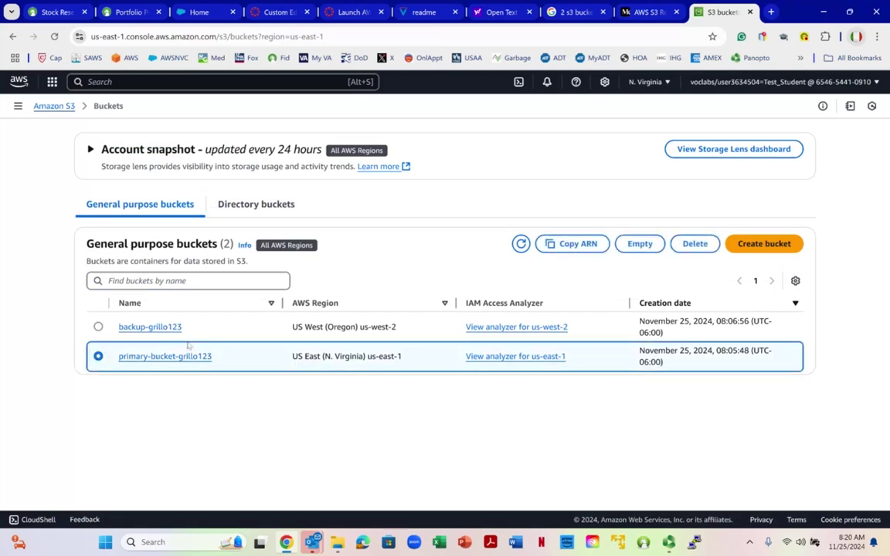
click(693, 243)
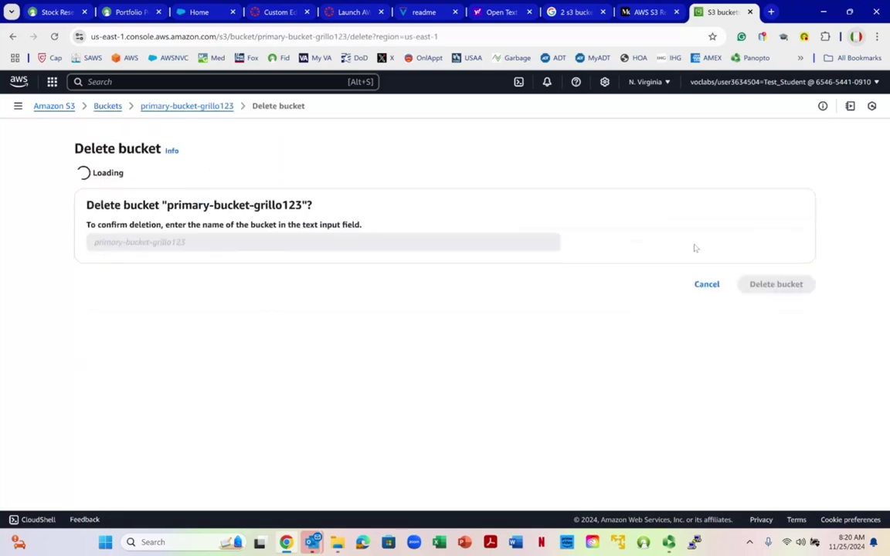
drag(168, 281, 302, 281)
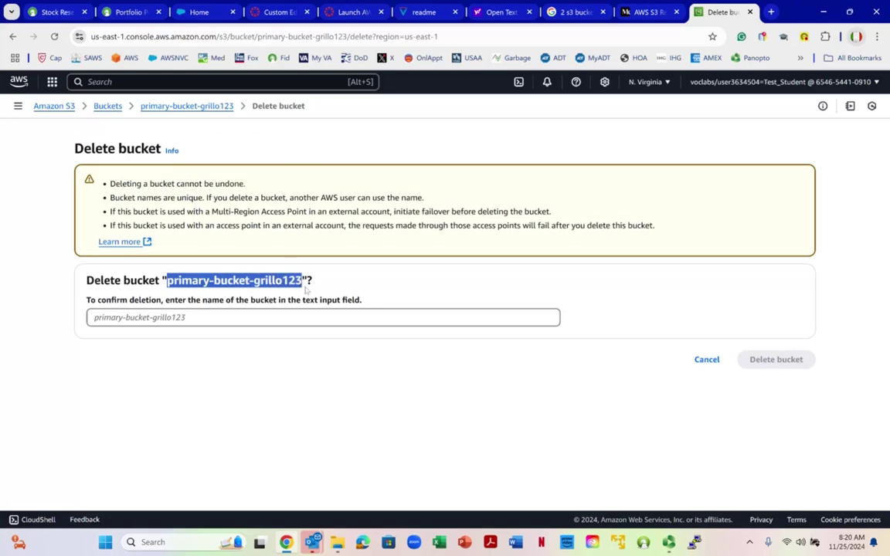
right_click(305, 289)
right_click(293, 291)
click(320, 300)
click(214, 323)
right_click(214, 323)
click(239, 181)
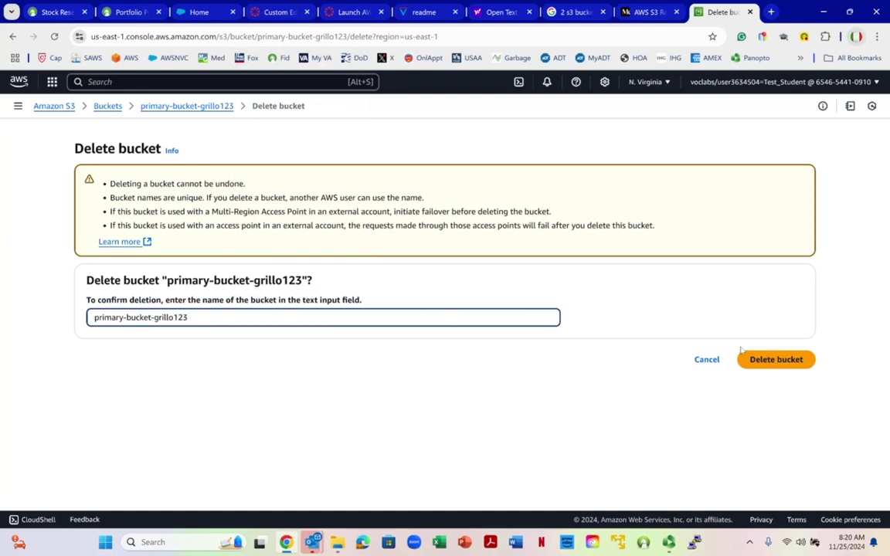
click(768, 360)
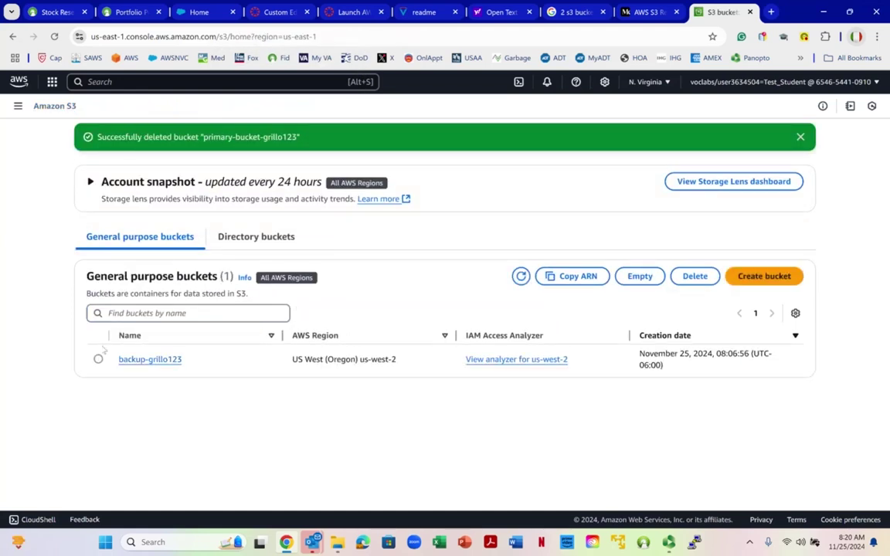
Step: Empty the Oregon backup bucket, confirming with "permanently delete", and exit to the bucket list
click(97, 360)
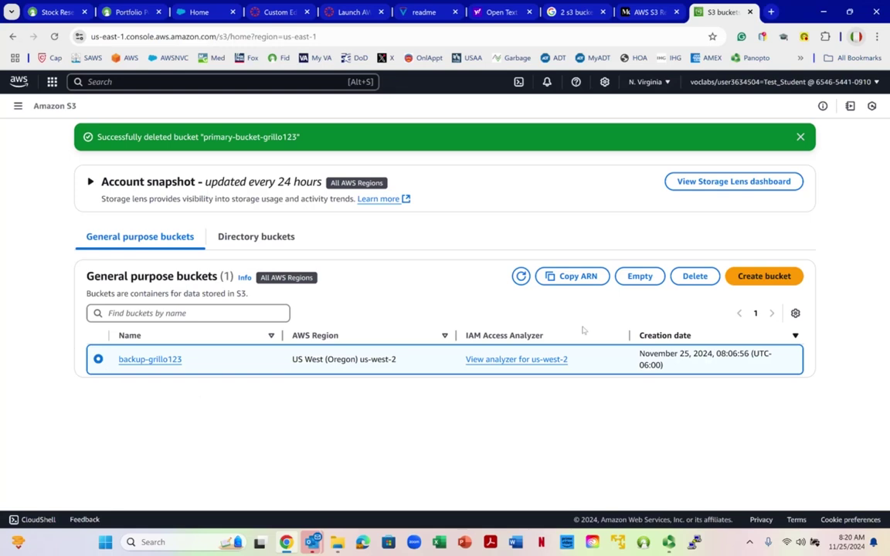
click(695, 277)
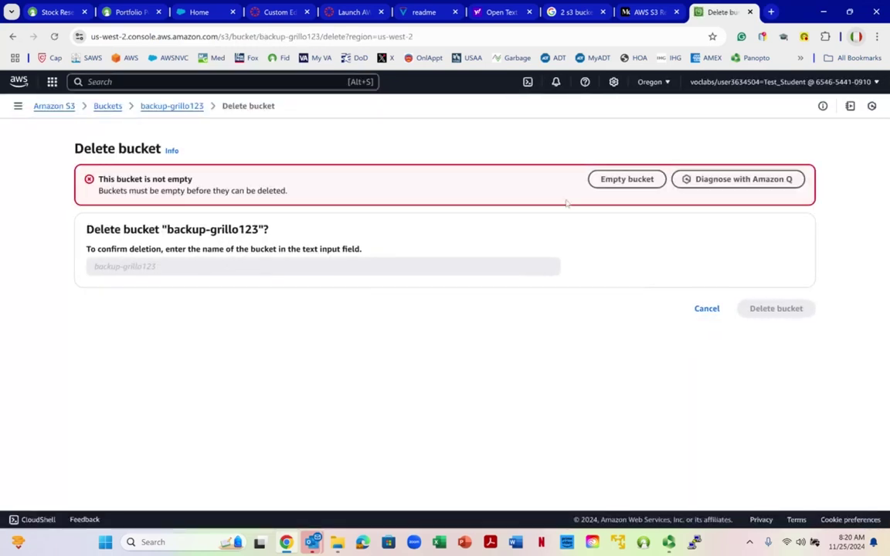
click(627, 179)
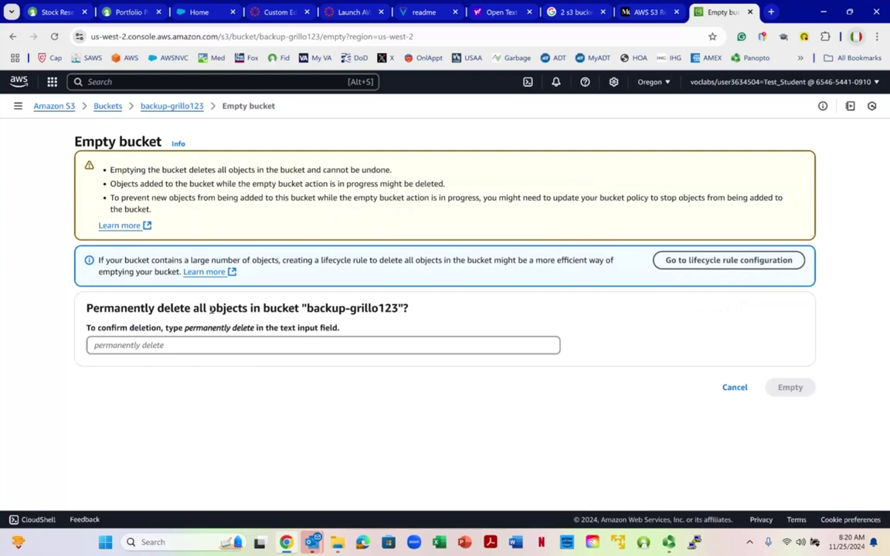
right_click(185, 327)
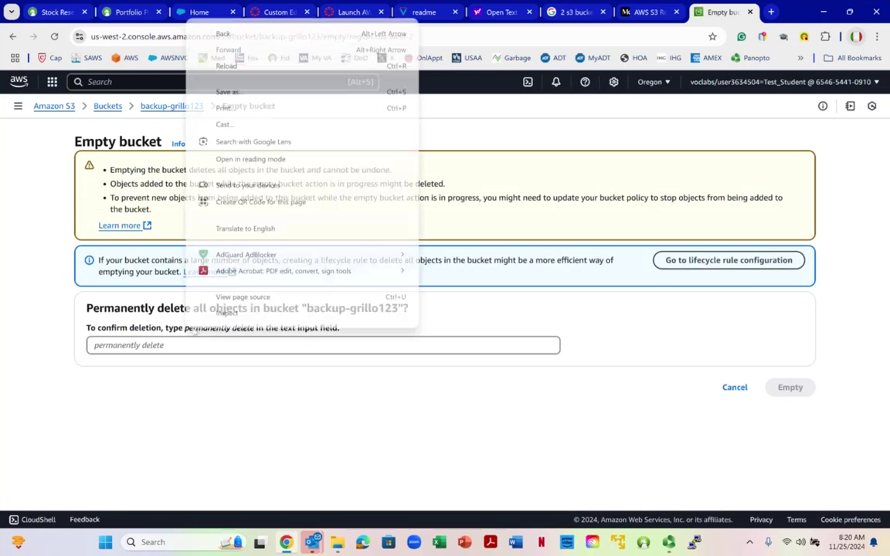
click(186, 328)
drag(185, 327, 261, 331)
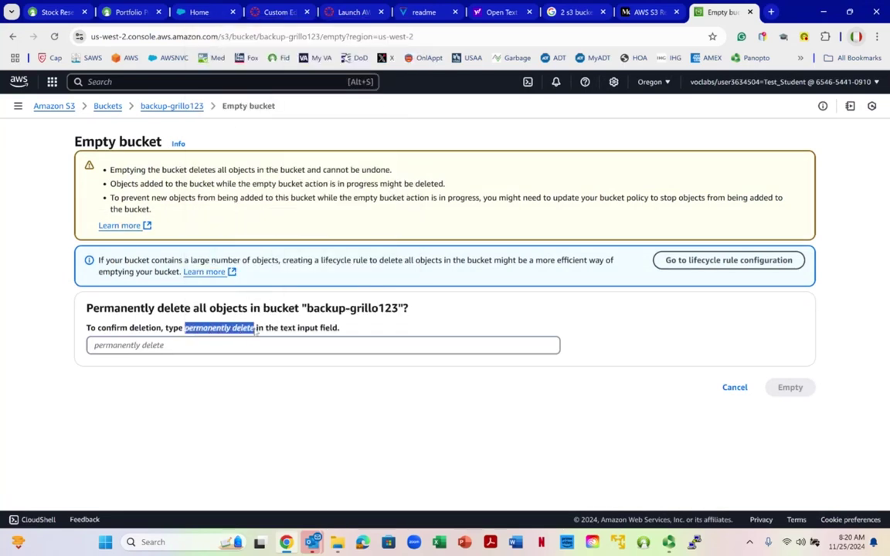
right_click(251, 330)
click(280, 344)
right_click(210, 347)
click(267, 186)
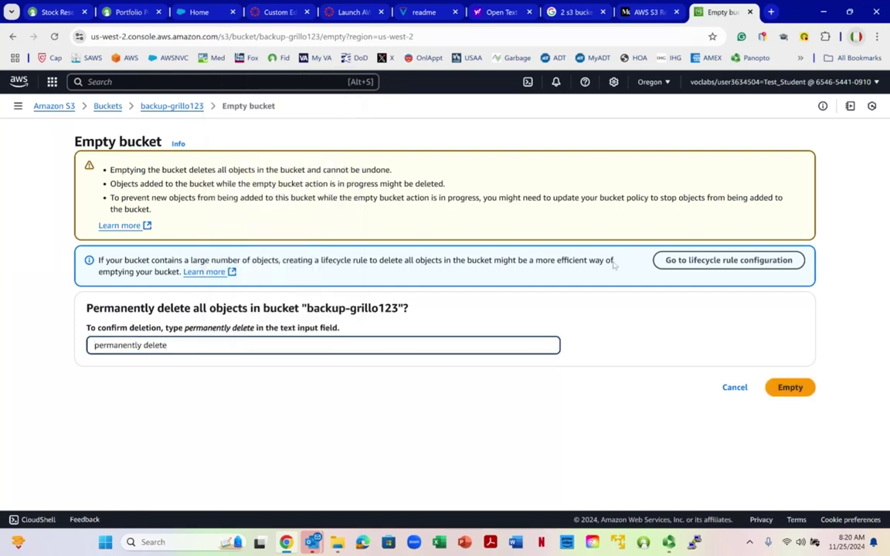
click(789, 387)
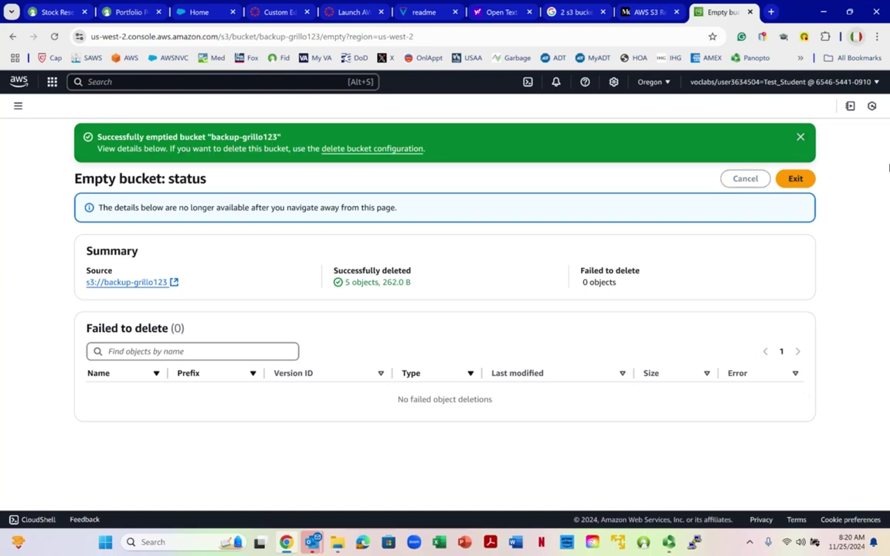
click(795, 178)
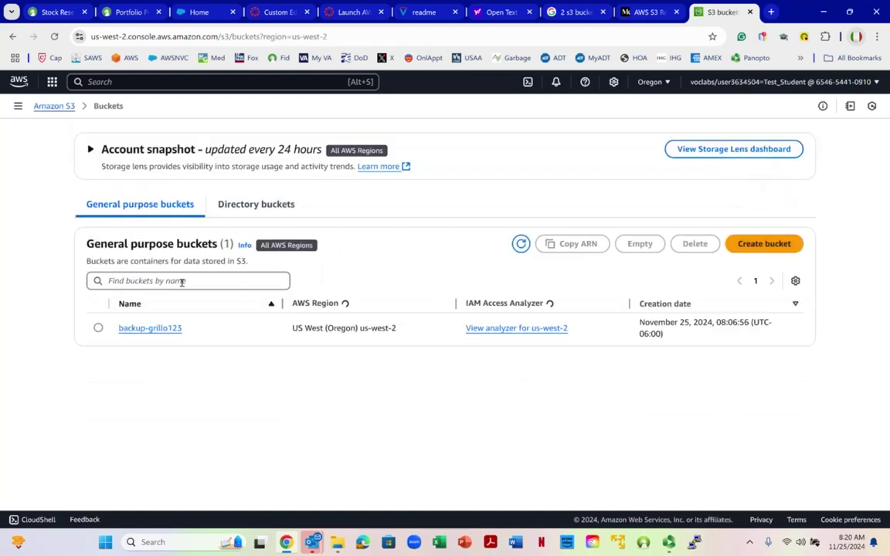
Step: Delete the Oregon backup bucket, confirming with its bucket name
click(98, 326)
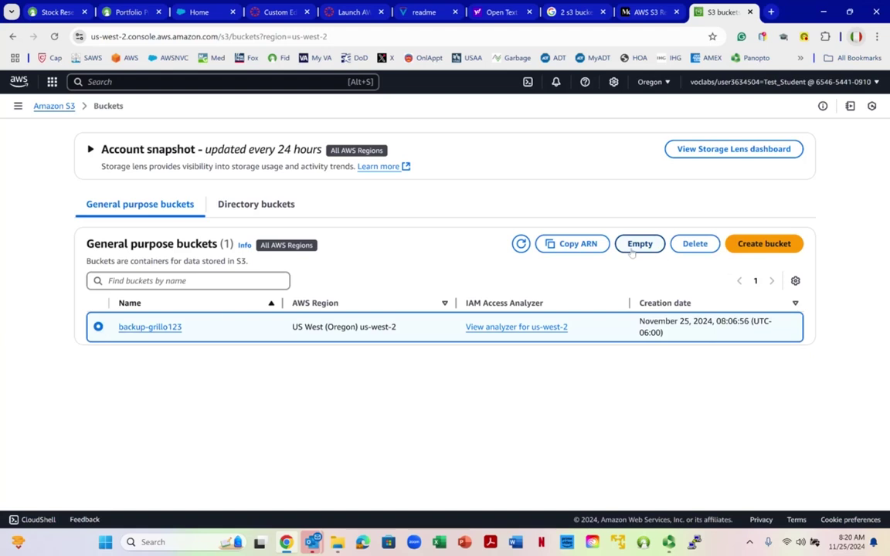
click(694, 245)
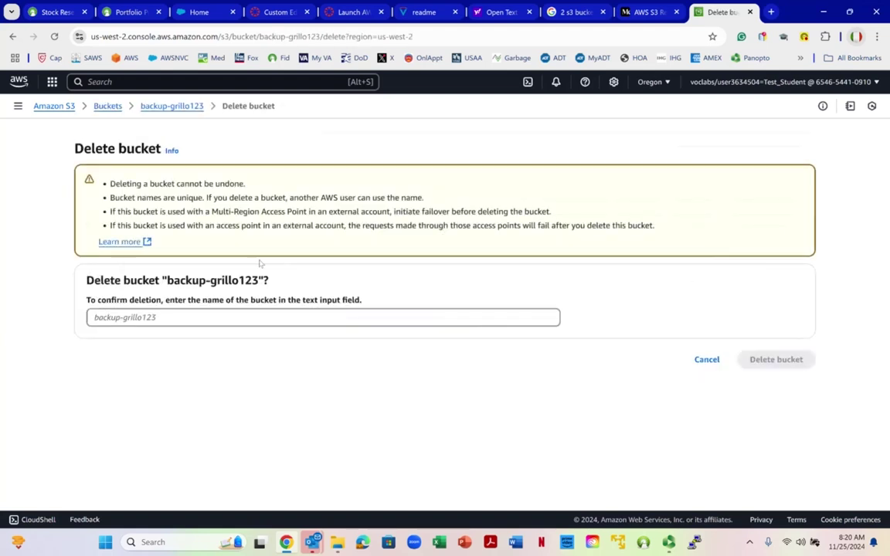
drag(167, 279, 260, 287)
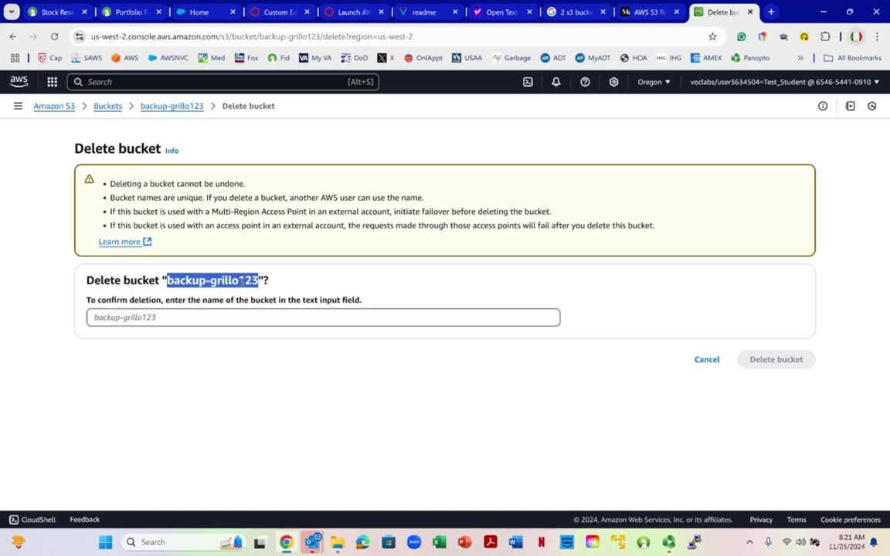
right_click(240, 281)
click(264, 296)
click(146, 321)
right_click(146, 324)
click(185, 164)
click(768, 360)
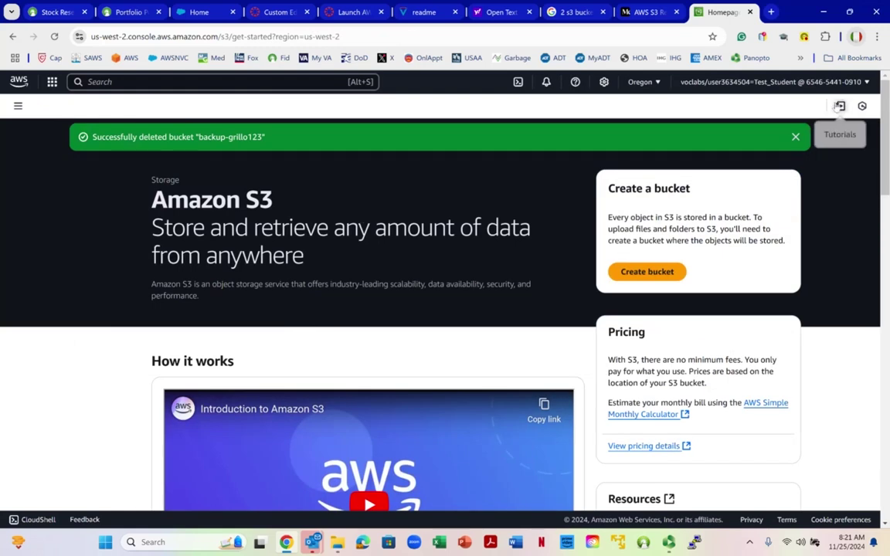
Step: Sign out of the AWS console account
click(834, 90)
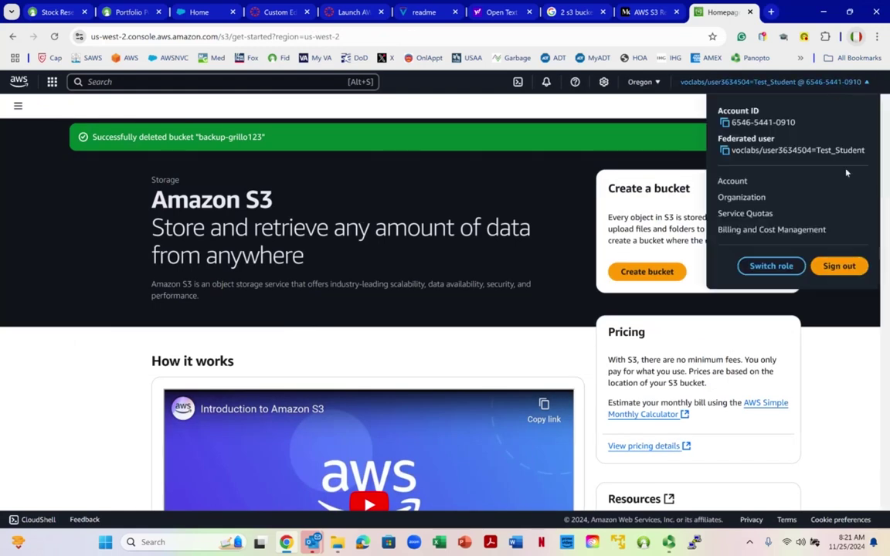
click(839, 265)
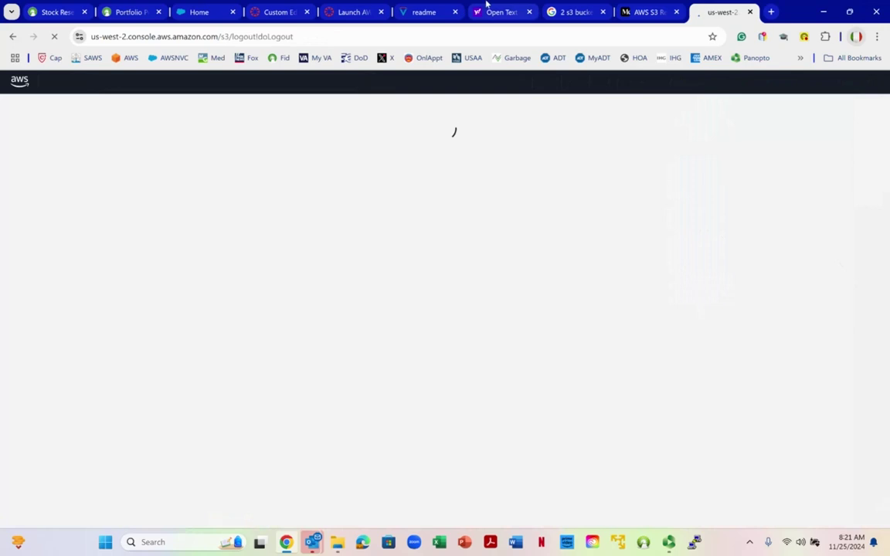
Step: Switch to the AWS Academy Learner Lab page, end the lab and reset its work area, confirming both
click(349, 16)
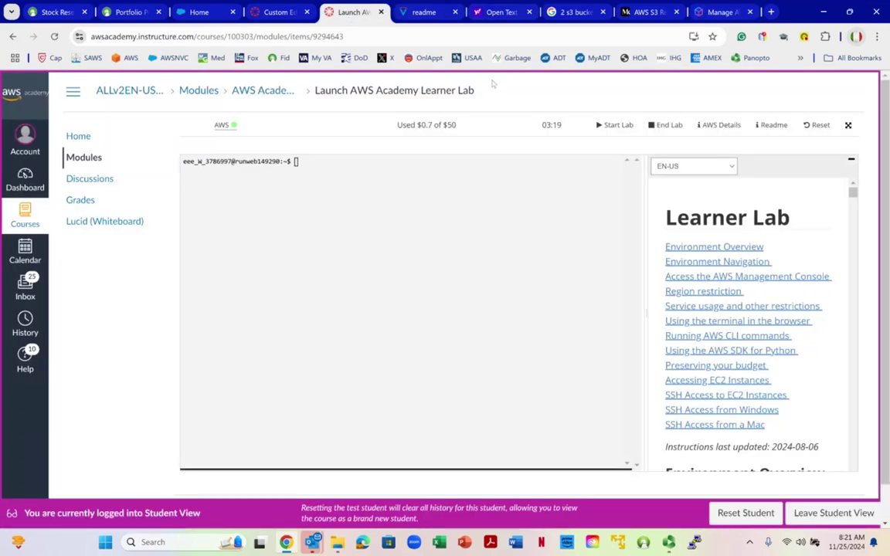
click(666, 125)
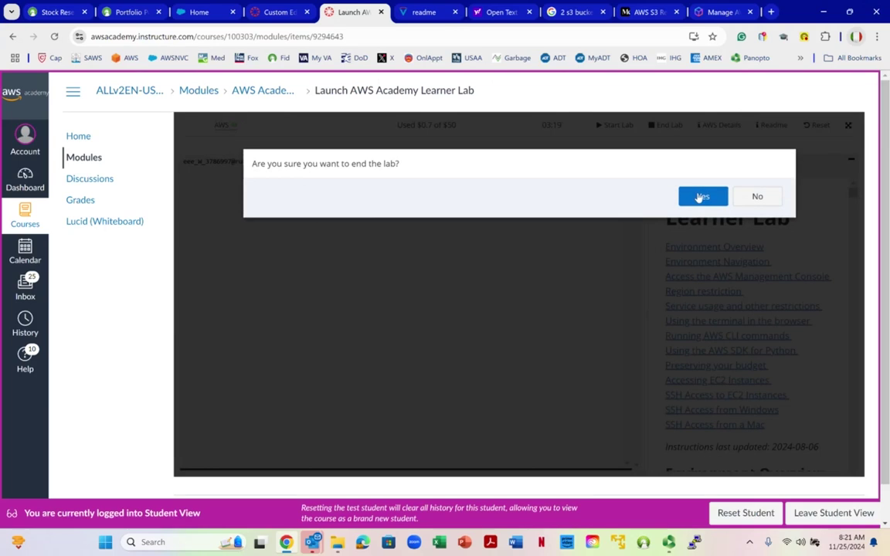
click(699, 198)
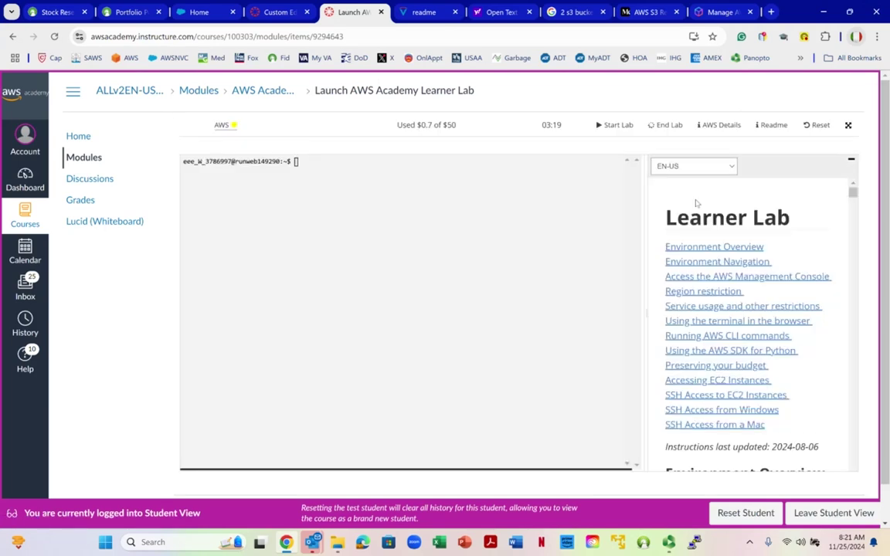
click(818, 127)
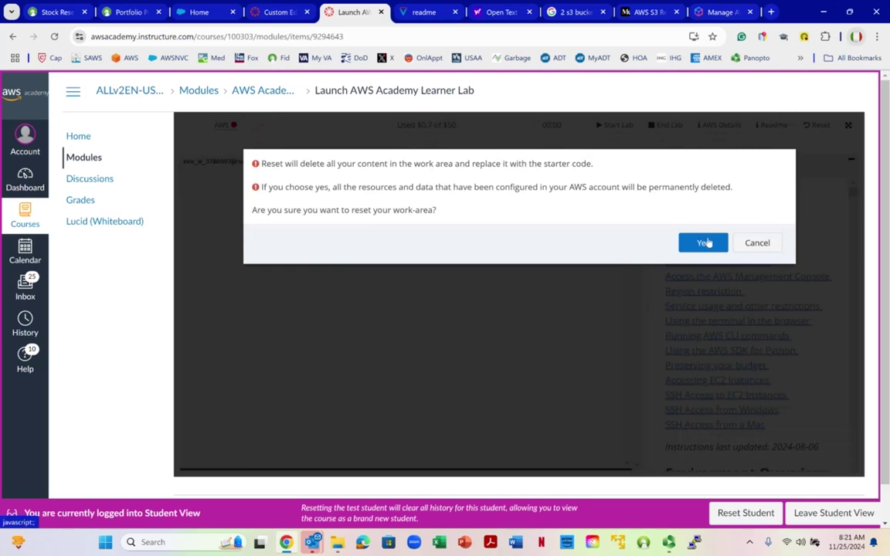
click(704, 243)
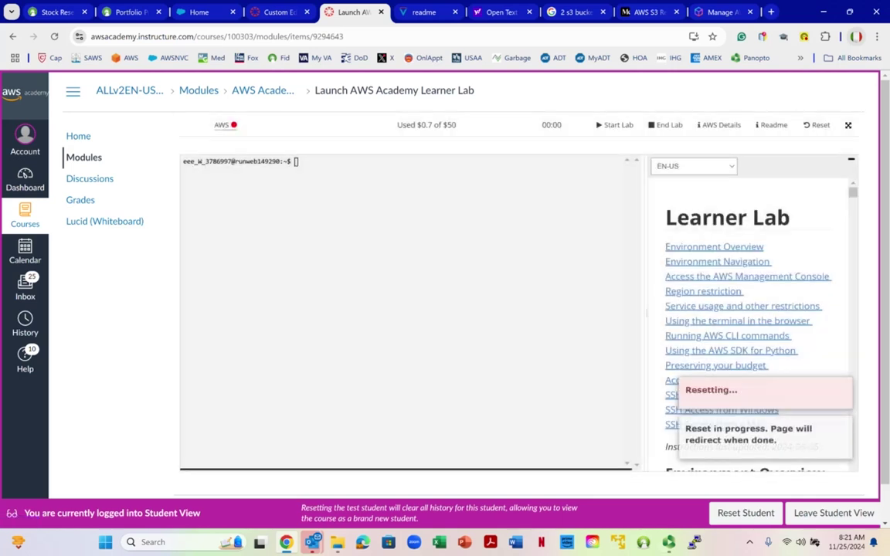
mouse_move(669, 545)
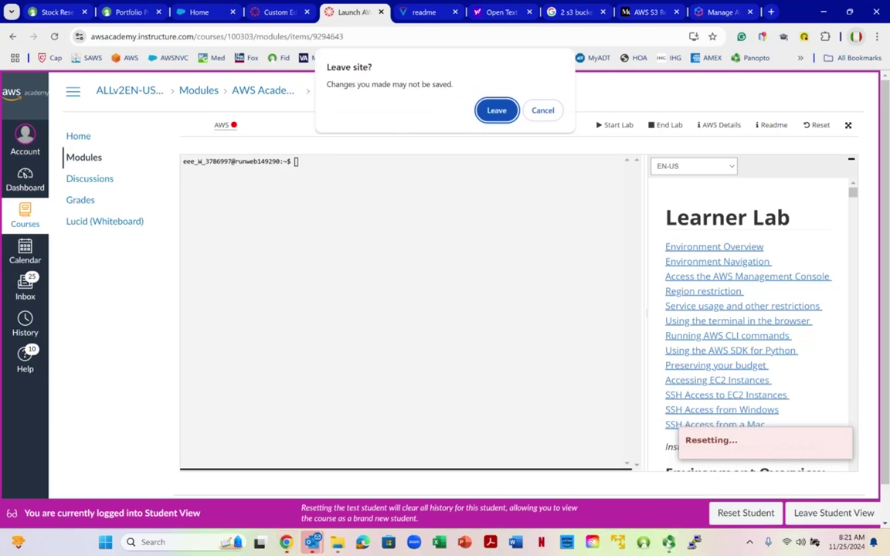
click(311, 542)
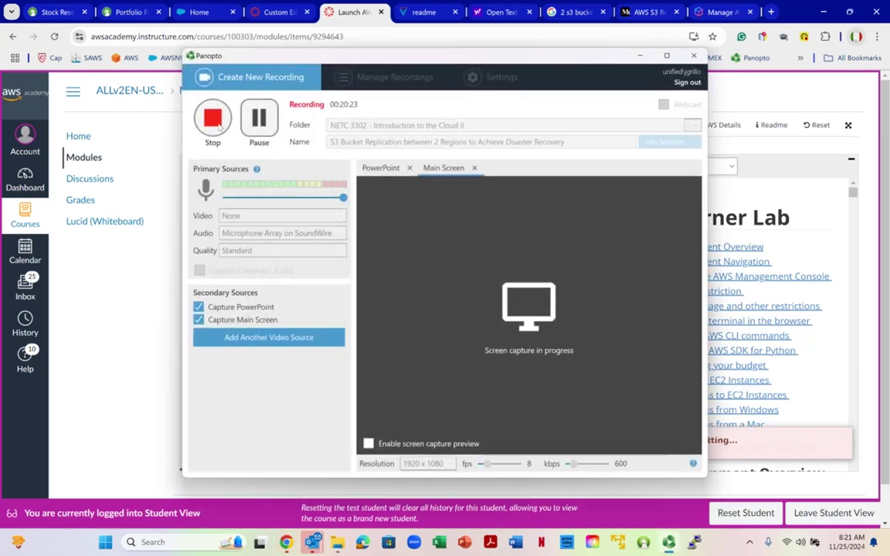